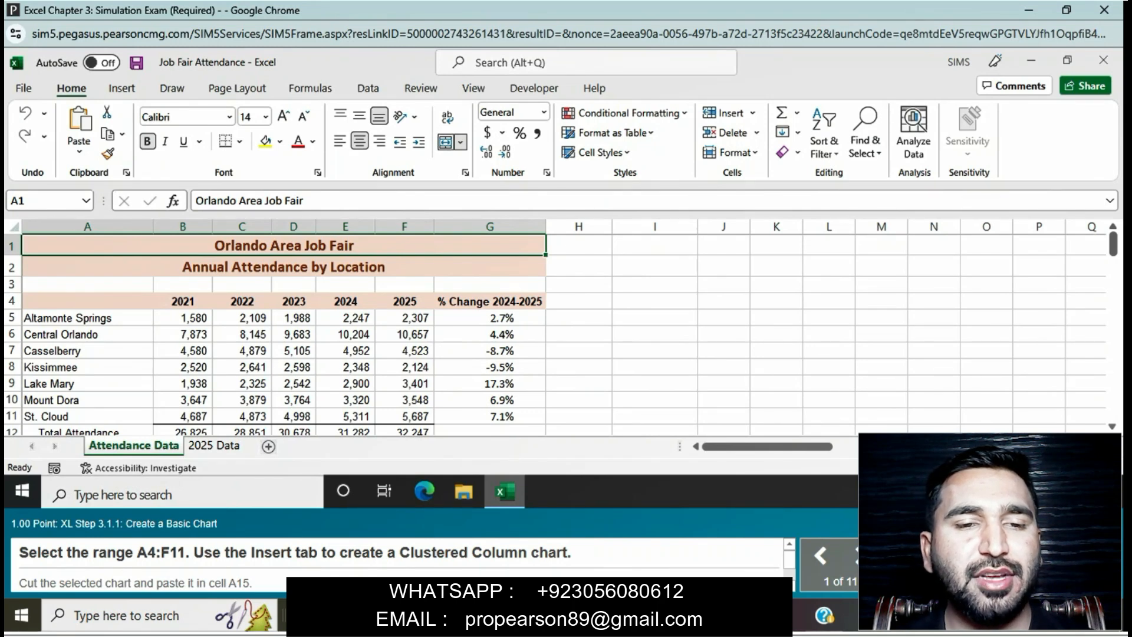
# Step: Create a Clustered Column chart from the range A4:F11 on the Attendance Data sheet
pyautogui.moveTo(87, 301); pyautogui.dragTo(404, 416)
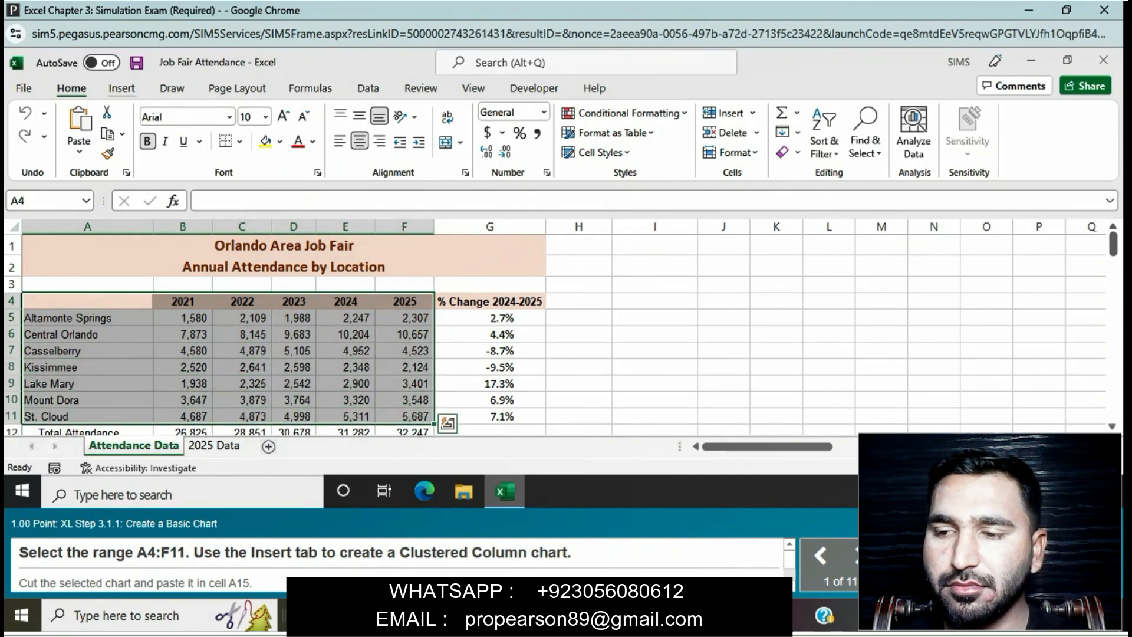
pyautogui.click(121, 88)
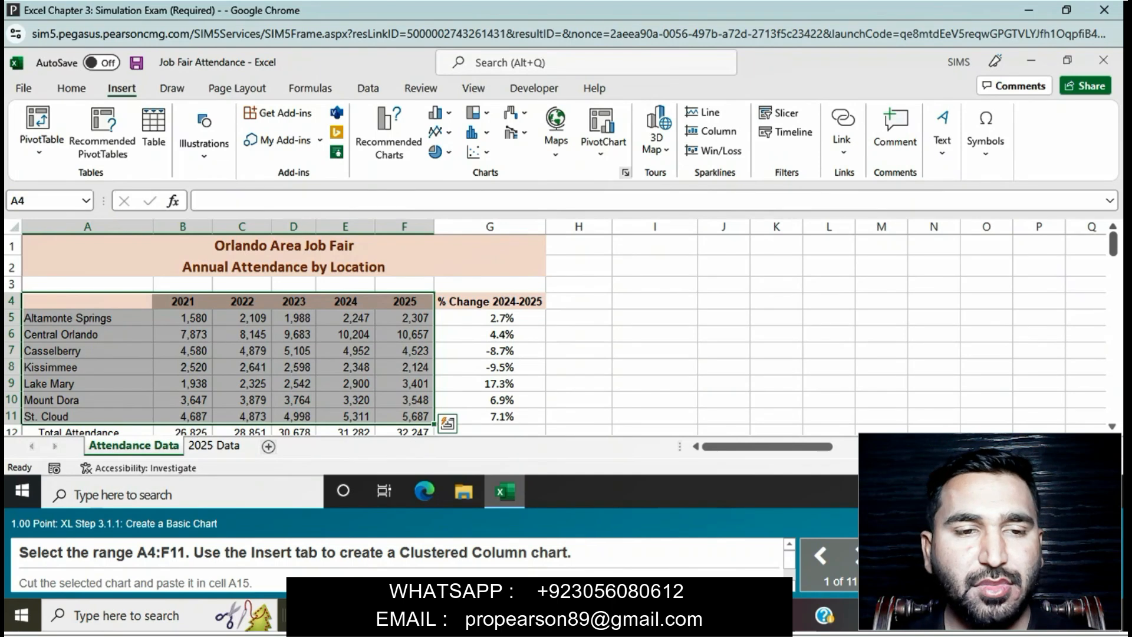
pyautogui.click(625, 172)
pyautogui.click(436, 112)
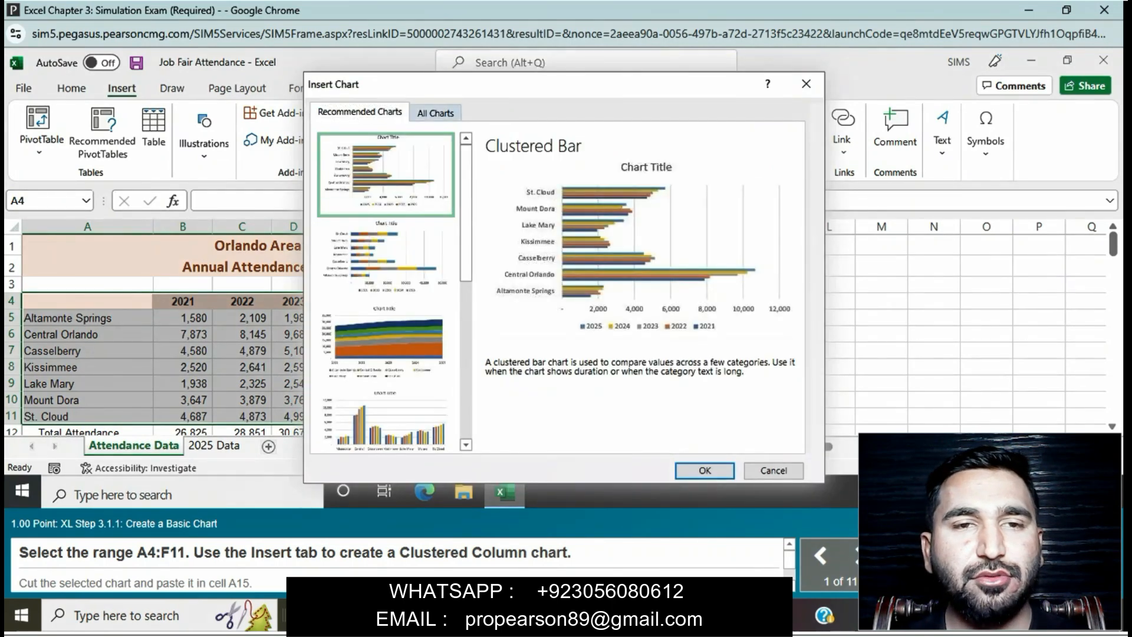
pyautogui.click(356, 180)
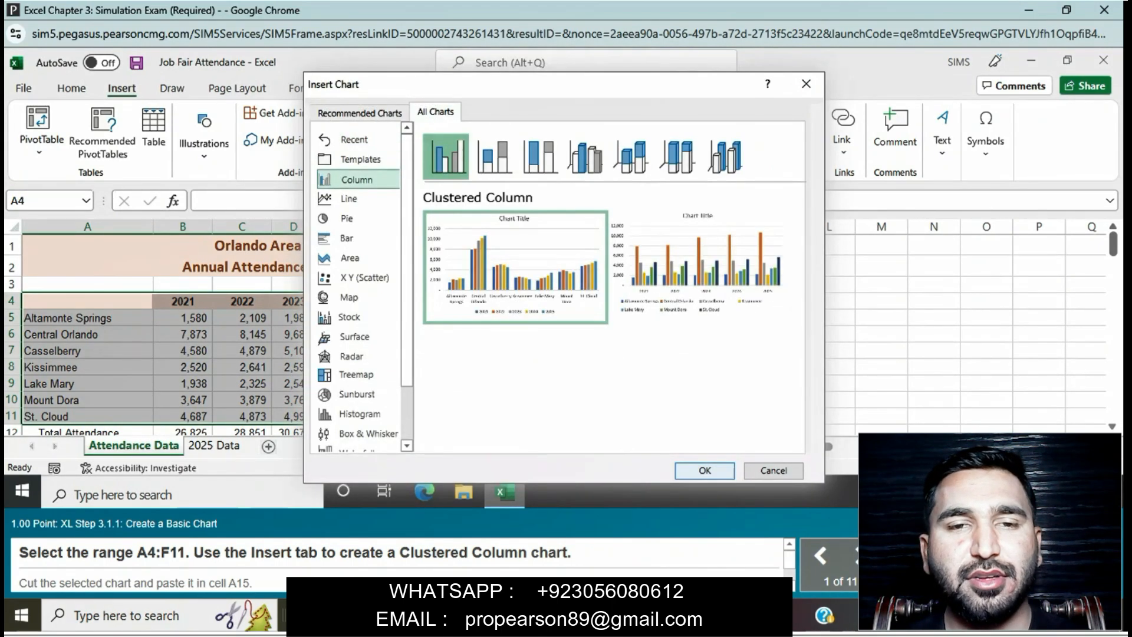
pyautogui.click(704, 470)
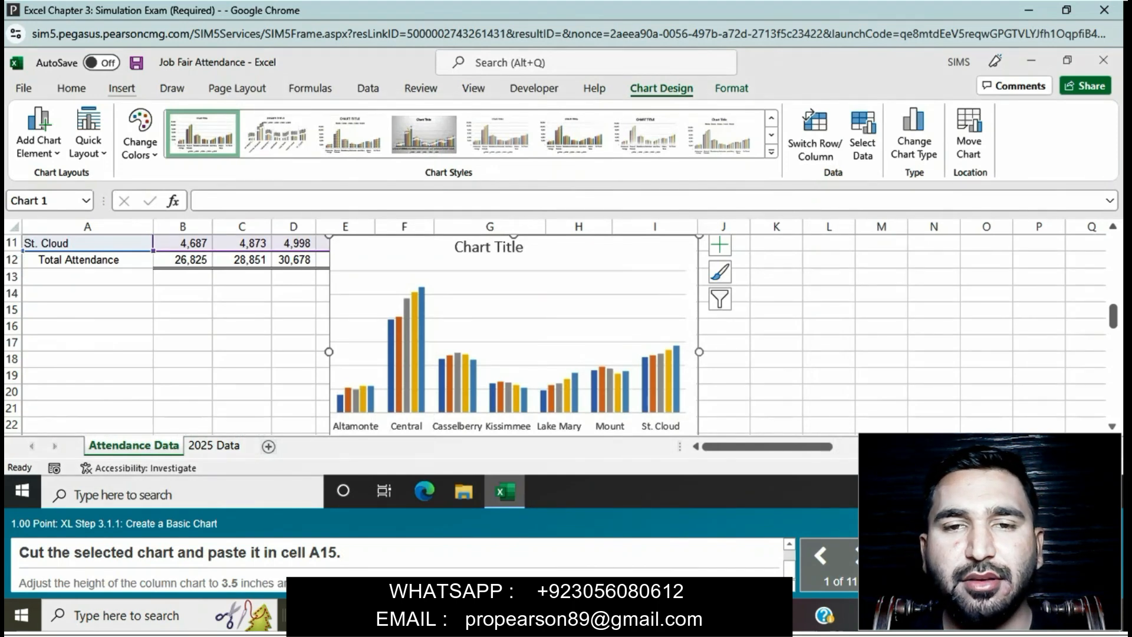
# Step: Cut the column chart and paste it in cell A15
pyautogui.click(71, 89)
pyautogui.click(106, 112)
pyautogui.click(87, 309)
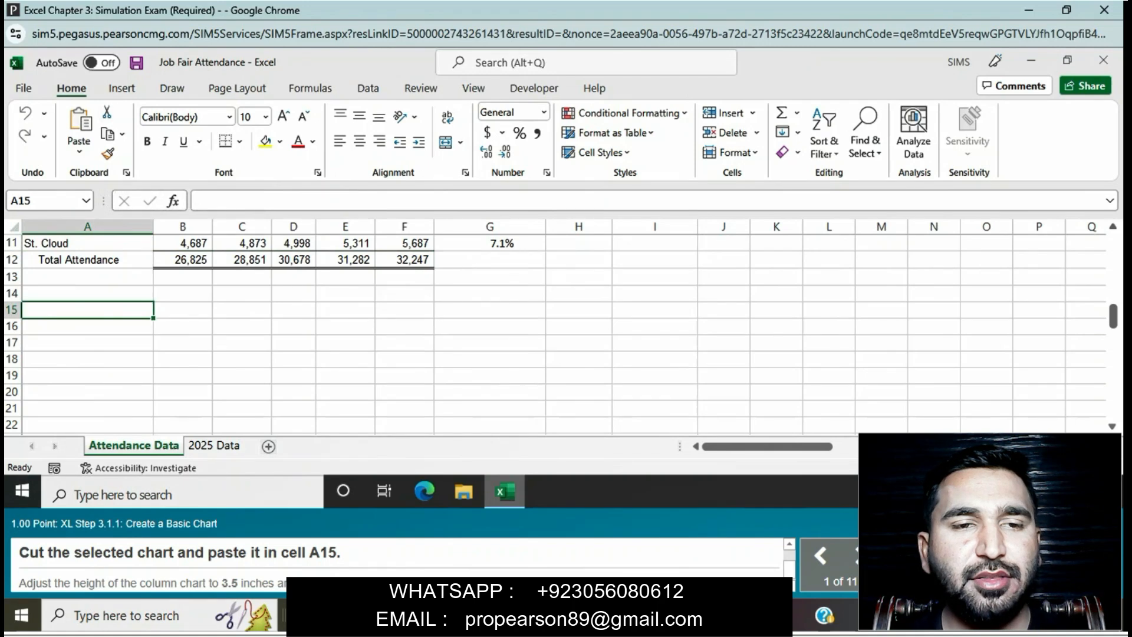
pyautogui.hotkey('ctrl', 'v')
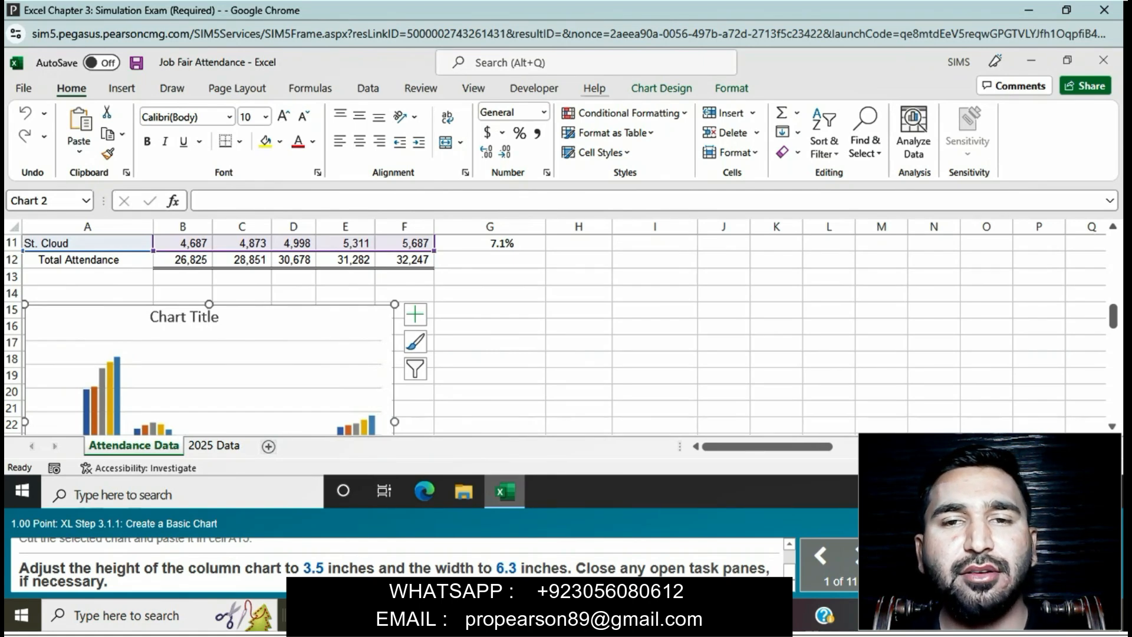
# Step: Set the column chart's height to 3.5 inches and its width to 6.3 inches
pyautogui.click(661, 88)
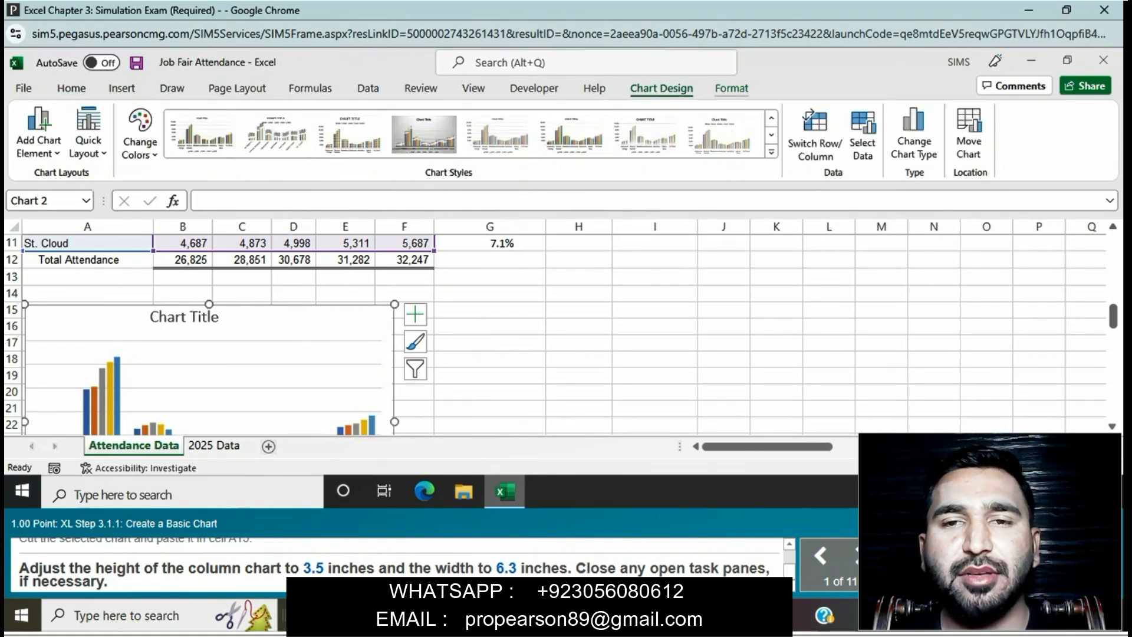
pyautogui.click(731, 88)
pyautogui.write('3.5')
pyautogui.press('Return')
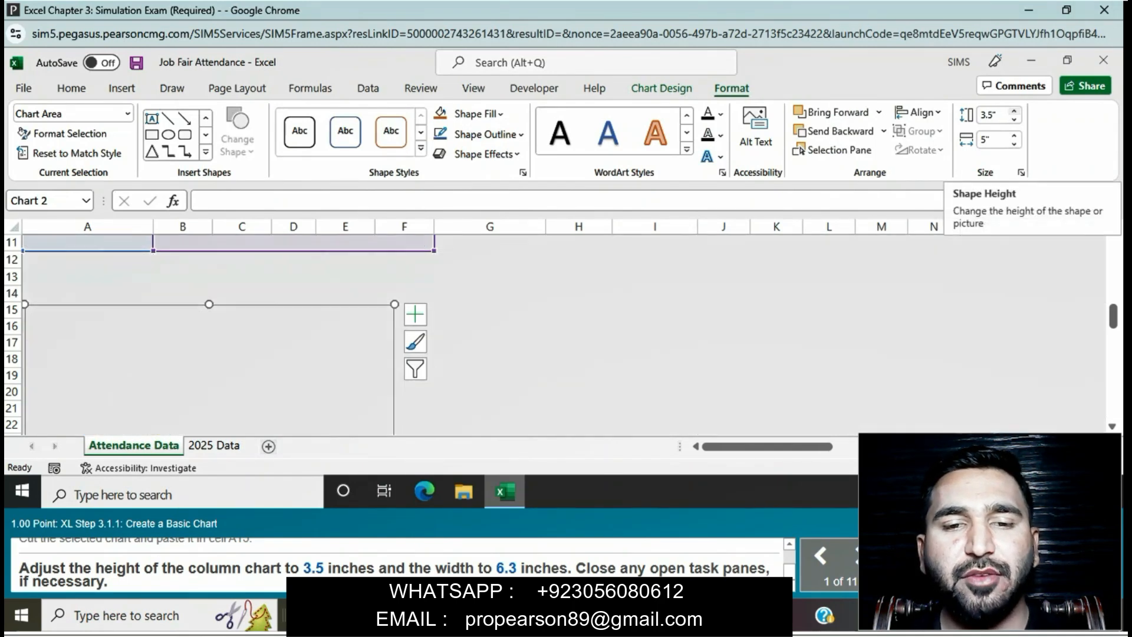
pyautogui.click(1014, 135)
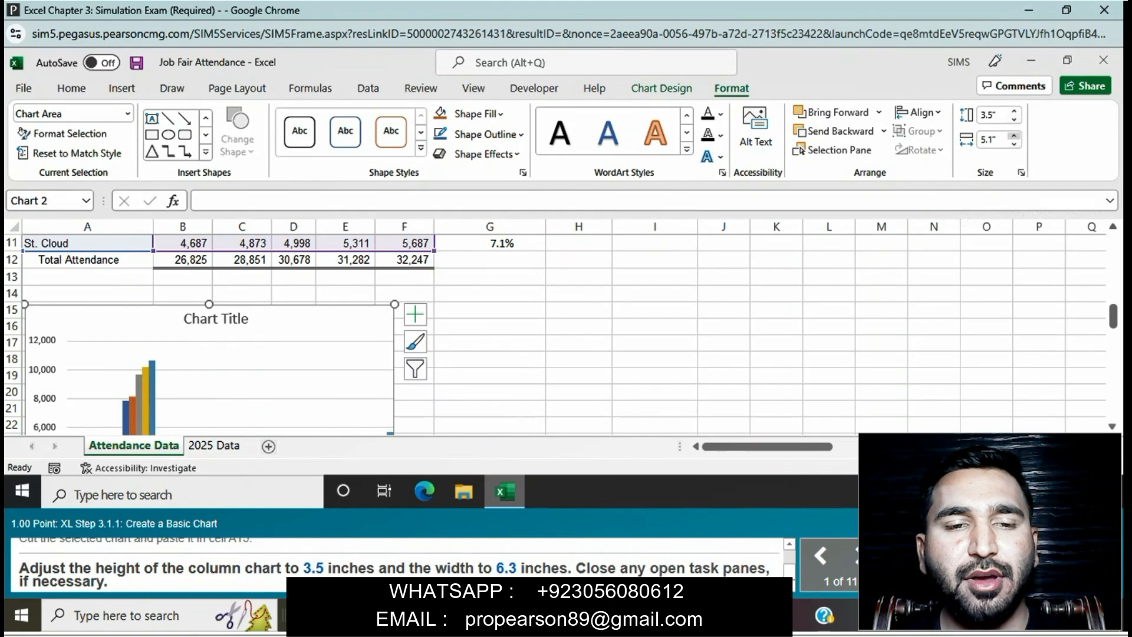
pyautogui.click(1014, 135)
pyautogui.click(1014, 135)
pyautogui.click(1014, 135)
pyautogui.click(1014, 136)
pyautogui.click(1014, 135)
pyautogui.click(1014, 136)
pyautogui.click(1014, 135)
pyautogui.click(1014, 135)
pyautogui.click(1014, 136)
pyautogui.click(1014, 136)
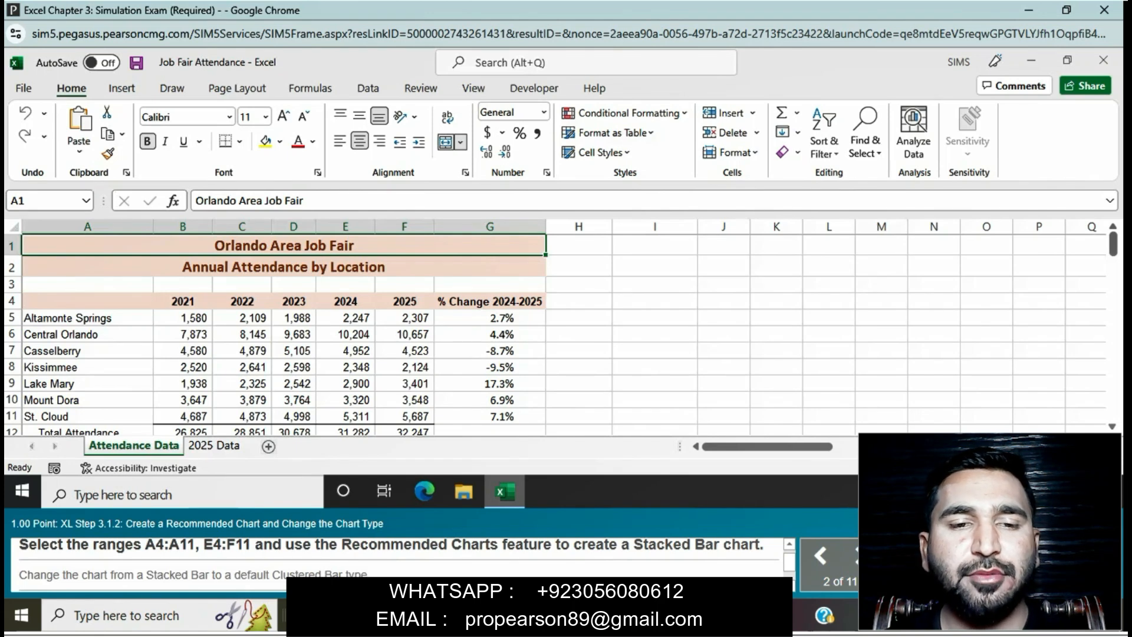
# Step: Create a Stacked Bar chart from the ranges A4:A11 and E4:F11 using Recommended Charts
pyautogui.scroll(-2, 560, 333)
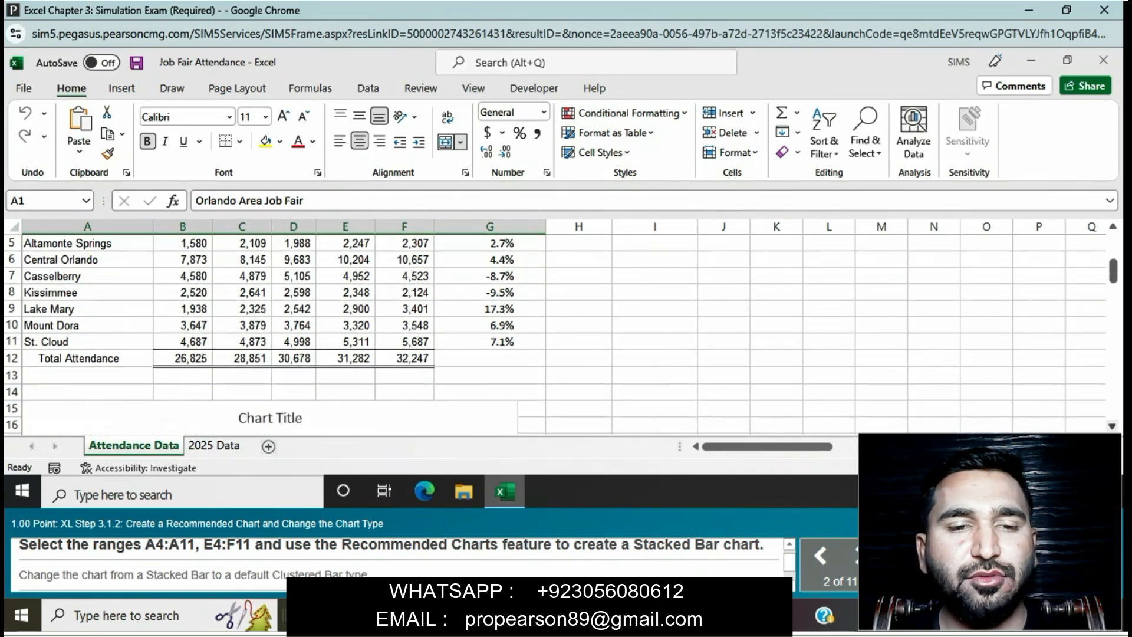
pyautogui.scroll(1, 560, 333)
pyautogui.scroll(1, 560, 333)
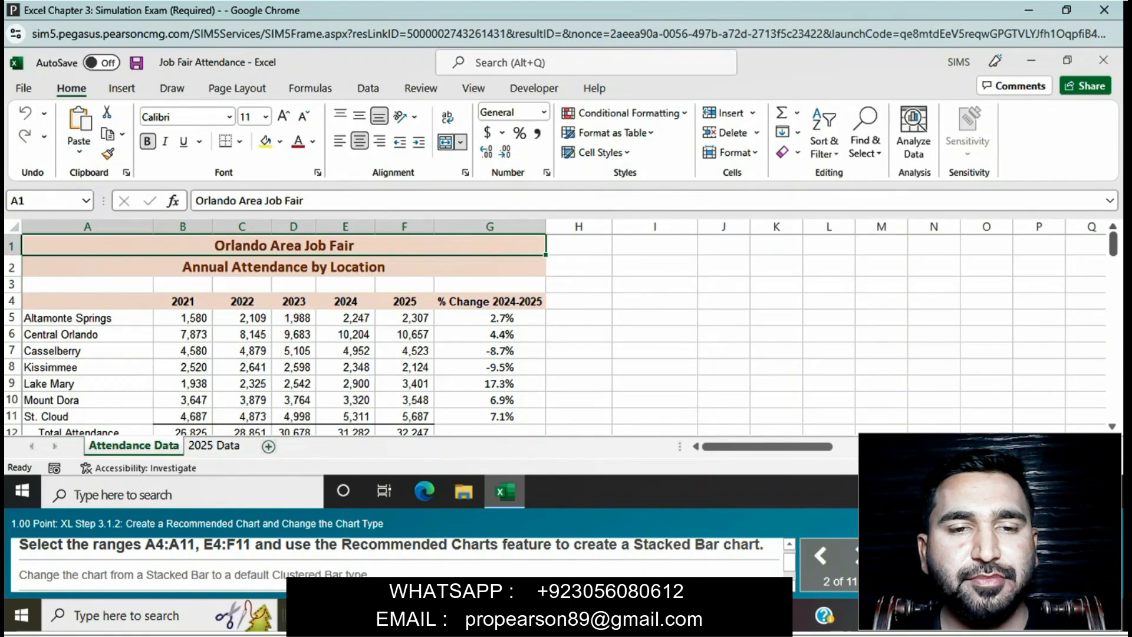
pyautogui.moveTo(87, 301); pyautogui.dragTo(87, 417)
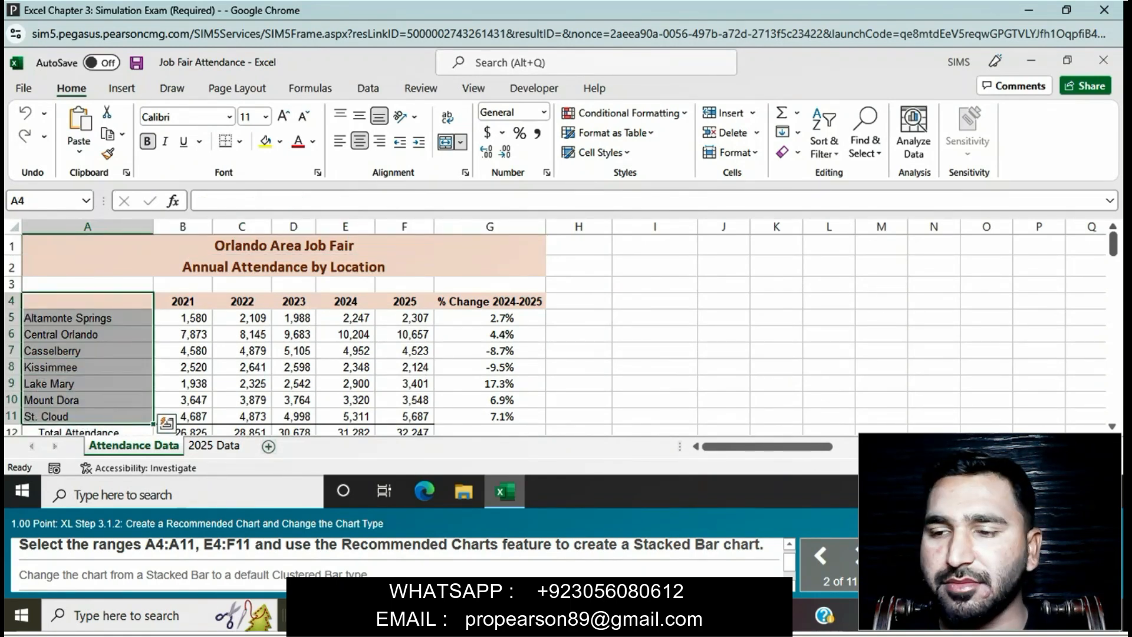
pyautogui.moveTo(346, 300); pyautogui.dragTo(404, 416)
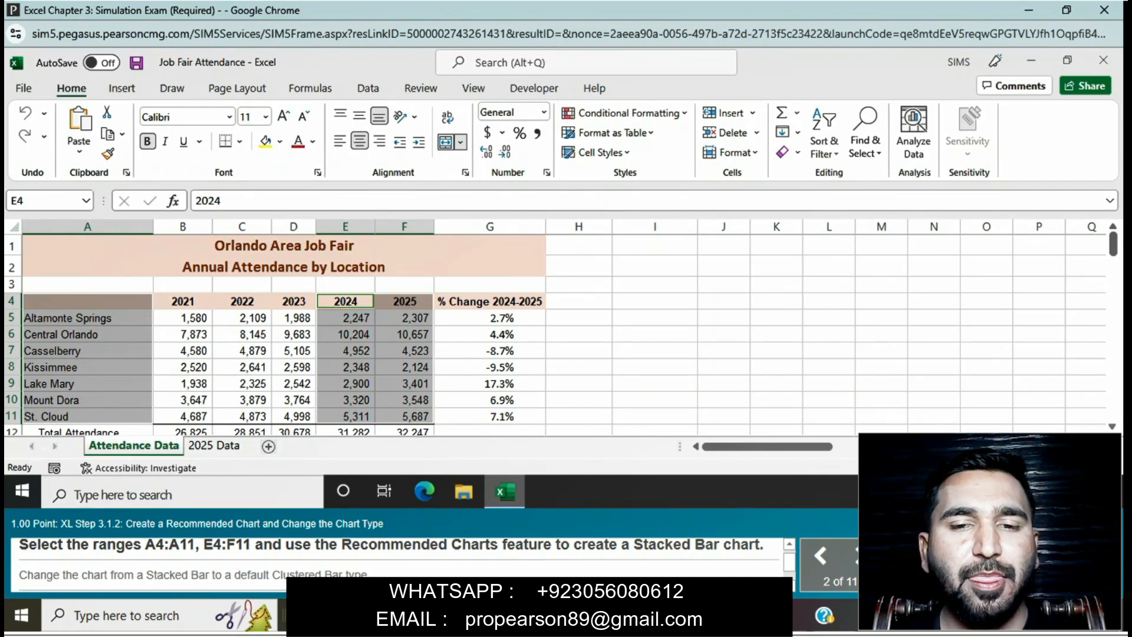
pyautogui.click(122, 88)
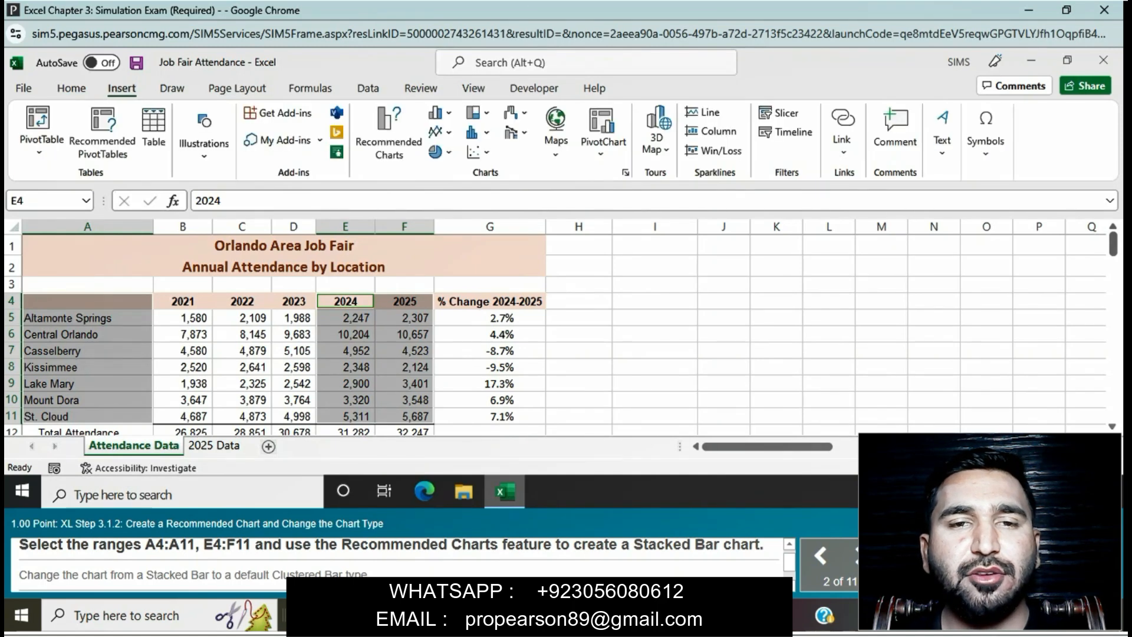
pyautogui.click(389, 133)
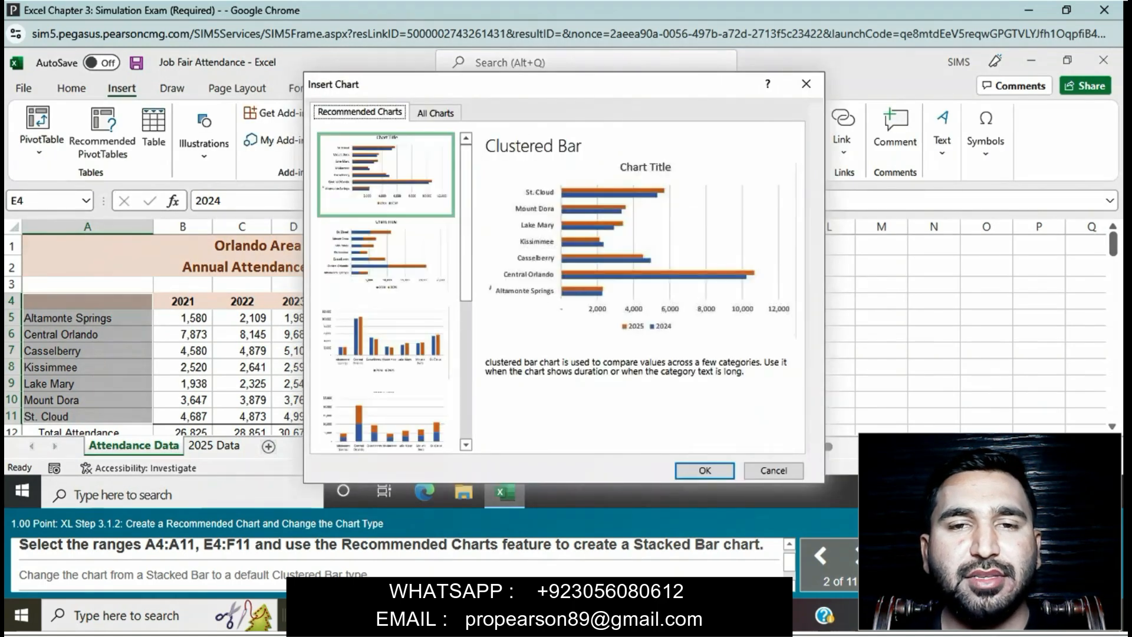
pyautogui.click(386, 260)
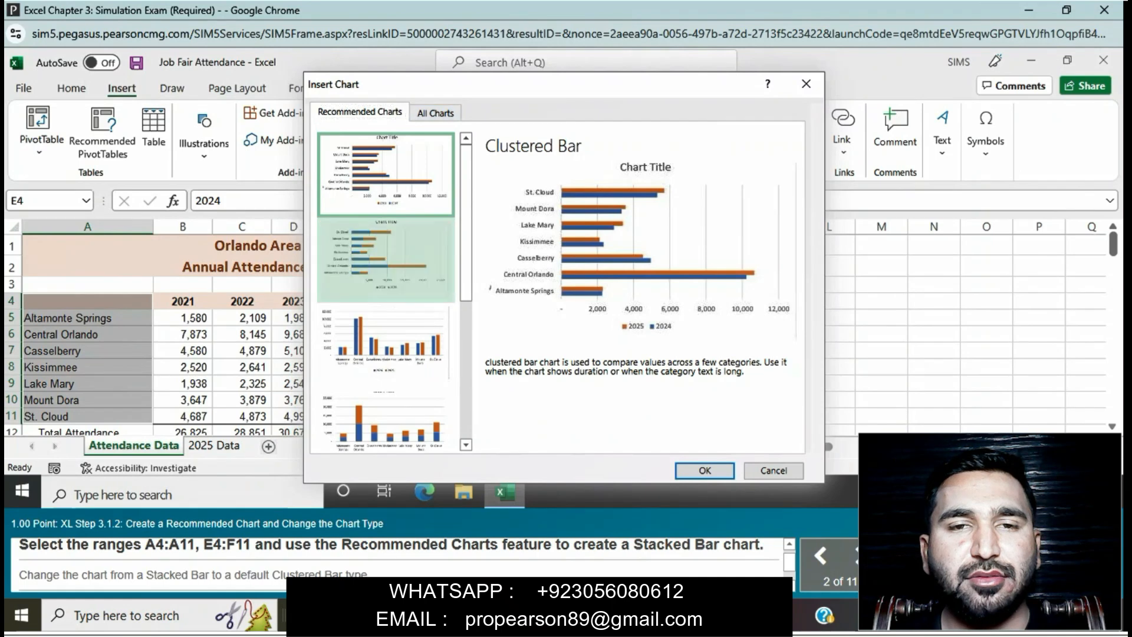
pyautogui.click(704, 469)
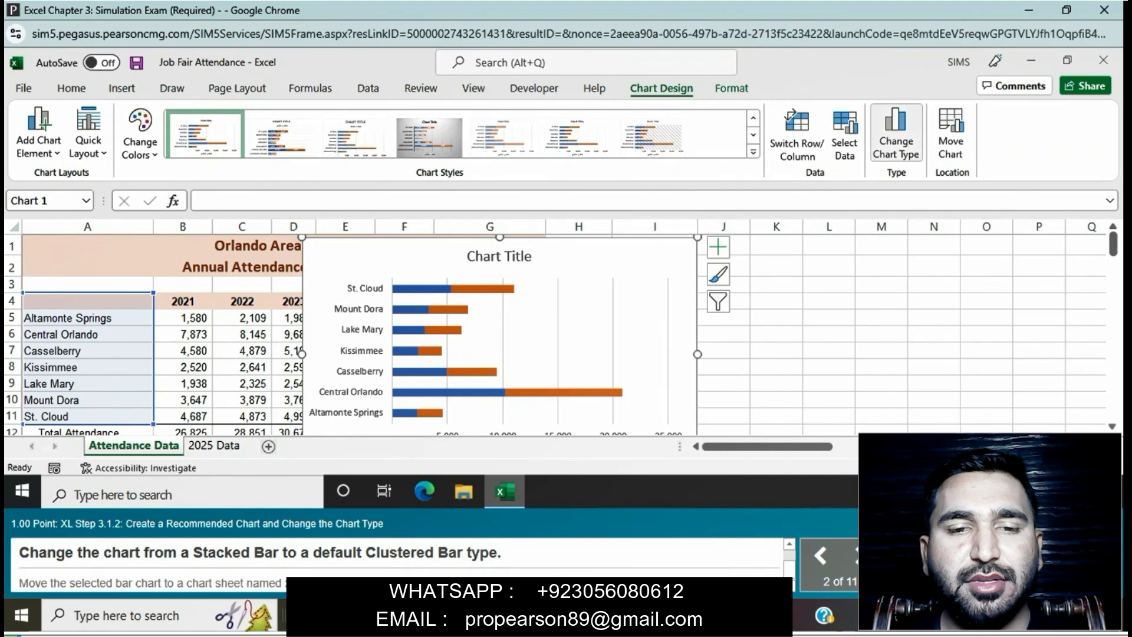
# Step: Change the stacked bar chart to the default Clustered Bar type
pyautogui.click(895, 135)
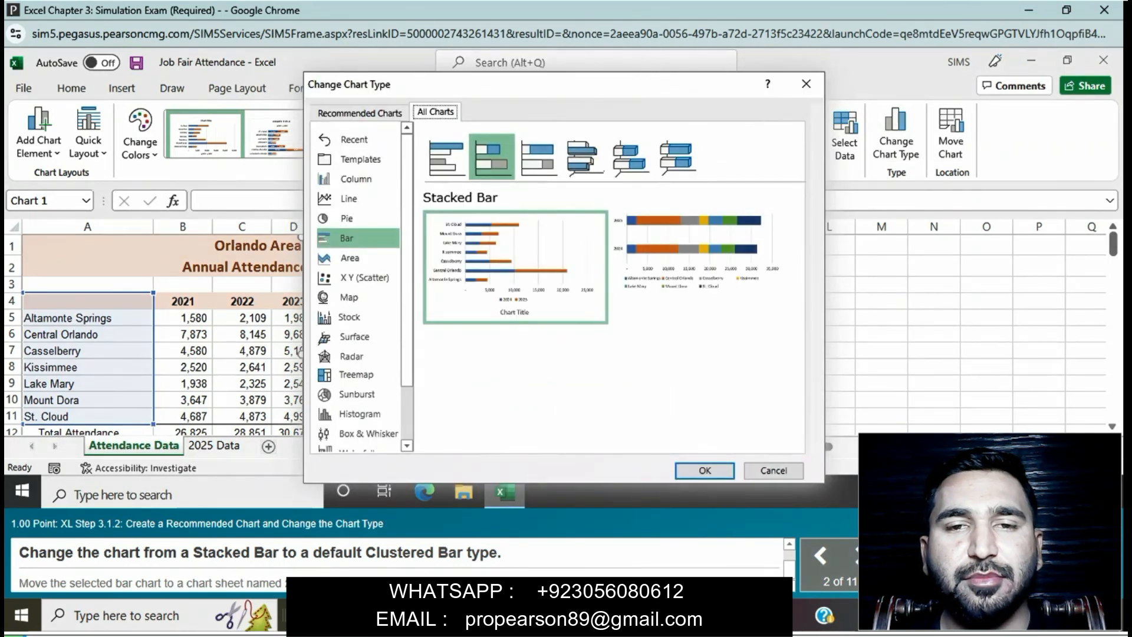
pyautogui.click(445, 157)
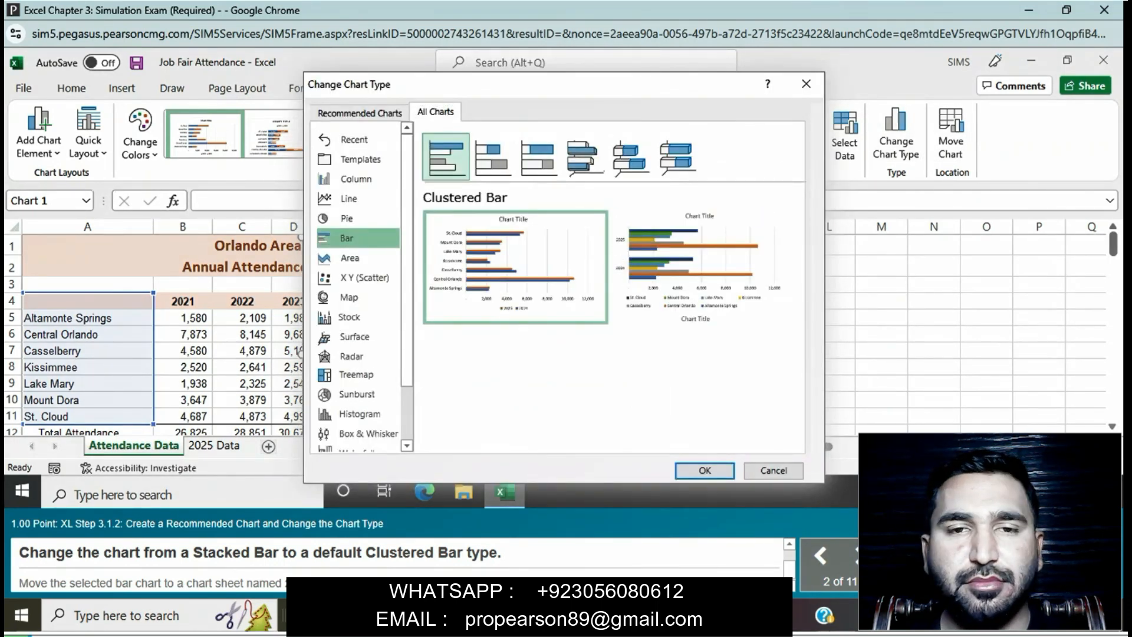
pyautogui.press('Return')
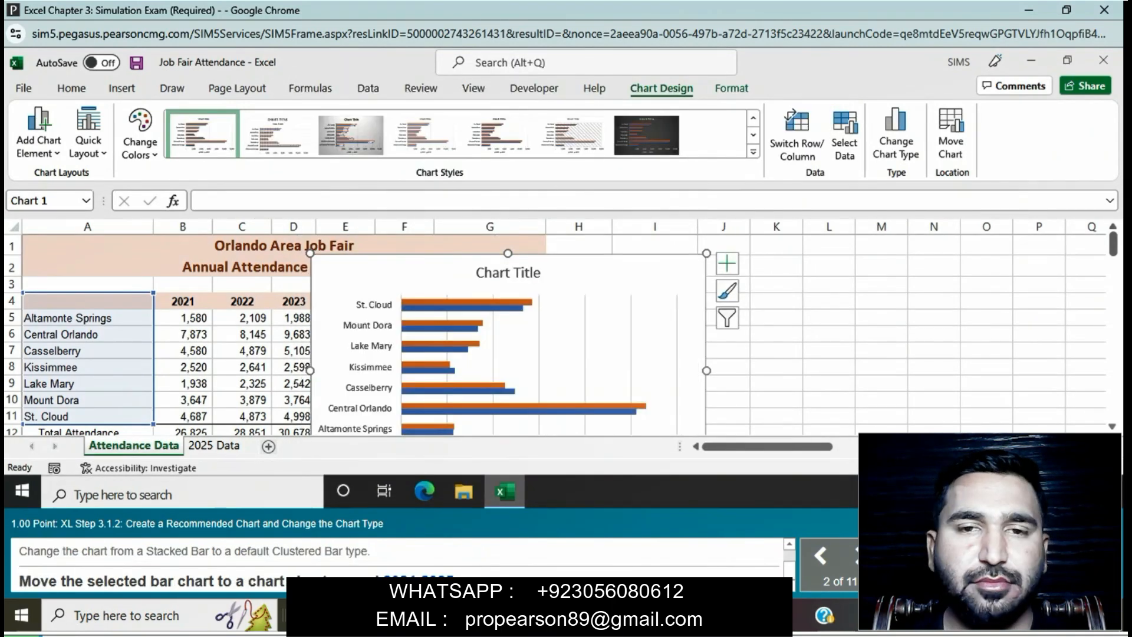
# Step: Move the bar chart to a new chart sheet named 2024-2025
pyautogui.click(950, 139)
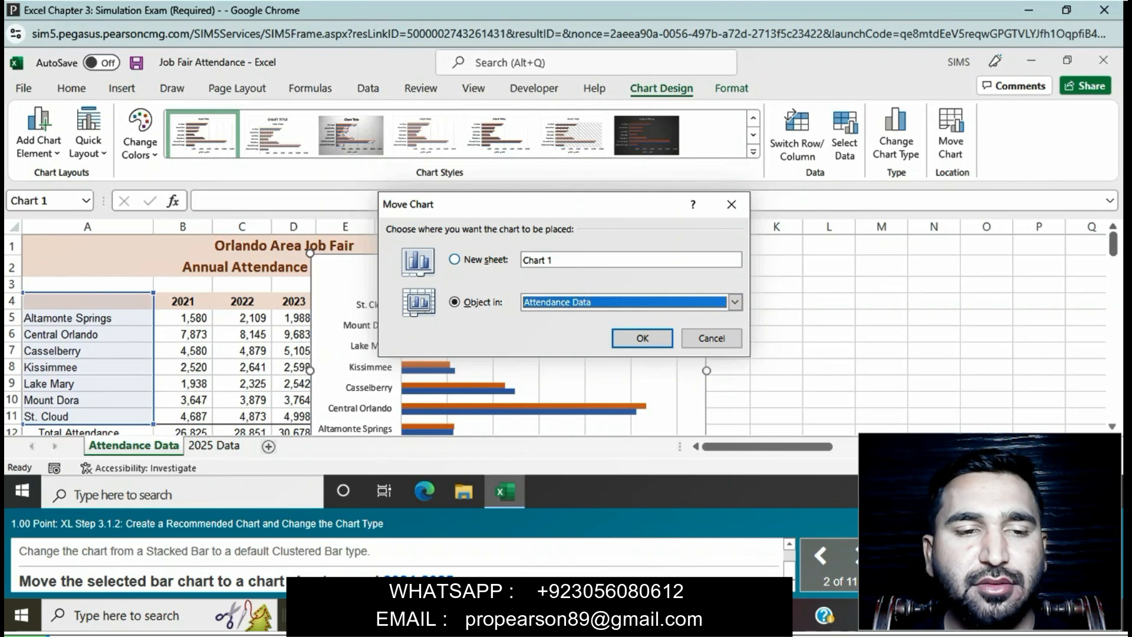
pyautogui.click(455, 259)
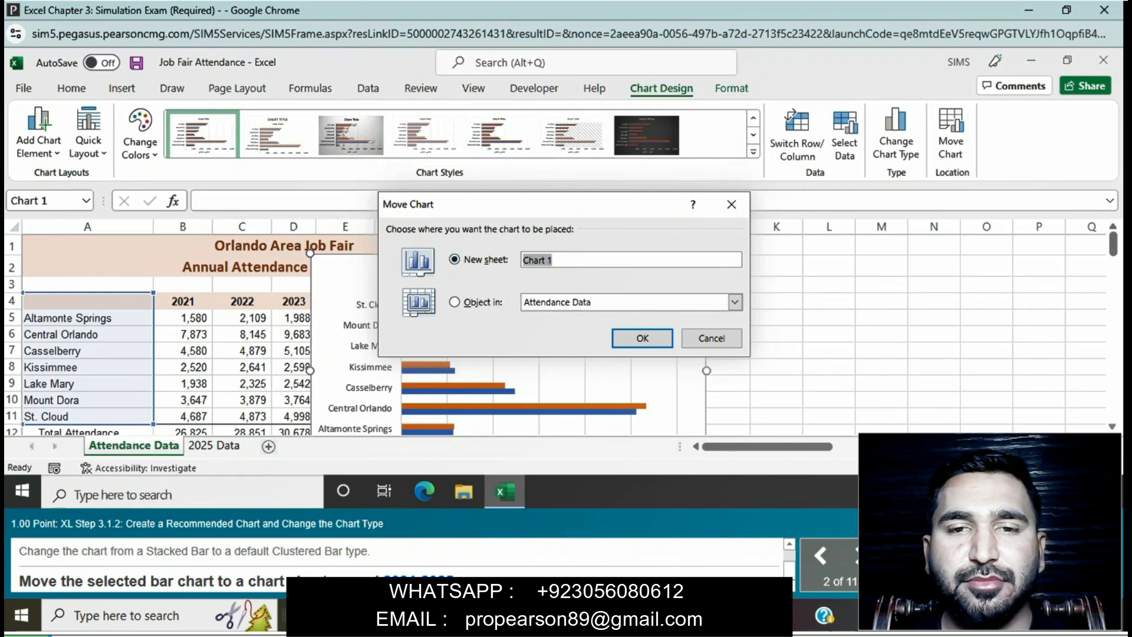
pyautogui.write('2024')
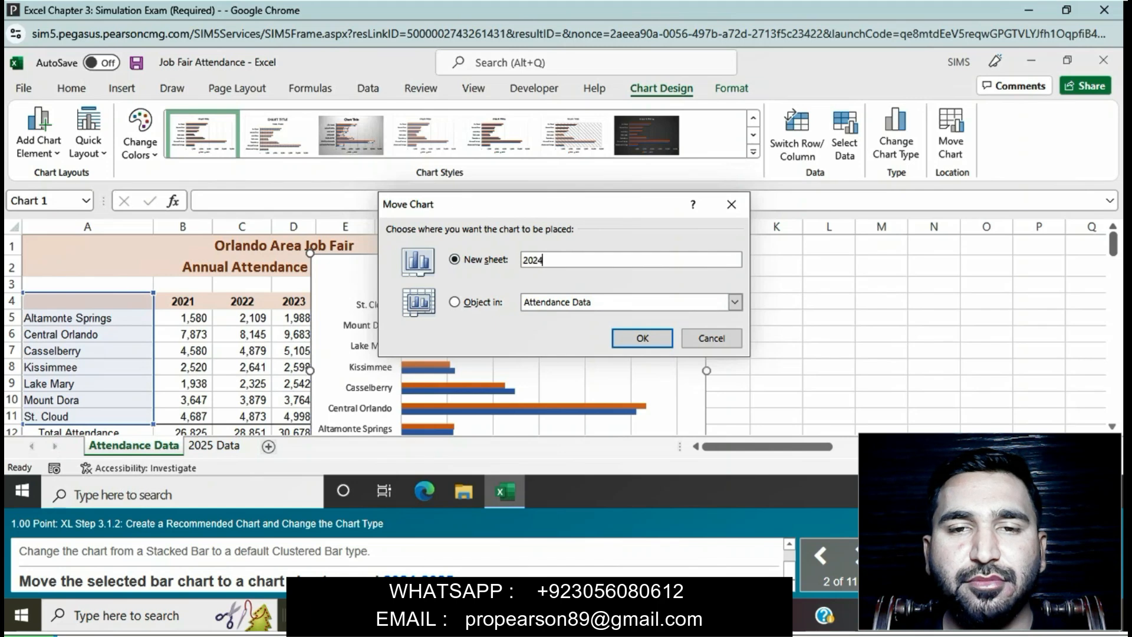
pyautogui.write('-202')
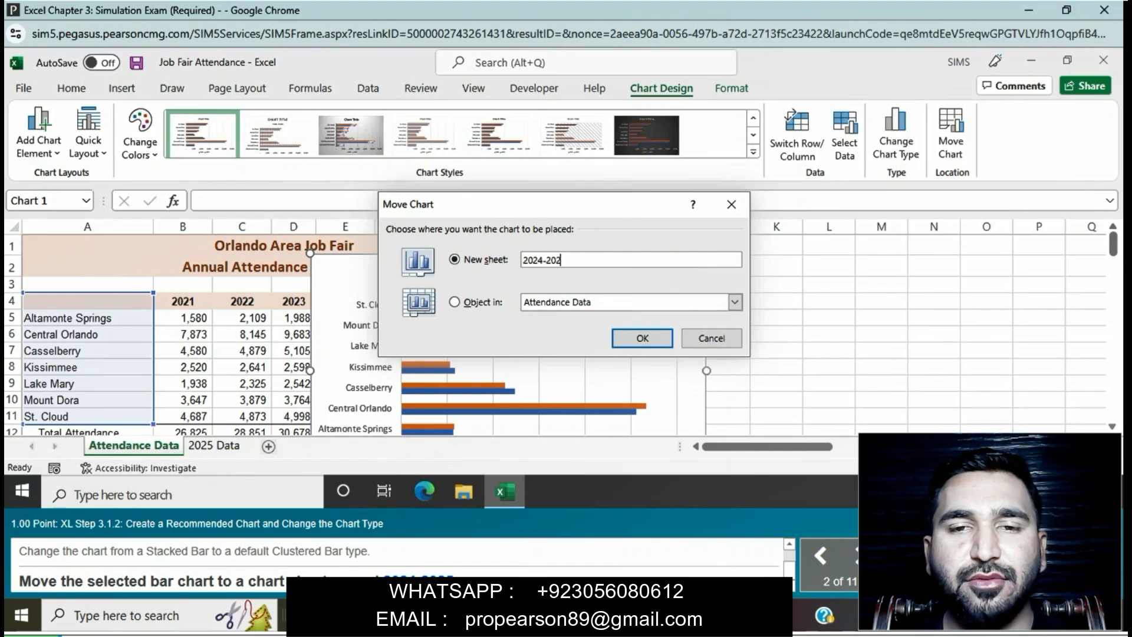
pyautogui.write('5')
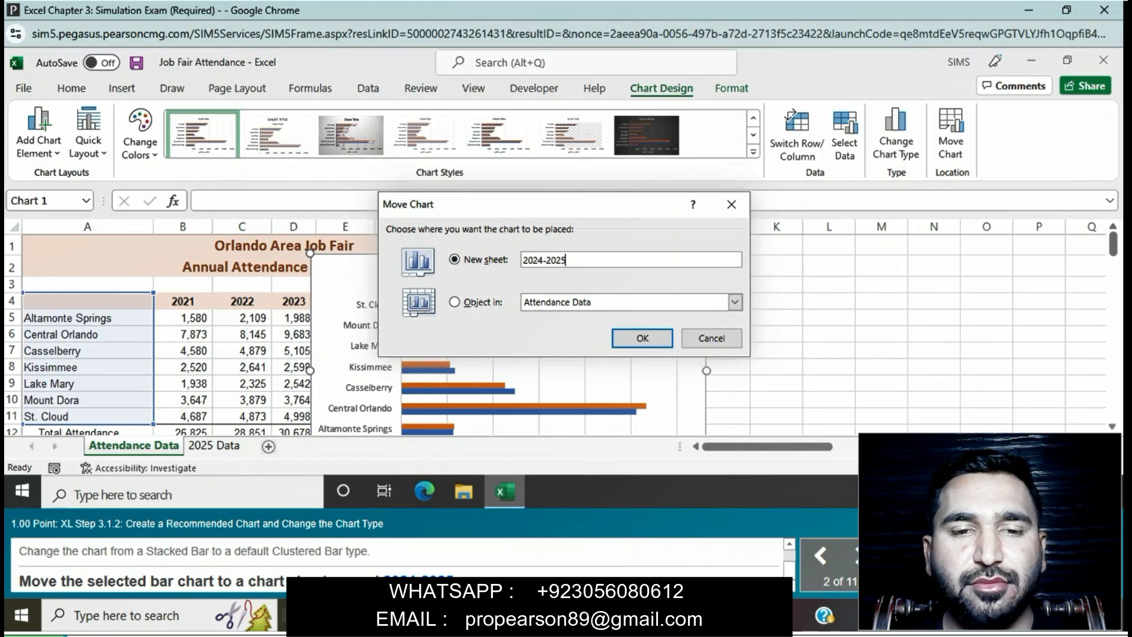
pyautogui.click(642, 338)
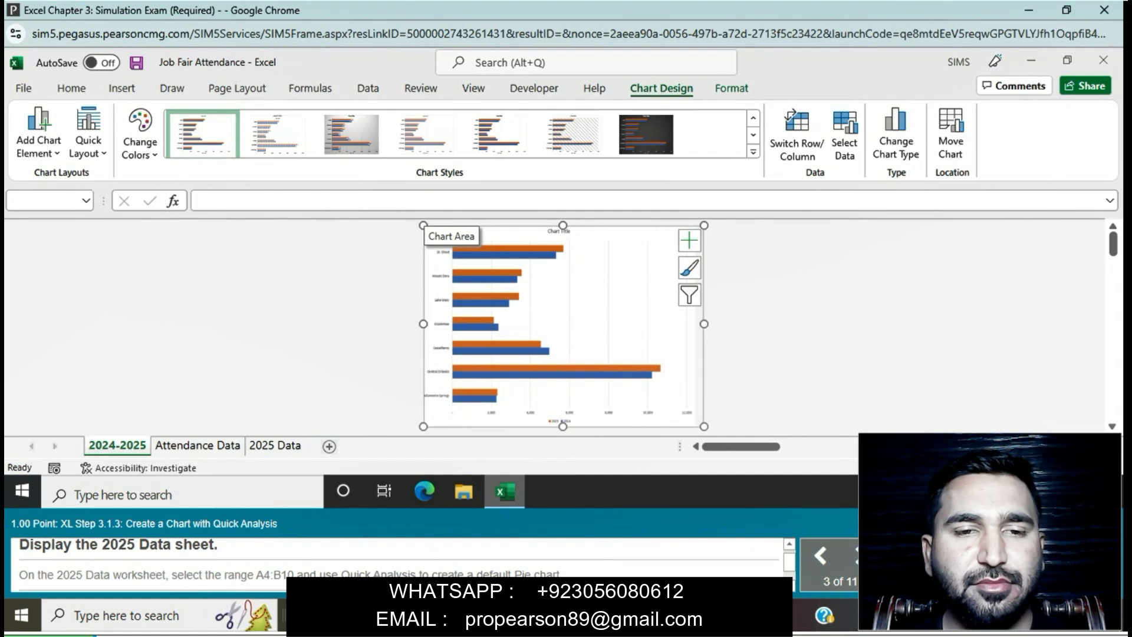
# Step: Create a default Pie chart from the range A4:B10 on the 2025 Data sheet using Quick Analysis
pyautogui.click(275, 446)
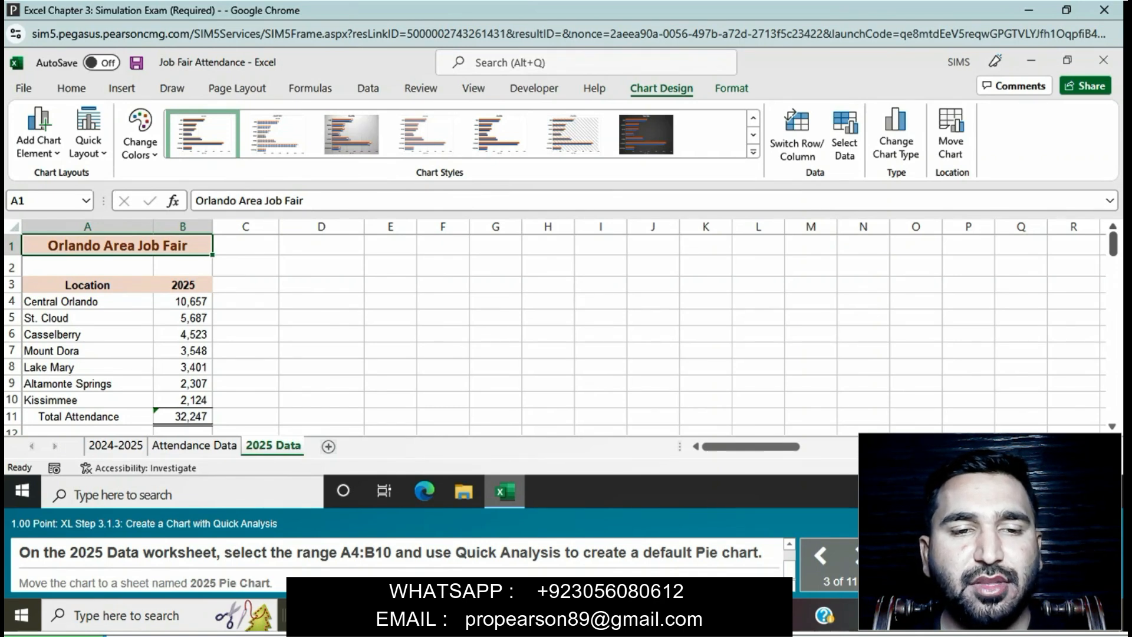
pyautogui.moveTo(87, 301); pyautogui.dragTo(188, 400)
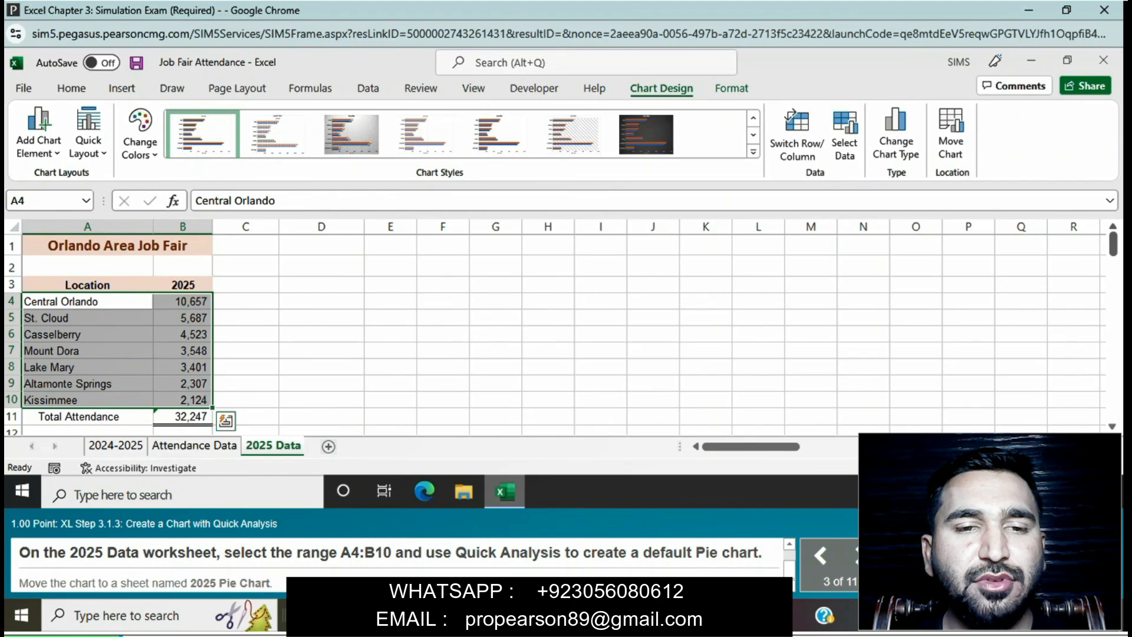
pyautogui.click(225, 421)
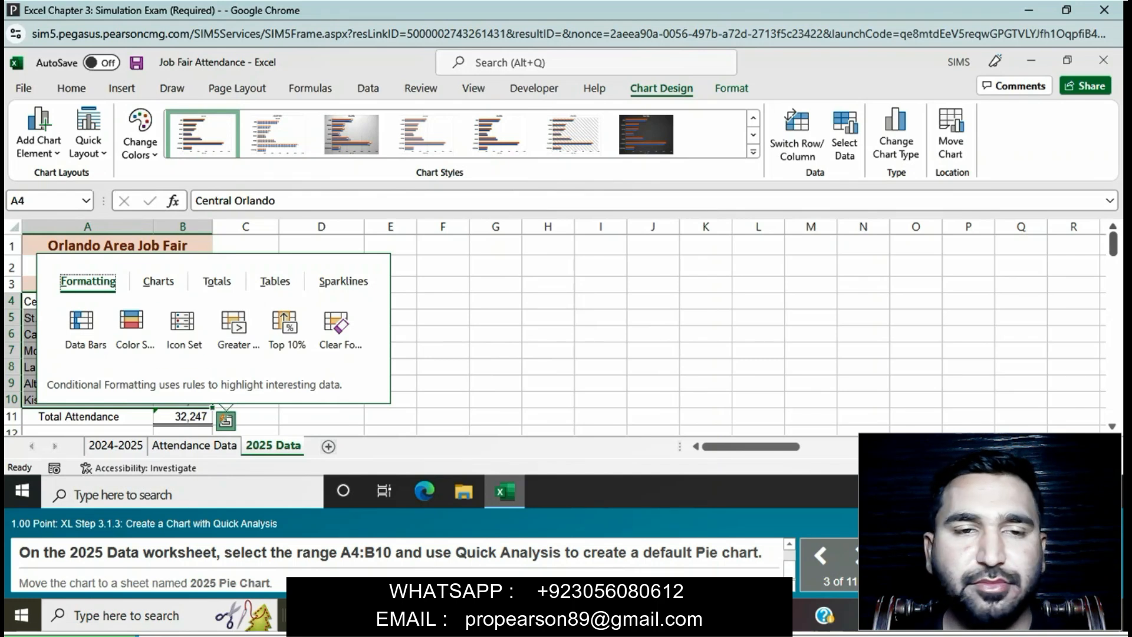
pyautogui.click(158, 281)
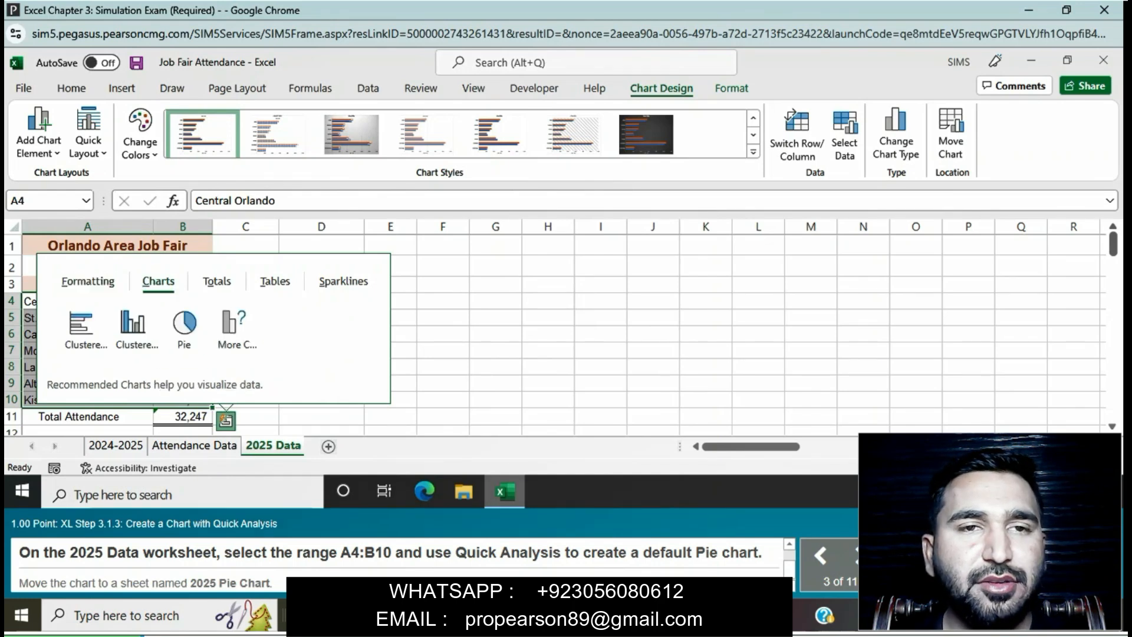
pyautogui.click(184, 323)
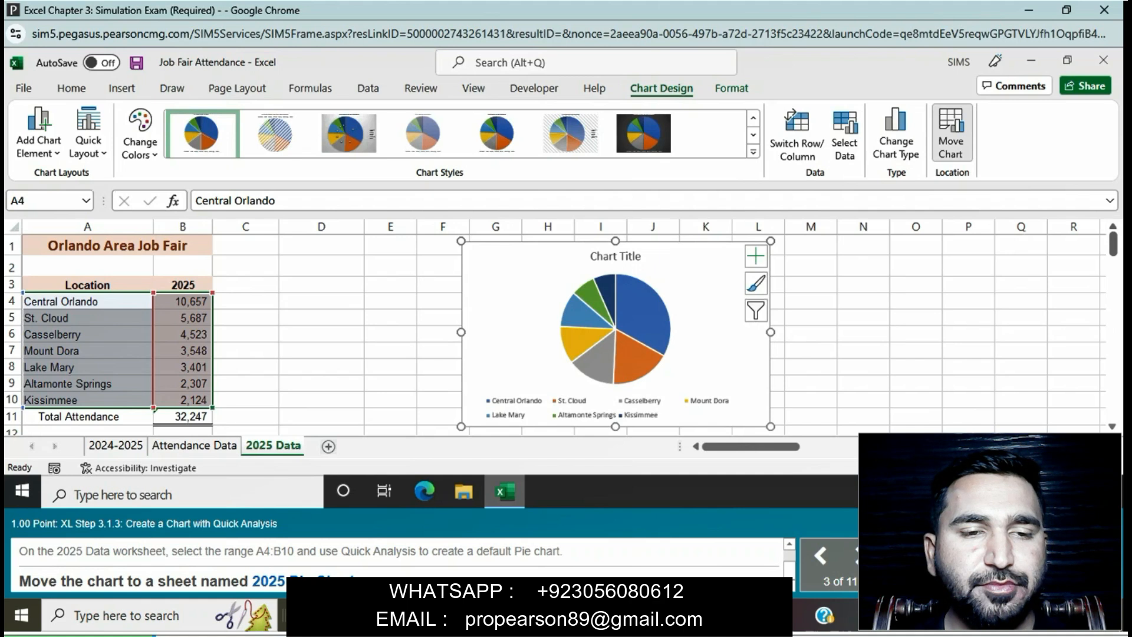
# Step: Move the pie chart to a new chart sheet named 2025 Pie Chart
pyautogui.click(950, 134)
pyautogui.hotkey('alt', 's')
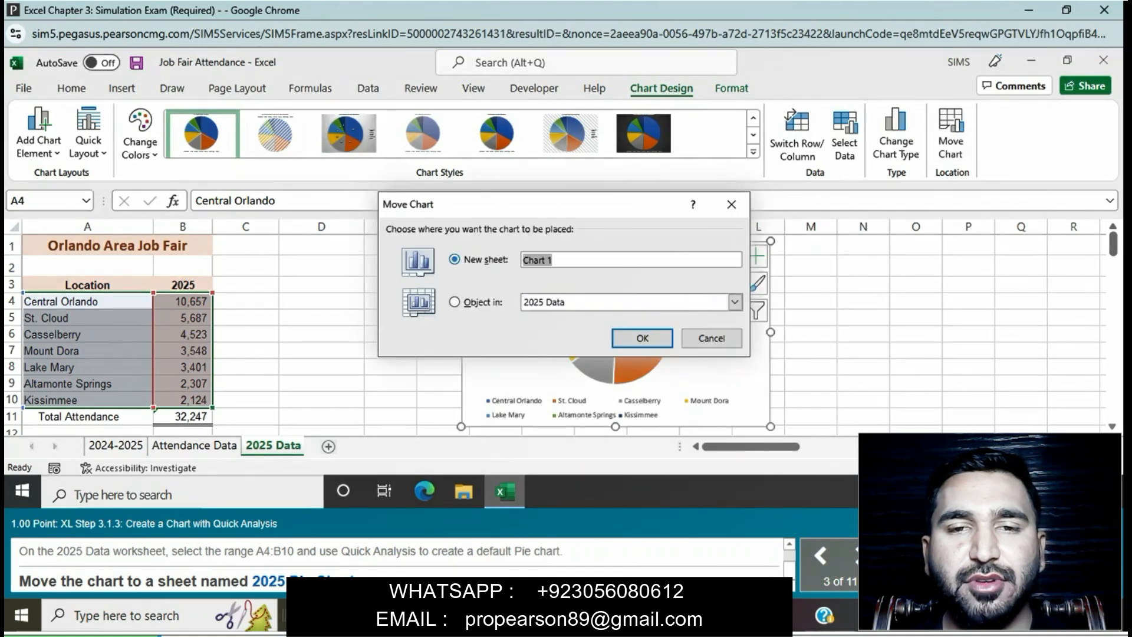
pyautogui.write('20')
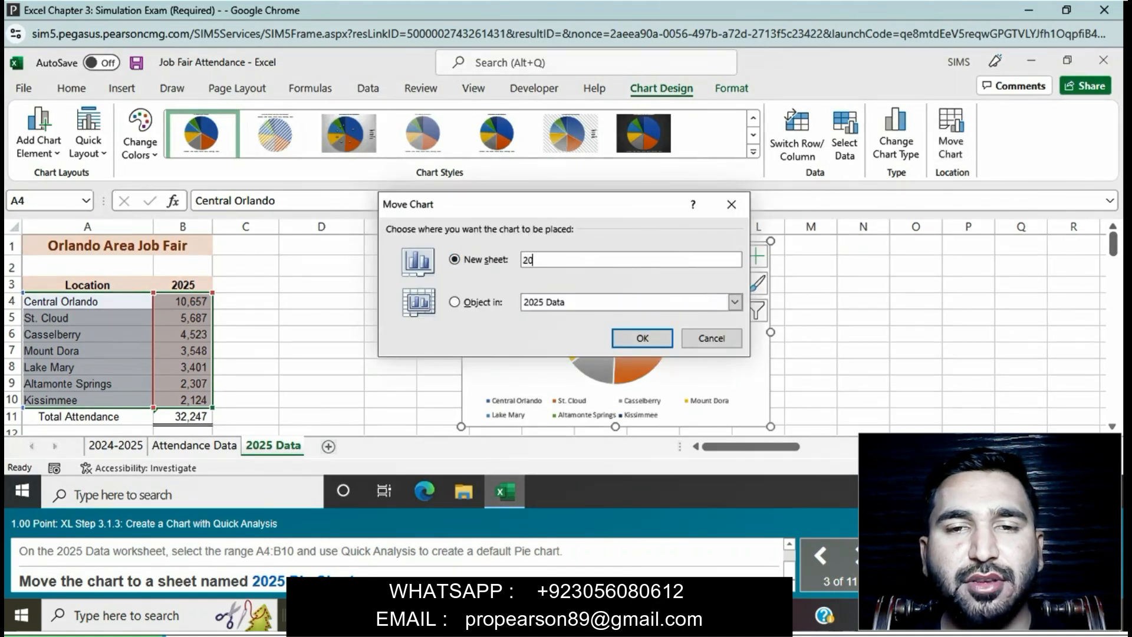
pyautogui.write('25 P')
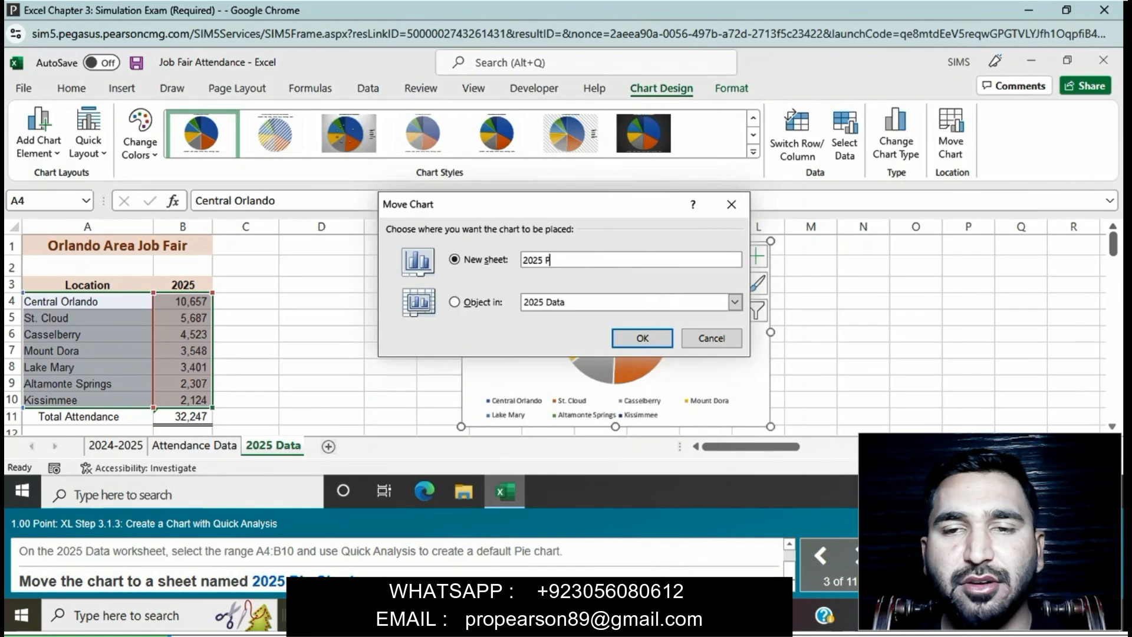
pyautogui.write('ie')
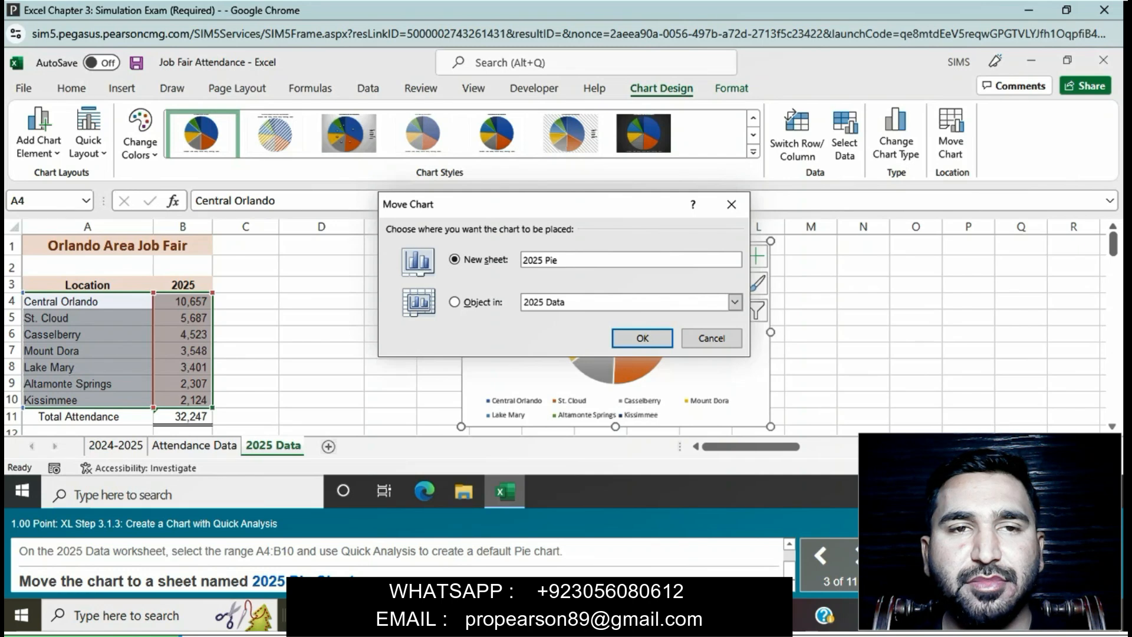
pyautogui.write(' Ch')
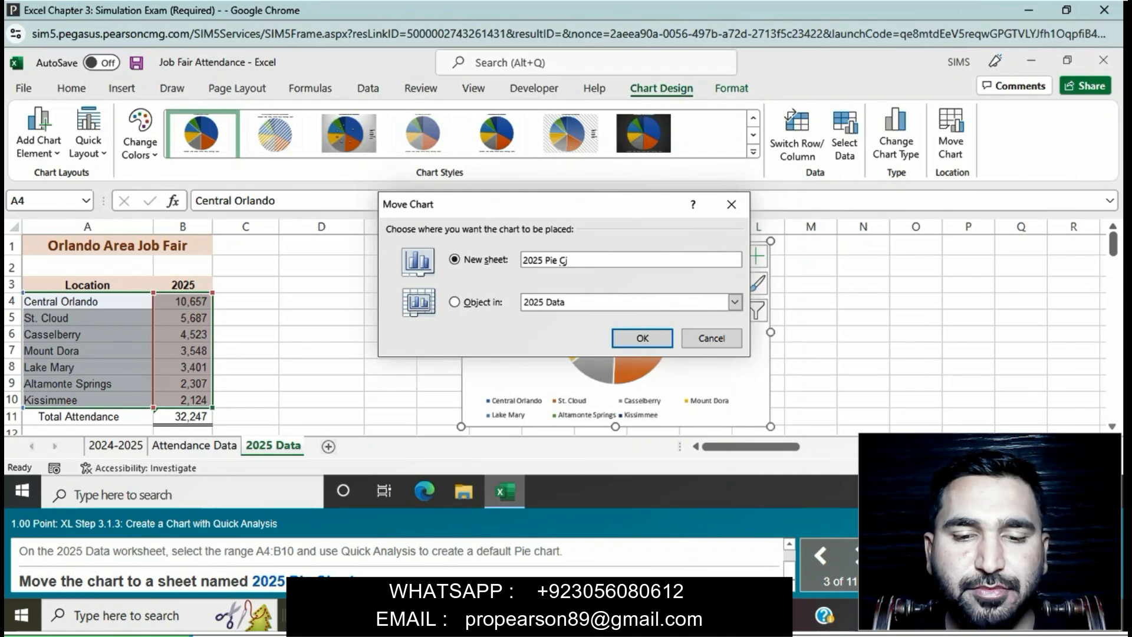
pyautogui.write('art')
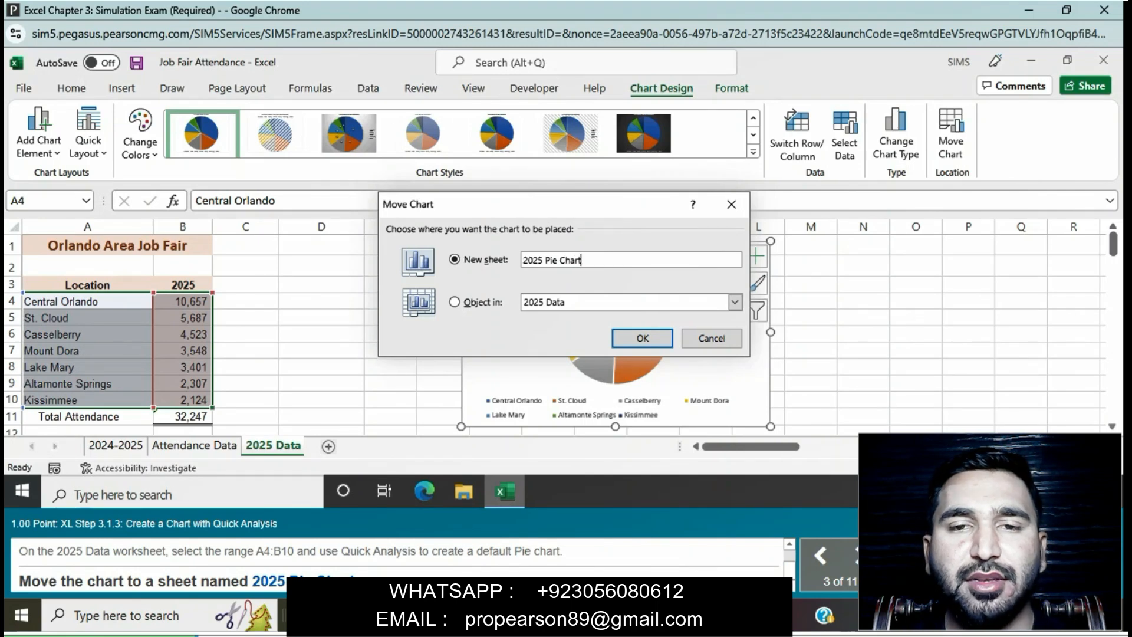
pyautogui.press('Return')
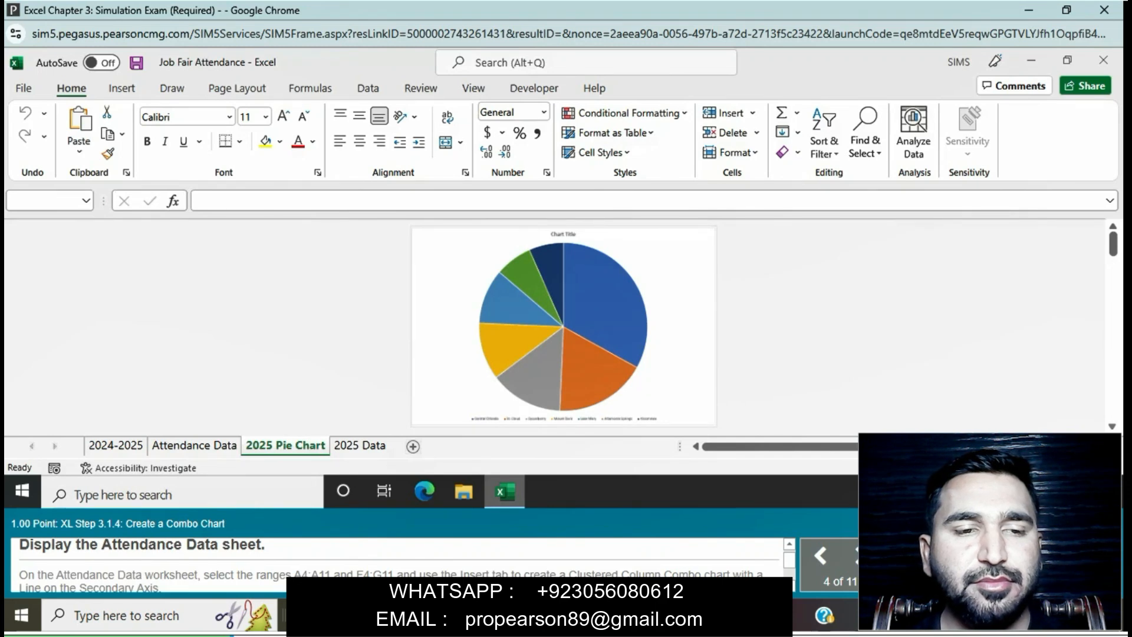
# Step: On the Attendance Data sheet, insert a Clustered Column - Line on Secondary Axis combo chart from the ranges A4:A11 and F4:G11
pyautogui.click(195, 445)
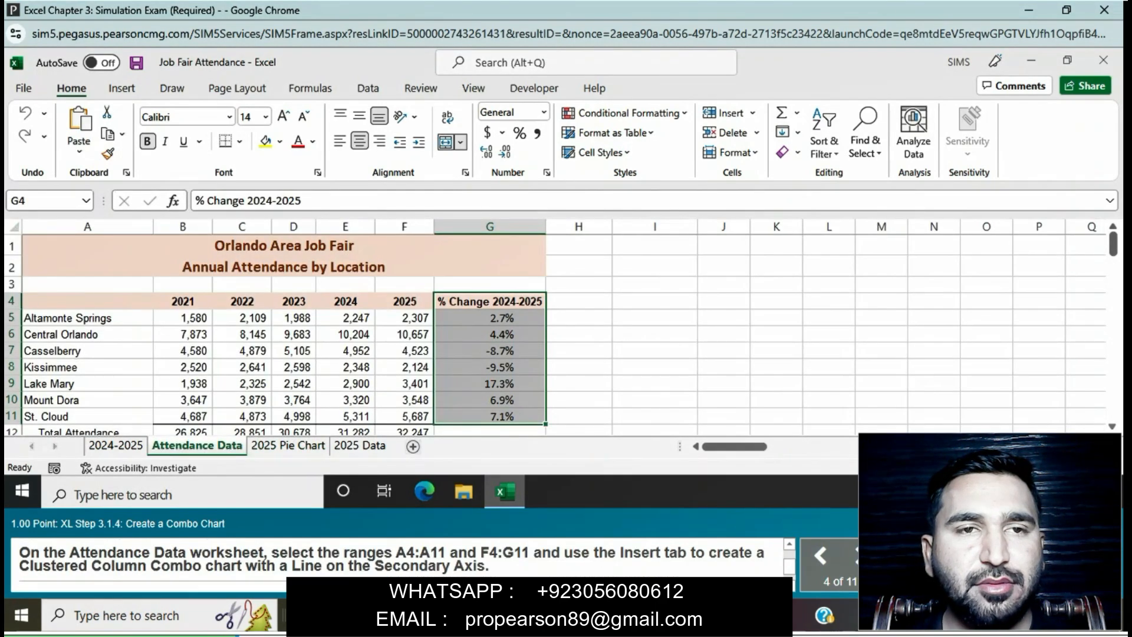
pyautogui.click(345, 367)
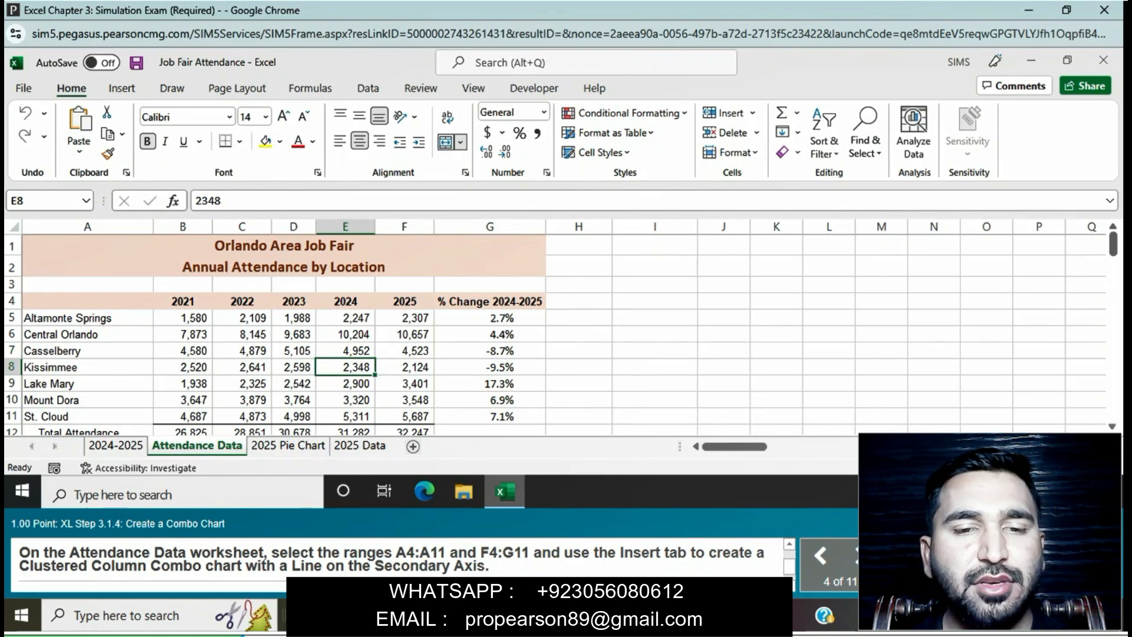
pyautogui.moveTo(87, 301); pyautogui.dragTo(87, 416)
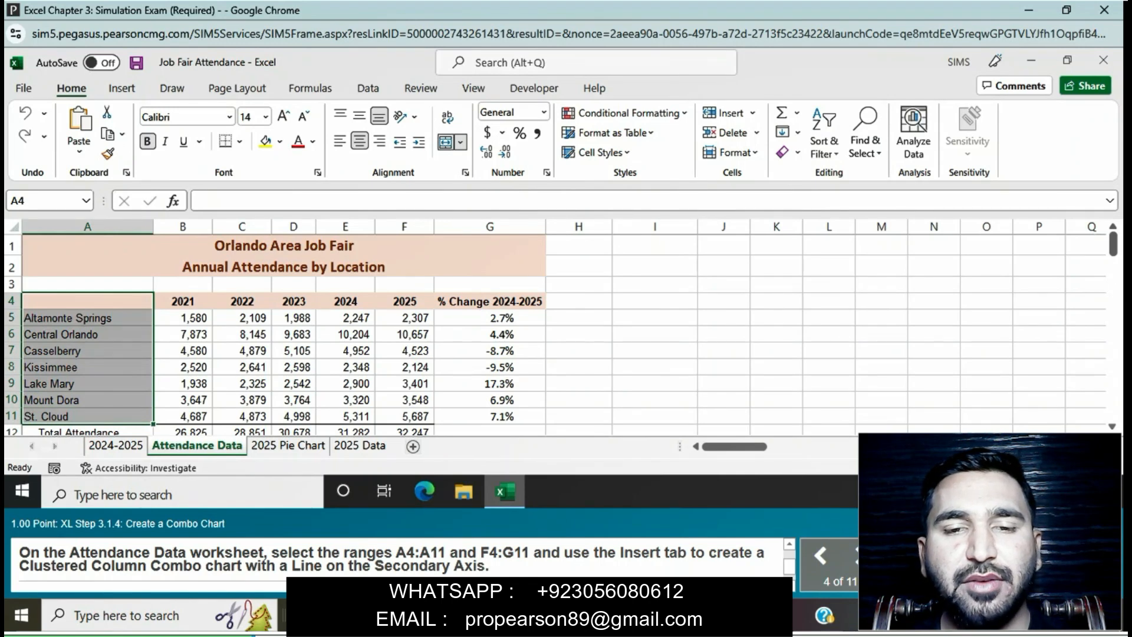
pyautogui.moveTo(404, 301); pyautogui.dragTo(490, 416)
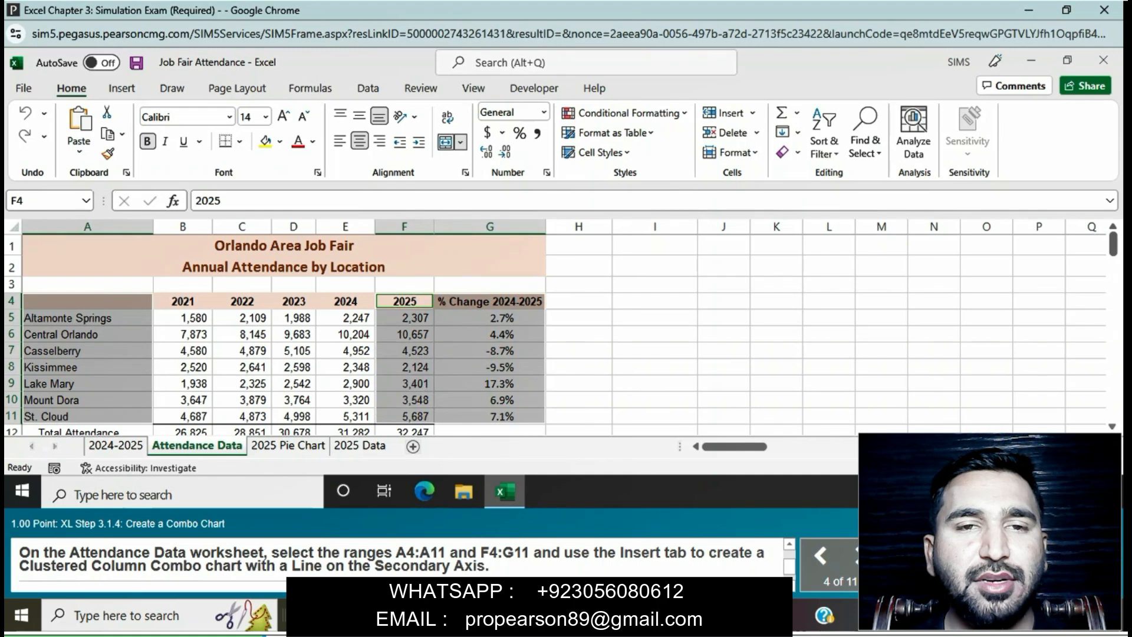
pyautogui.click(122, 88)
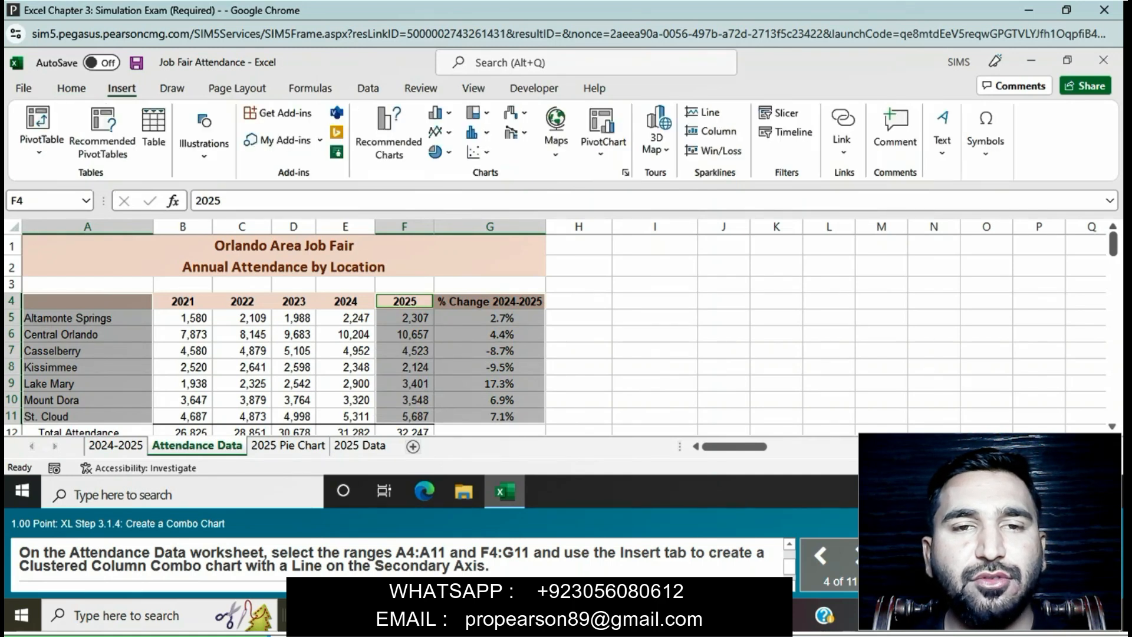
pyautogui.click(623, 172)
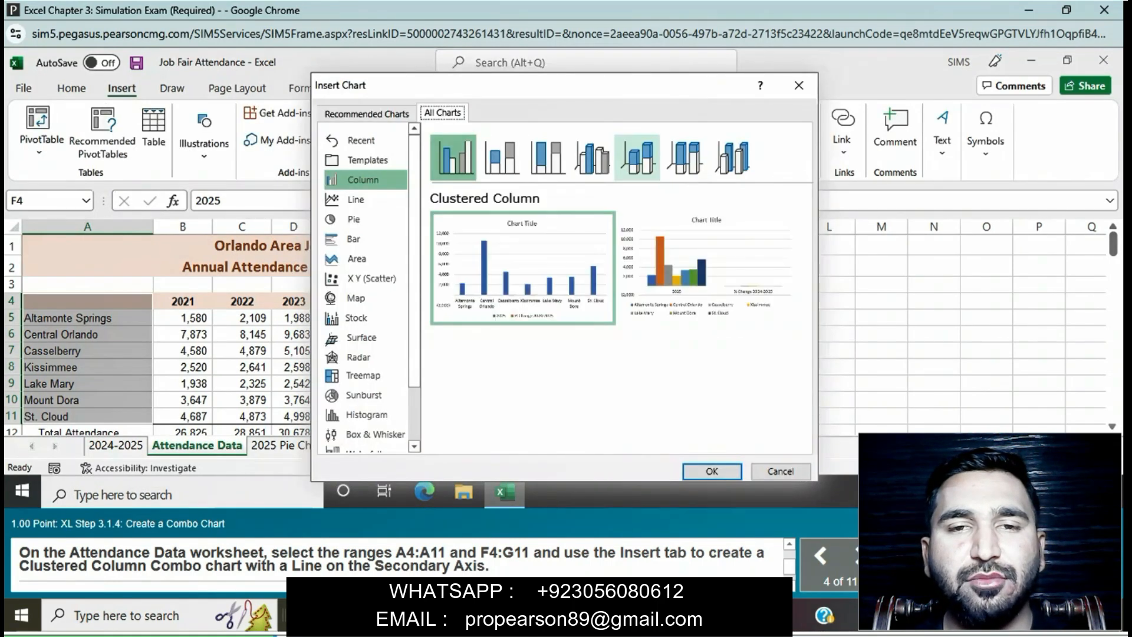
pyautogui.scroll(-2, 362, 298)
pyautogui.click(357, 424)
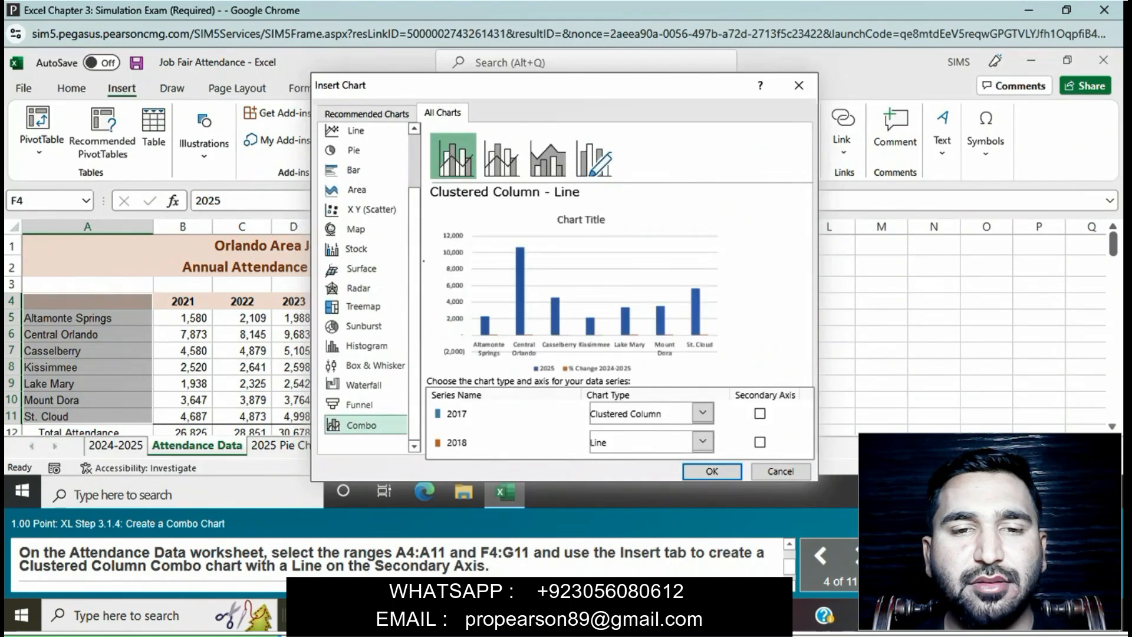
pyautogui.click(501, 158)
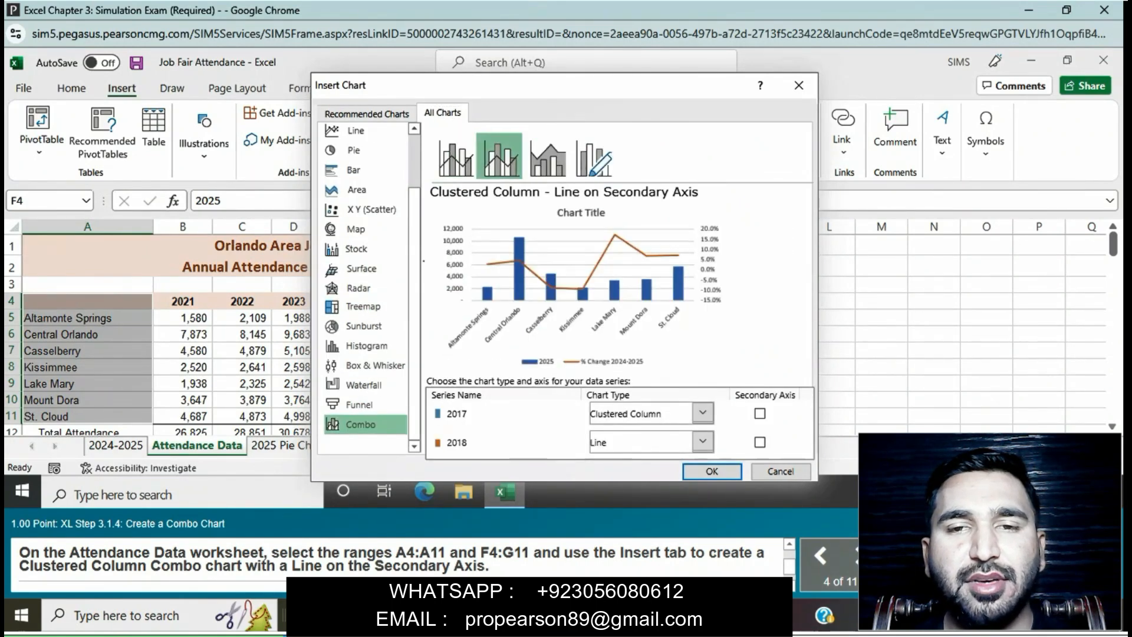
pyautogui.click(712, 471)
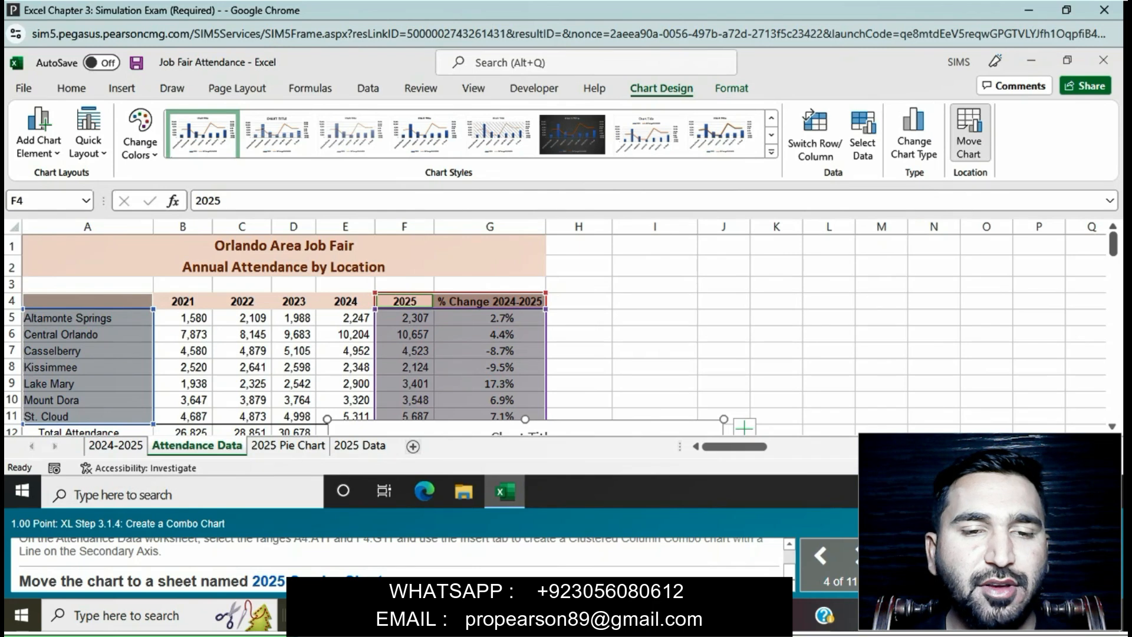
# Step: Move the combo chart to a new chart sheet named 2025 Combo Chart
pyautogui.click(969, 133)
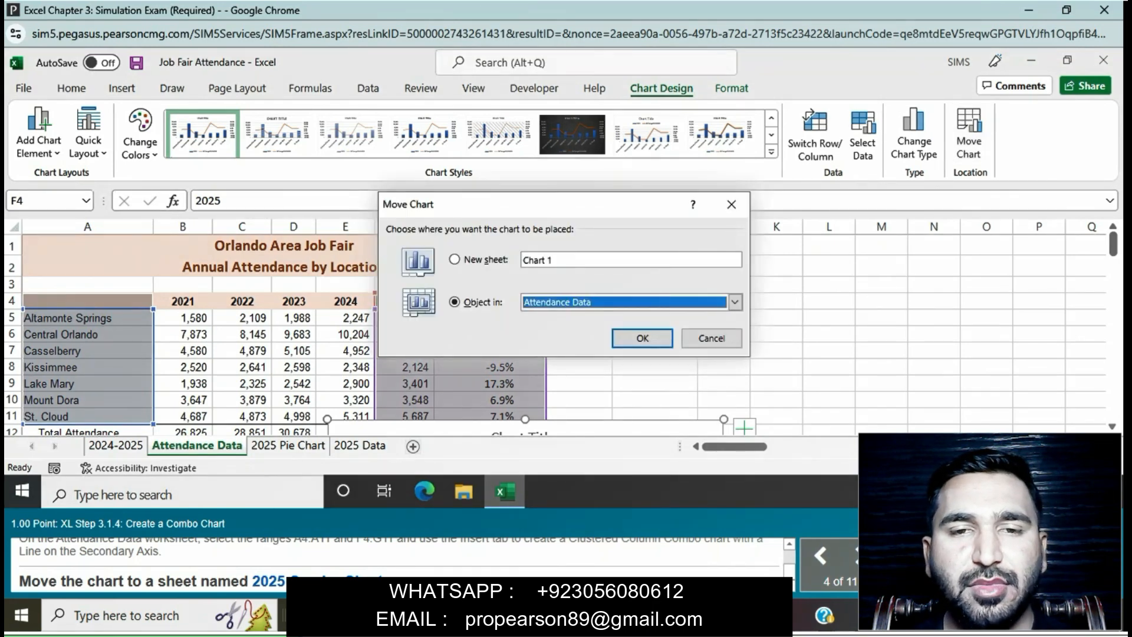
pyautogui.click(455, 259)
pyautogui.write('20')
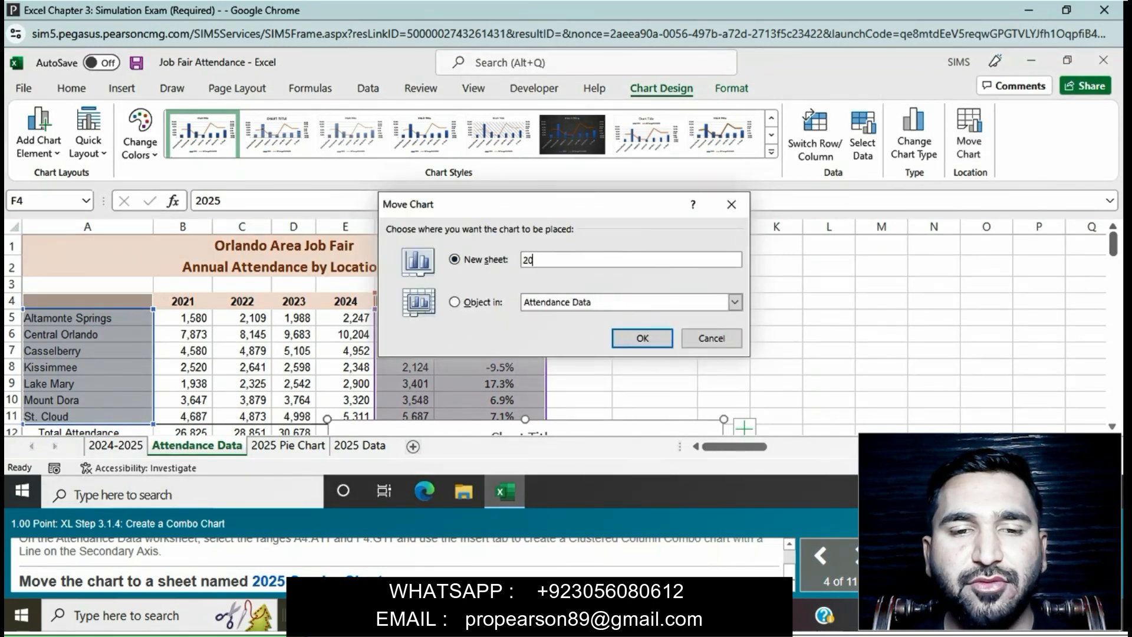
pyautogui.write('25 C')
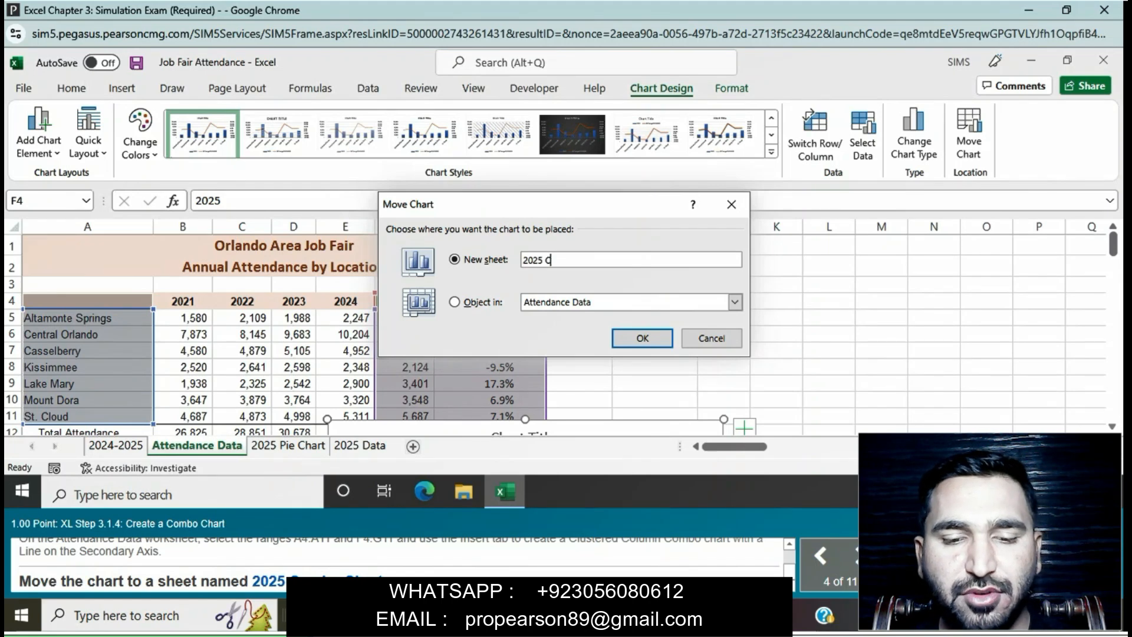
pyautogui.write('ombo')
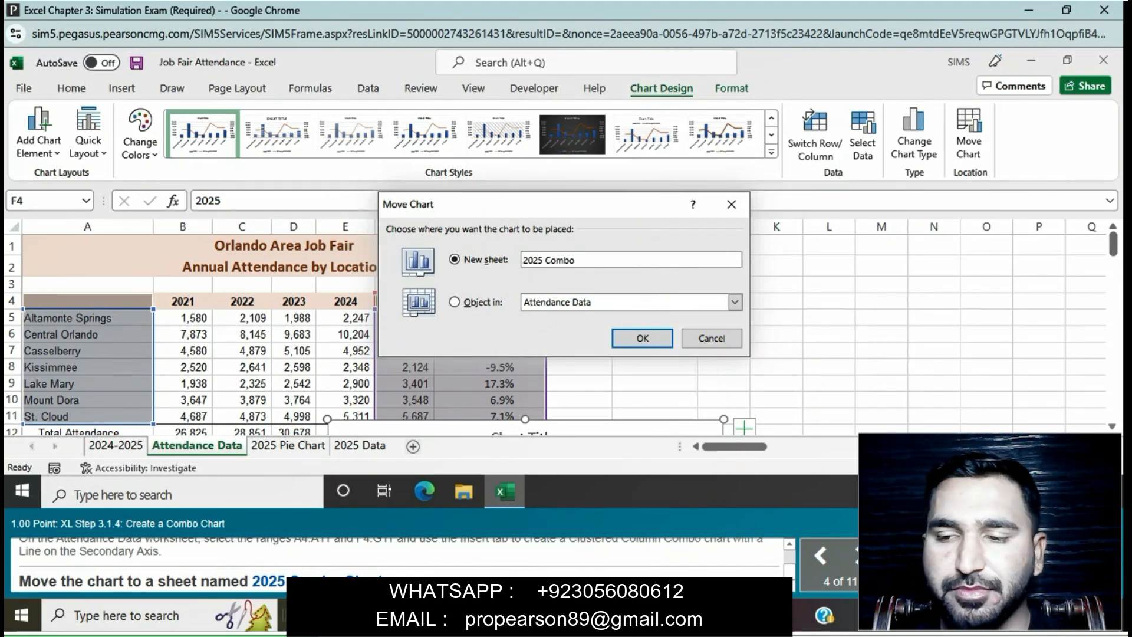
pyautogui.write(' Chart')
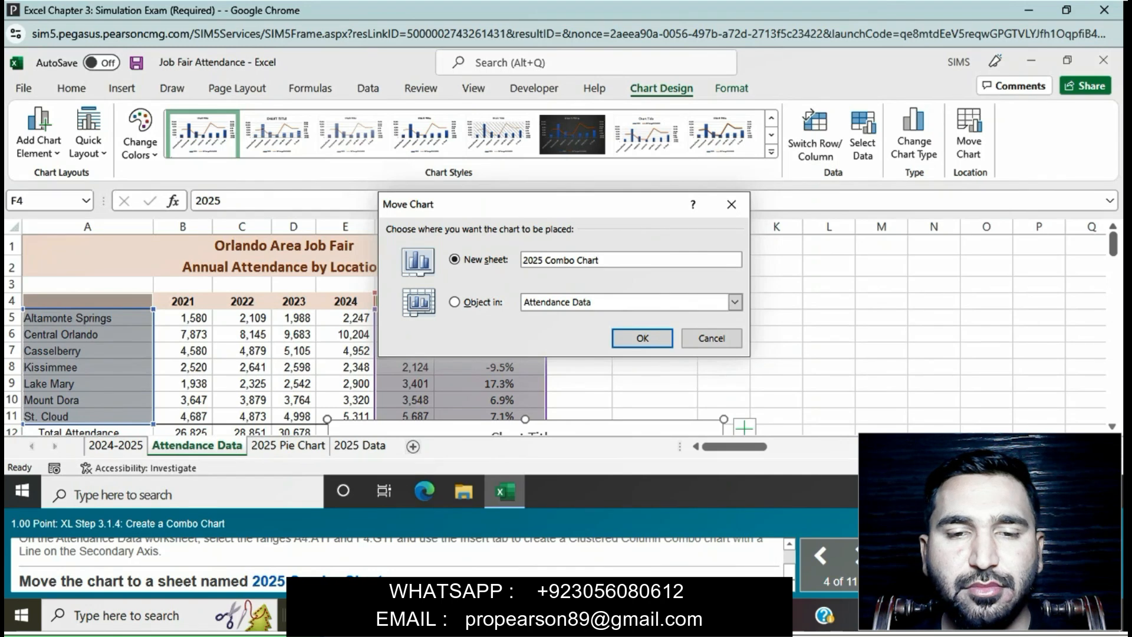
pyautogui.press('Return')
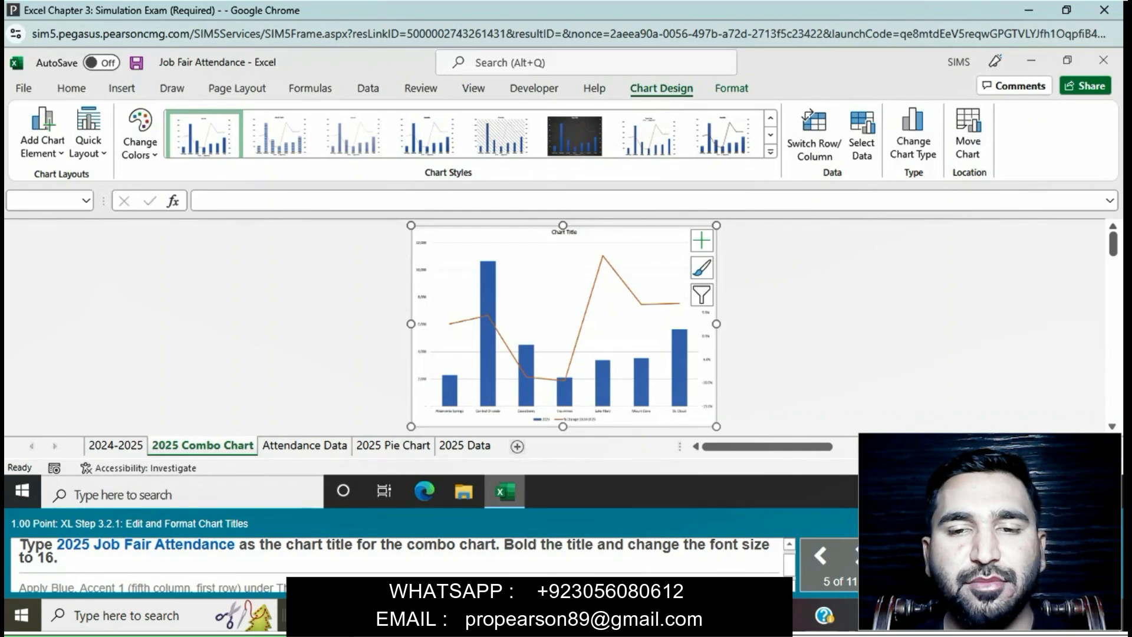
# Step: Replace the combo chart's placeholder title with 2025 Job Fair Attendance
pyautogui.click(564, 233)
pyautogui.click(552, 233)
pyautogui.moveTo(552, 232); pyautogui.dragTo(580, 233)
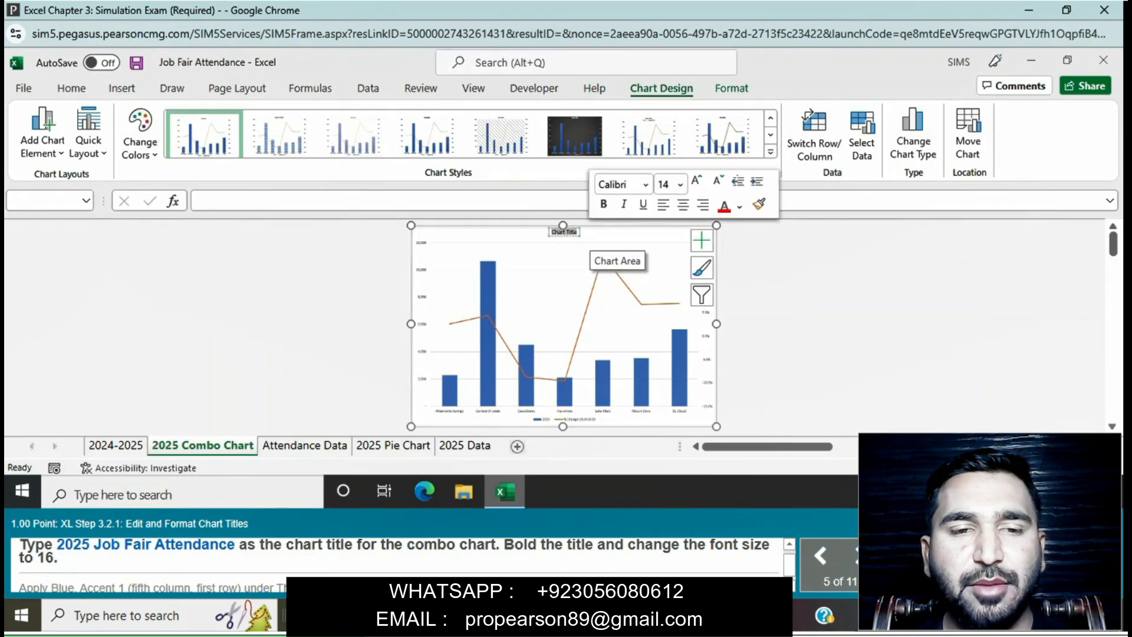
pyautogui.press('Delete')
pyautogui.write('2025')
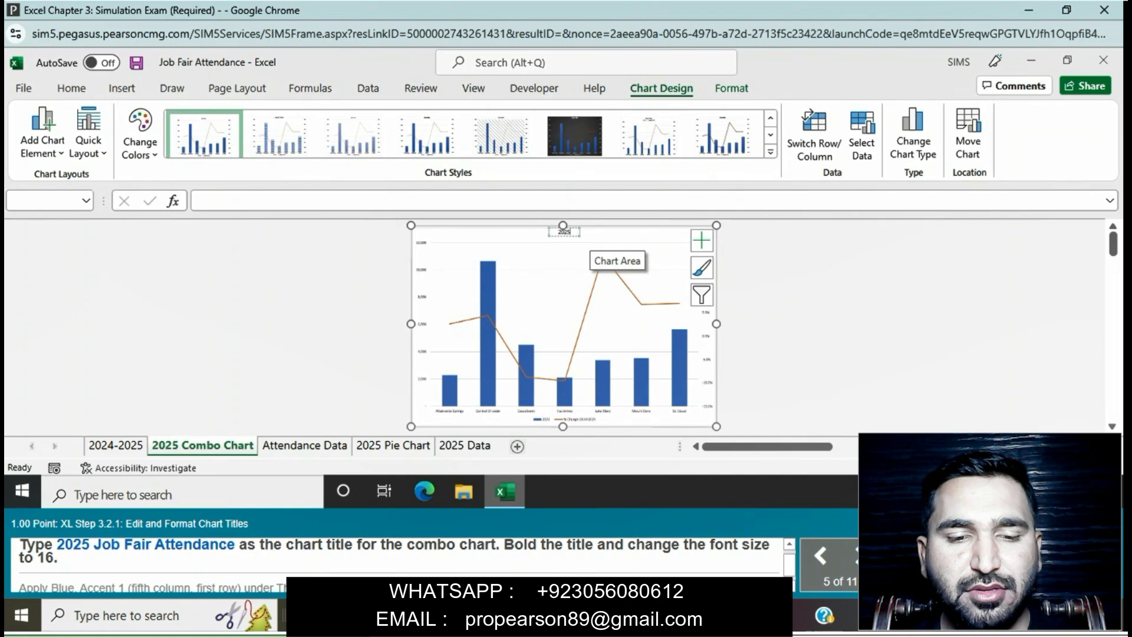
pyautogui.write(' J')
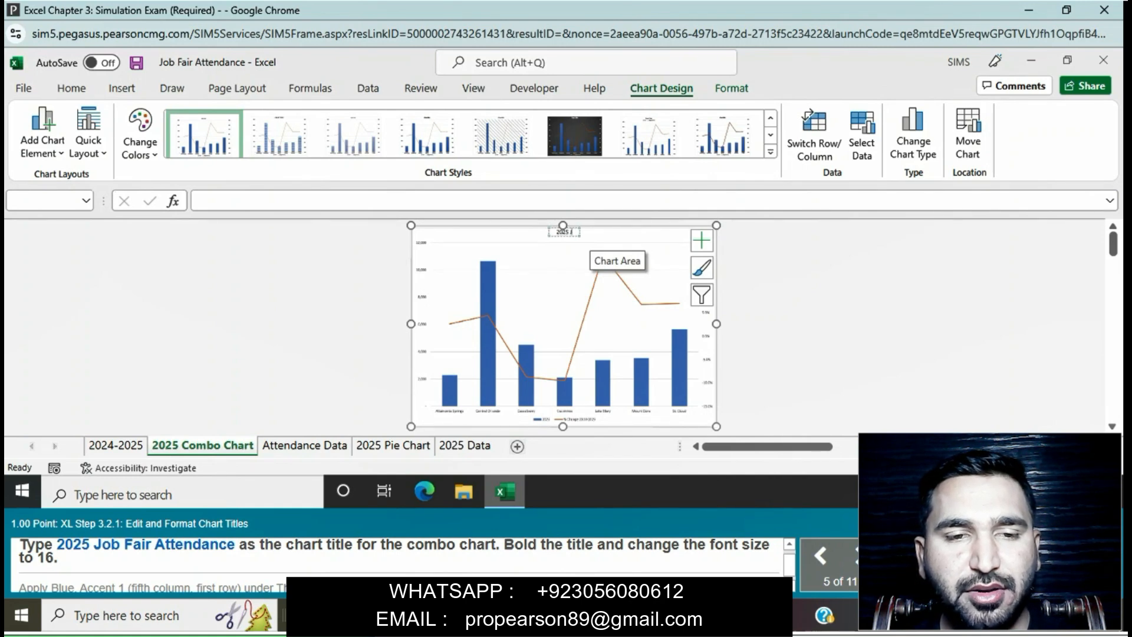
pyautogui.write('ob Fair A')
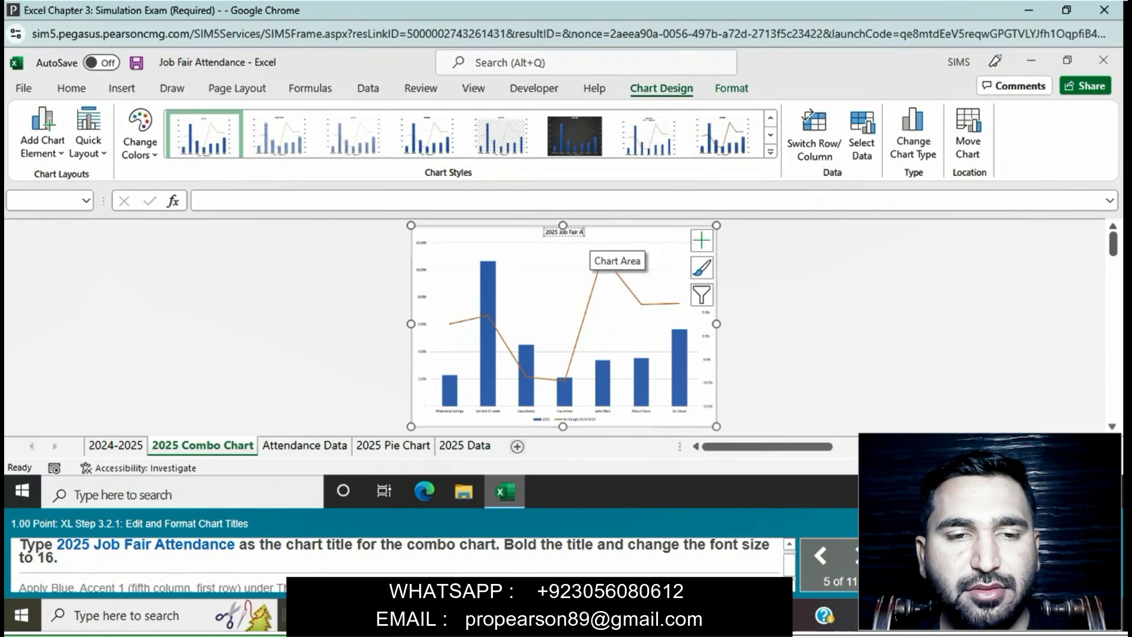
pyautogui.write('ttend')
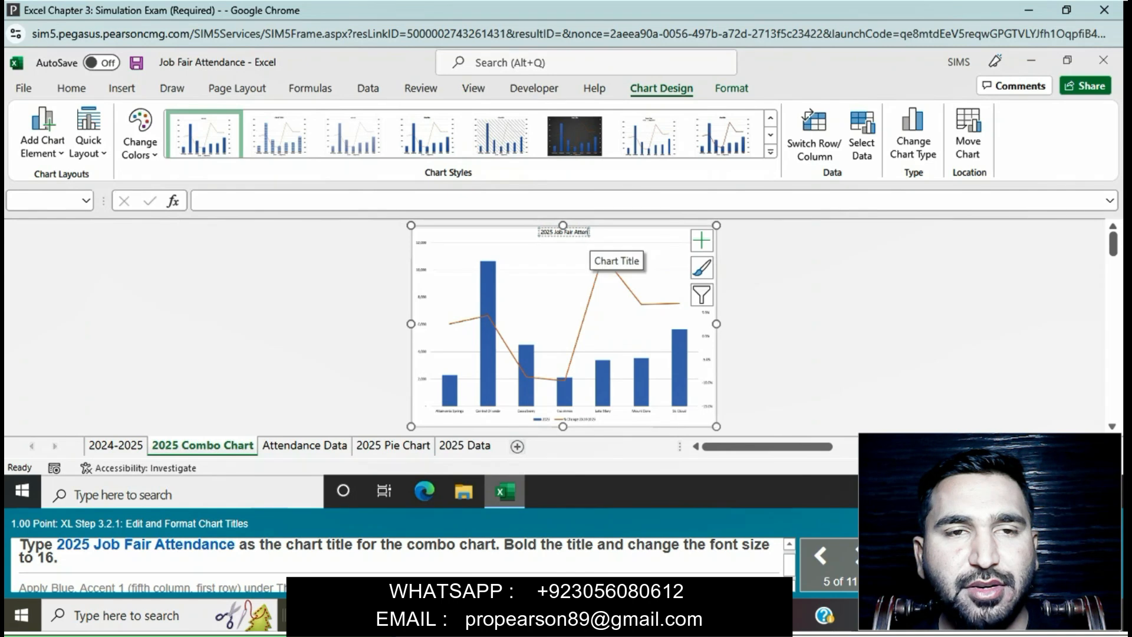
pyautogui.write('ance')
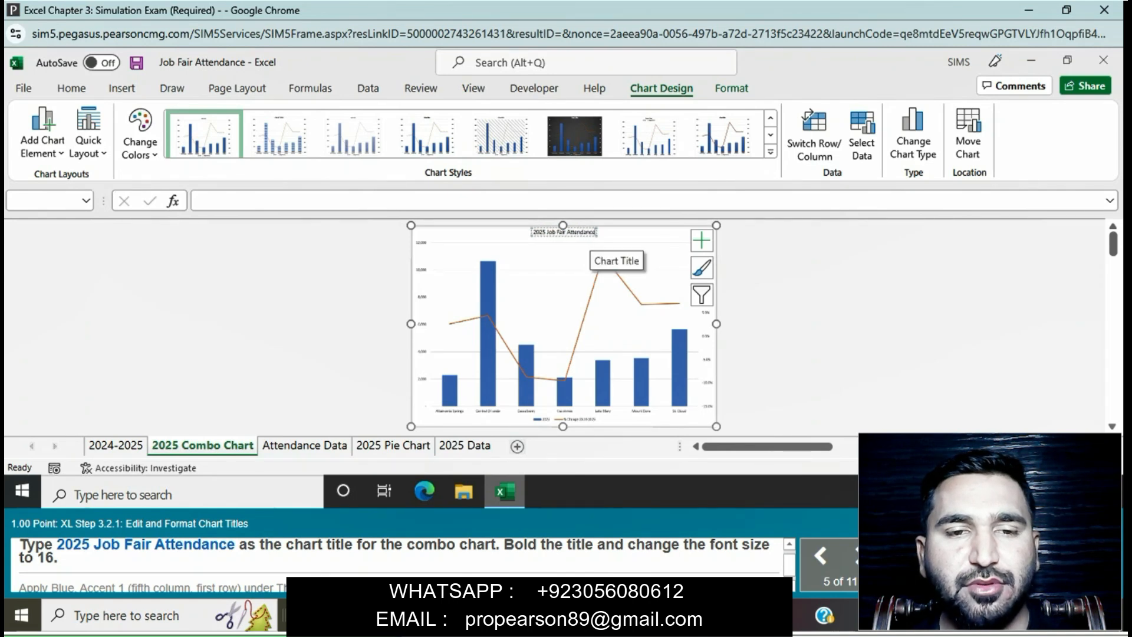
# Step: Make the combo chart's title bold and set its font size to 16
pyautogui.click(564, 232)
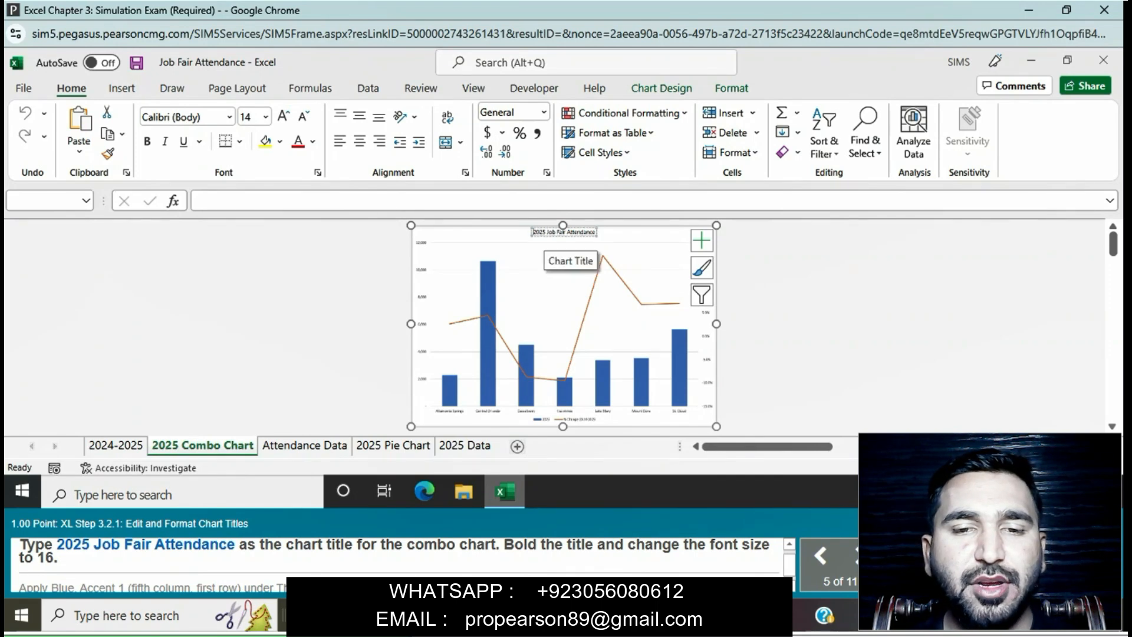
pyautogui.tripleClick(563, 232)
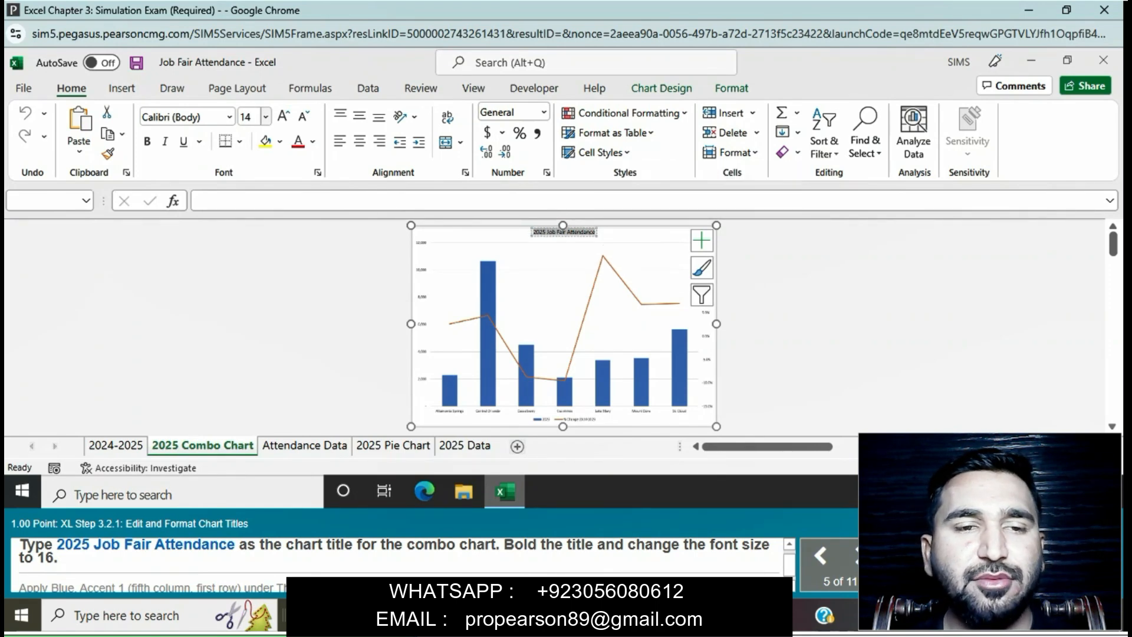
pyautogui.click(148, 142)
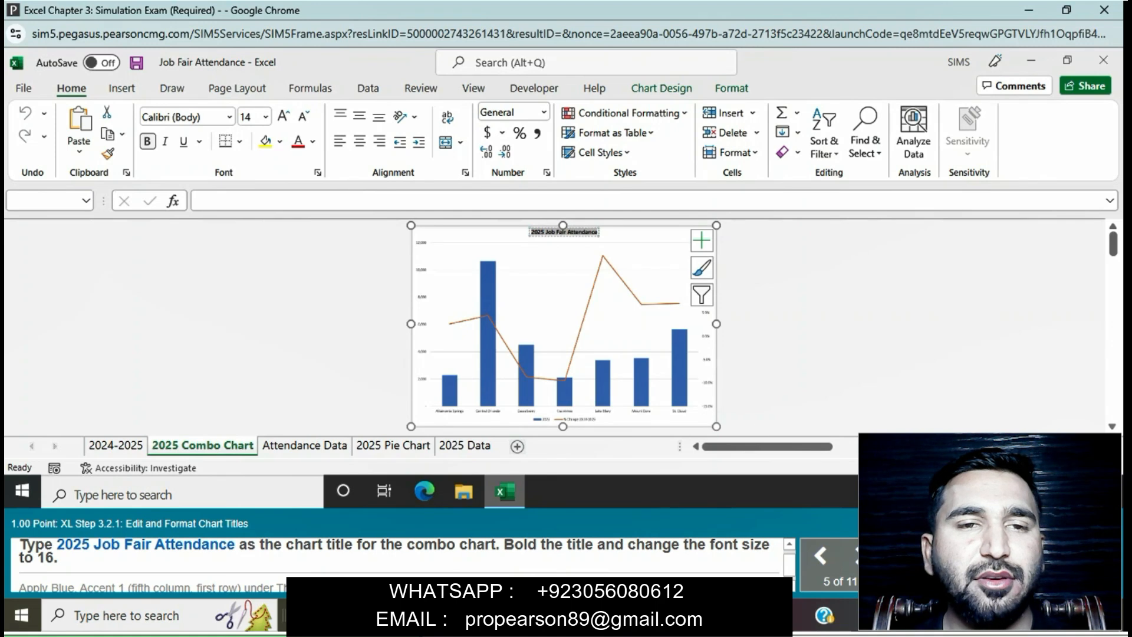
pyautogui.click(266, 117)
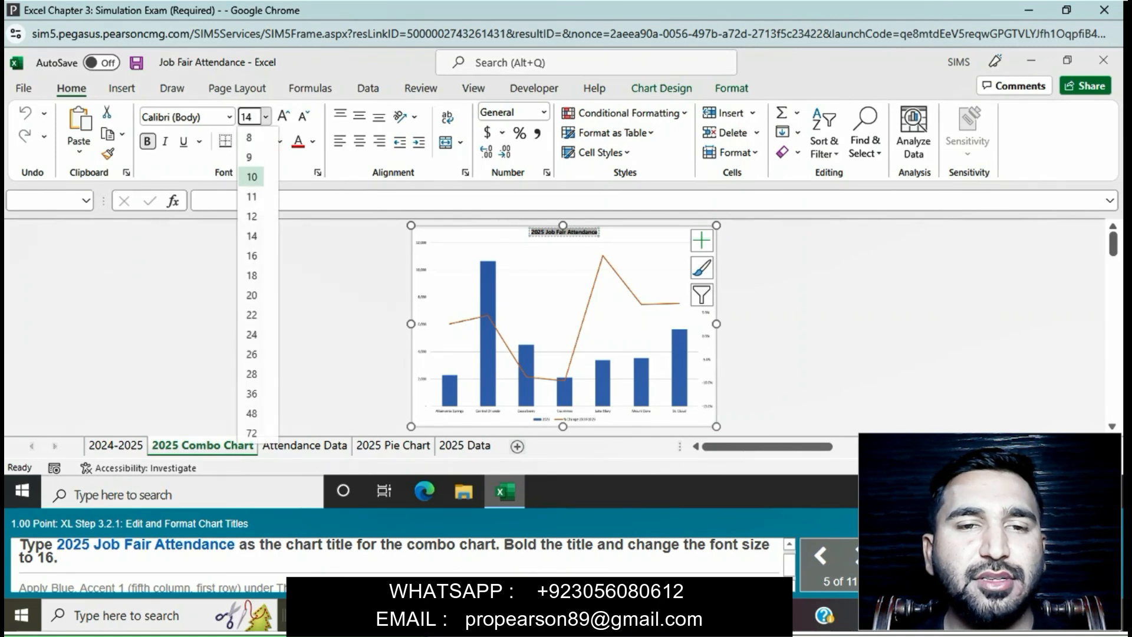
pyautogui.click(250, 255)
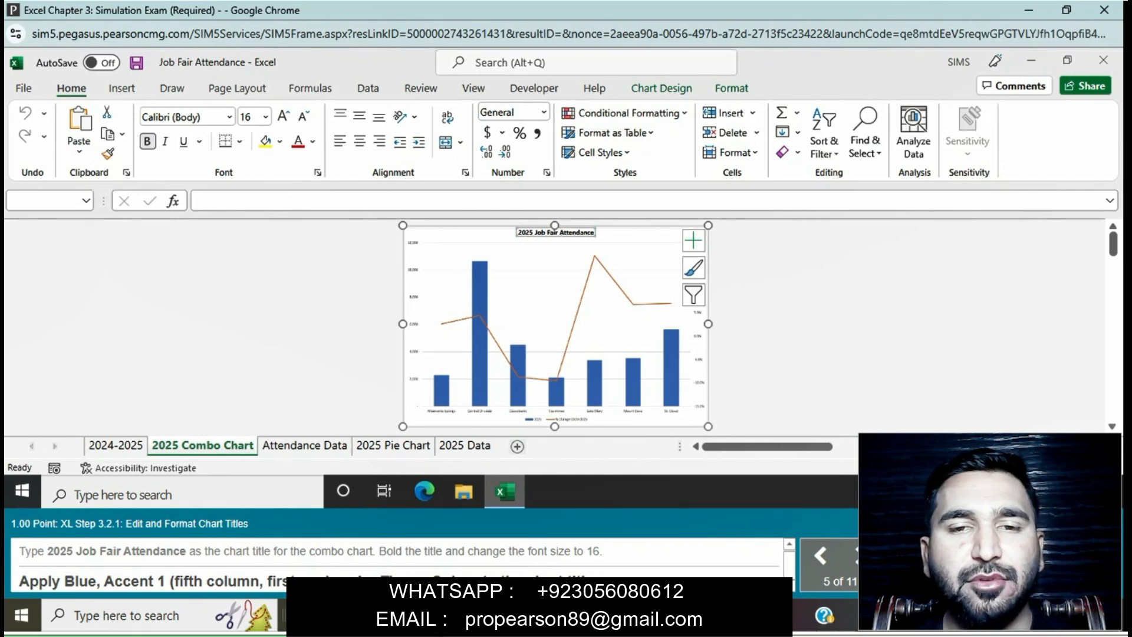
# Step: Apply the Blue, Accent 1 theme font color to the combo chart's title
pyautogui.moveTo(517, 233); pyautogui.dragTo(593, 233)
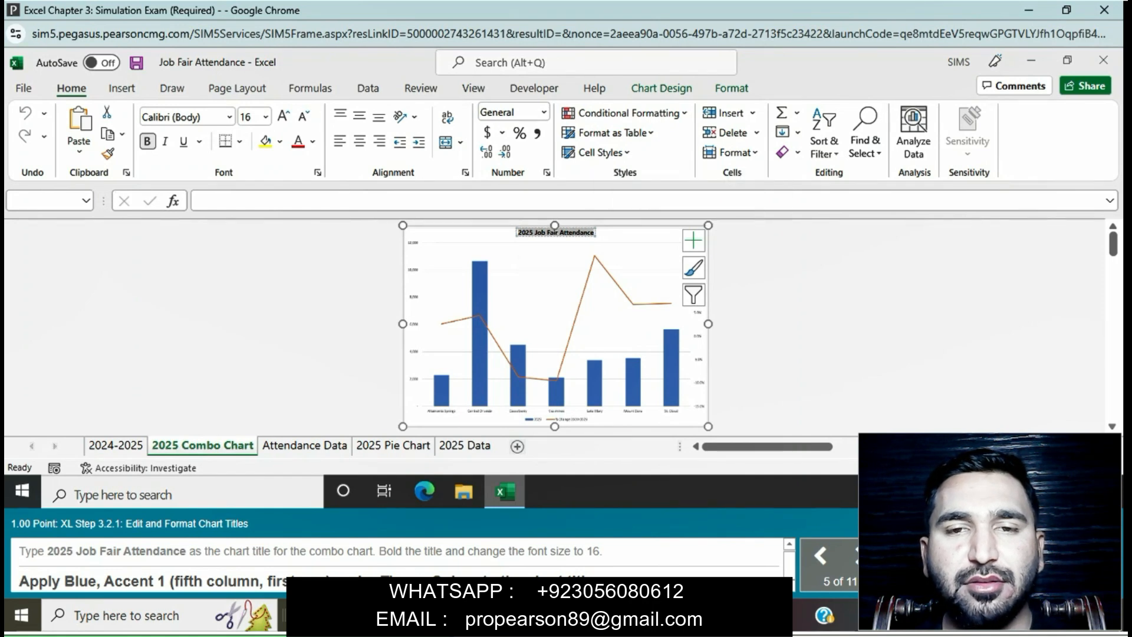
pyautogui.click(312, 141)
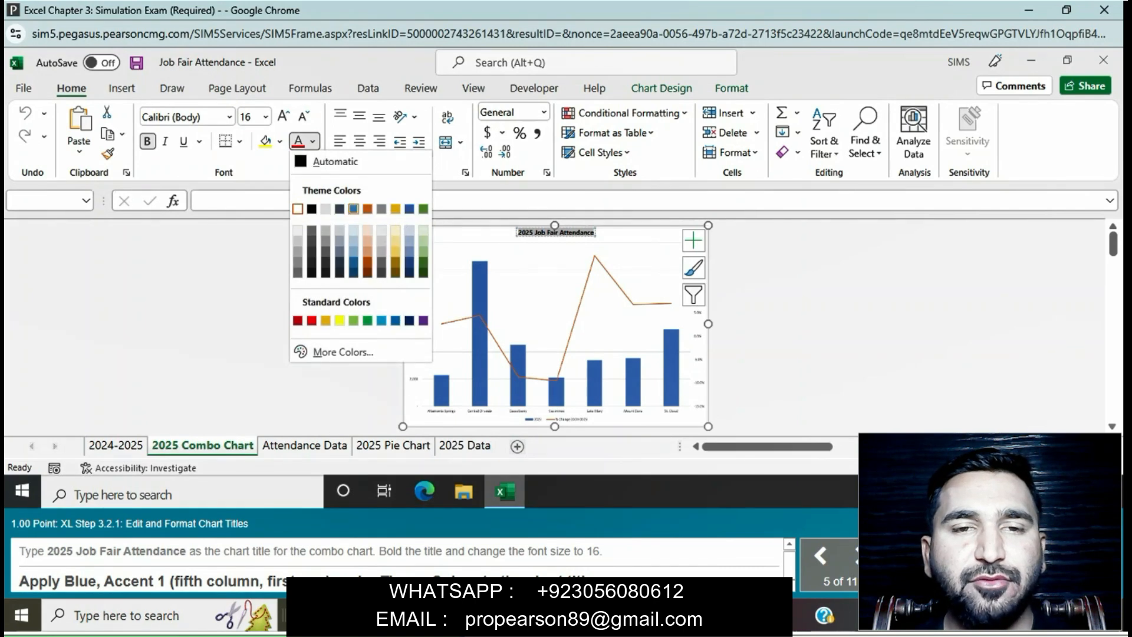
pyautogui.click(353, 209)
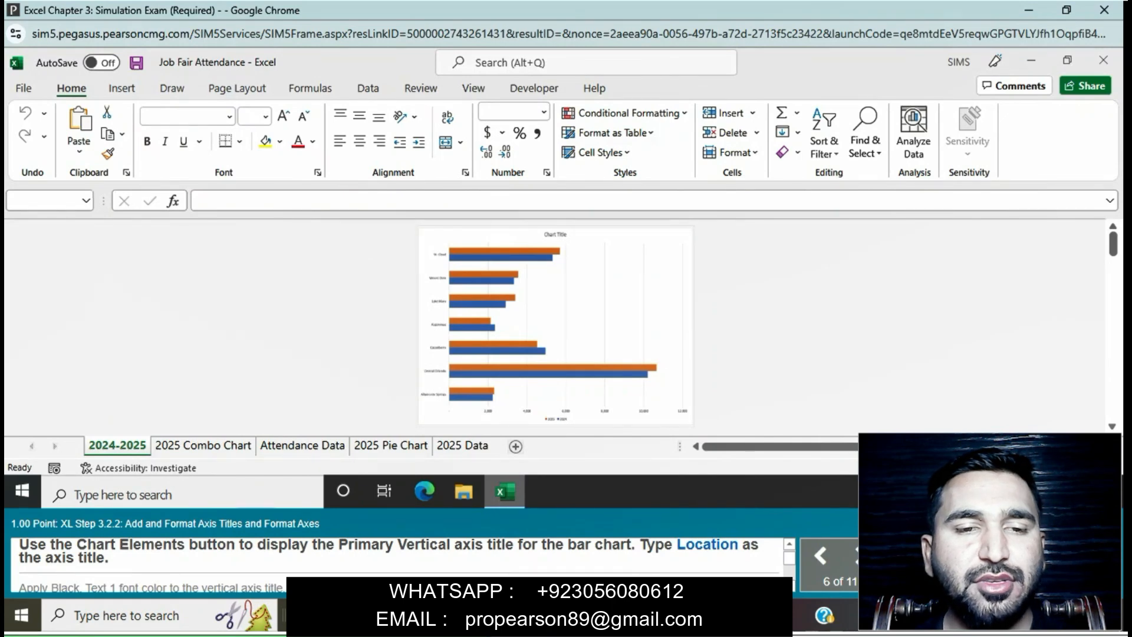
# Step: Display the Primary Vertical axis title on the bar chart of the 2024-2025 sheet
pyautogui.click(679, 241)
pyautogui.click(679, 241)
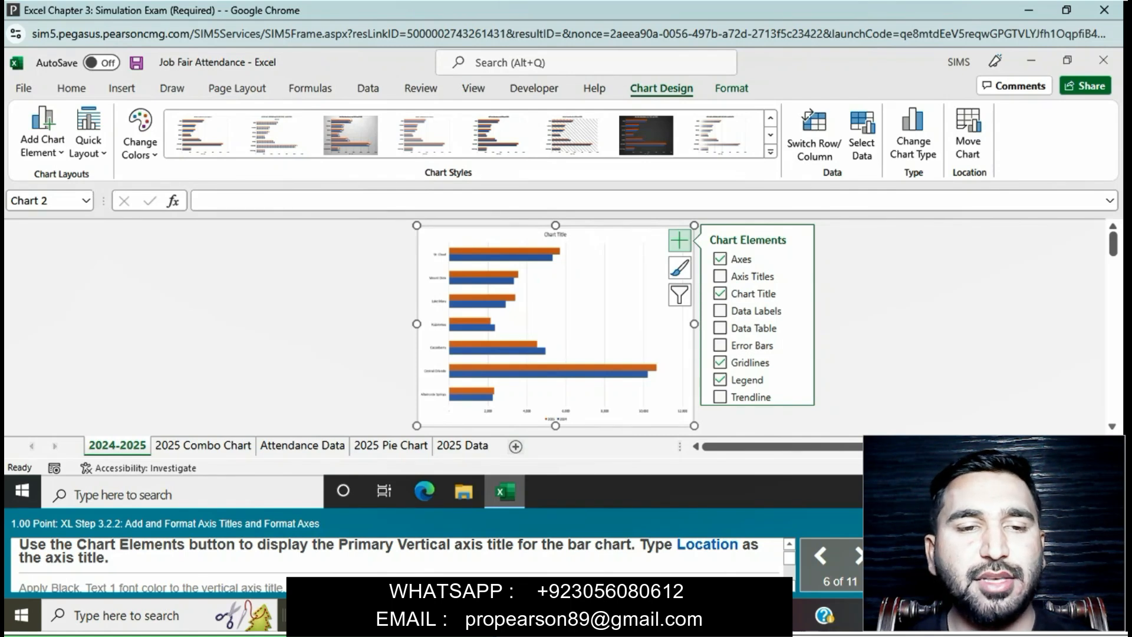
pyautogui.click(800, 277)
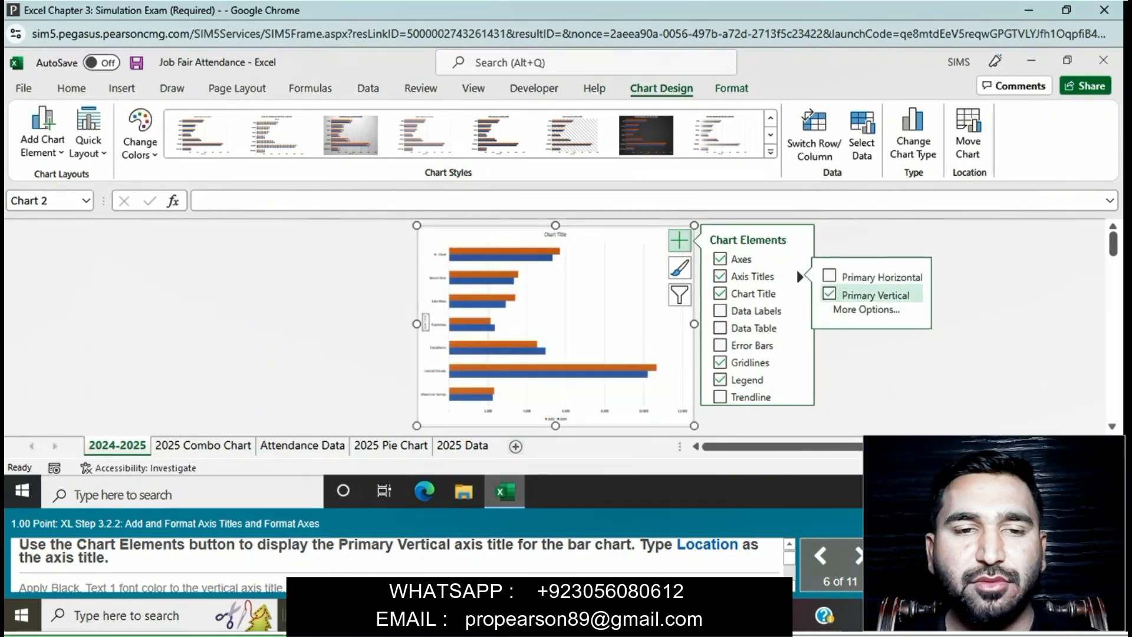
pyautogui.click(843, 295)
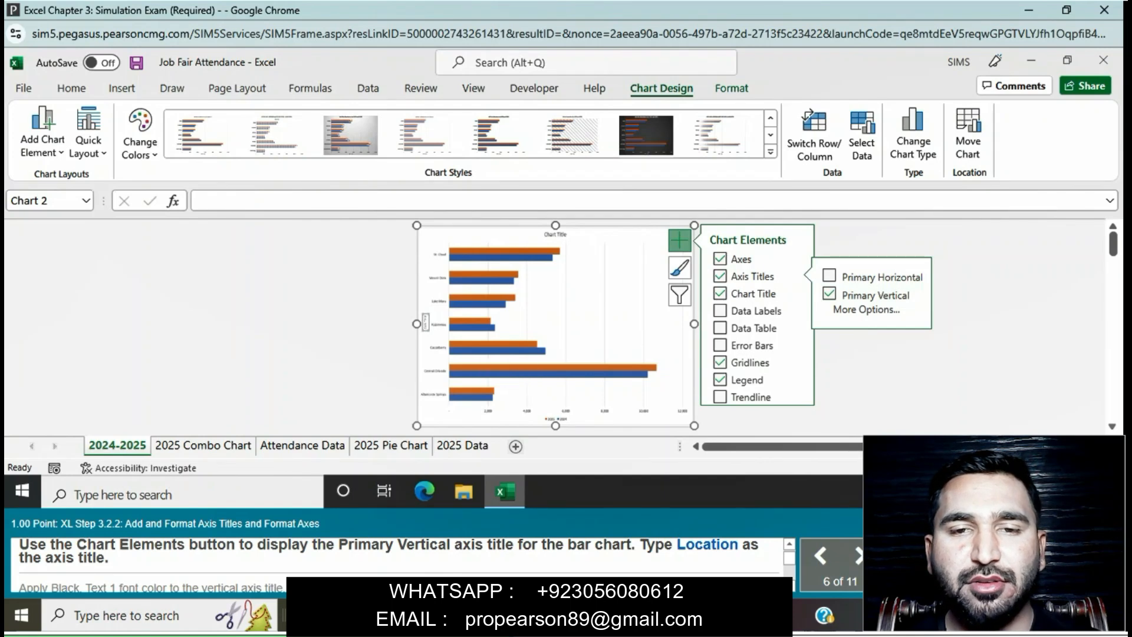
# Step: Replace the placeholder text of the bar chart's vertical axis title with Location
pyautogui.click(425, 324)
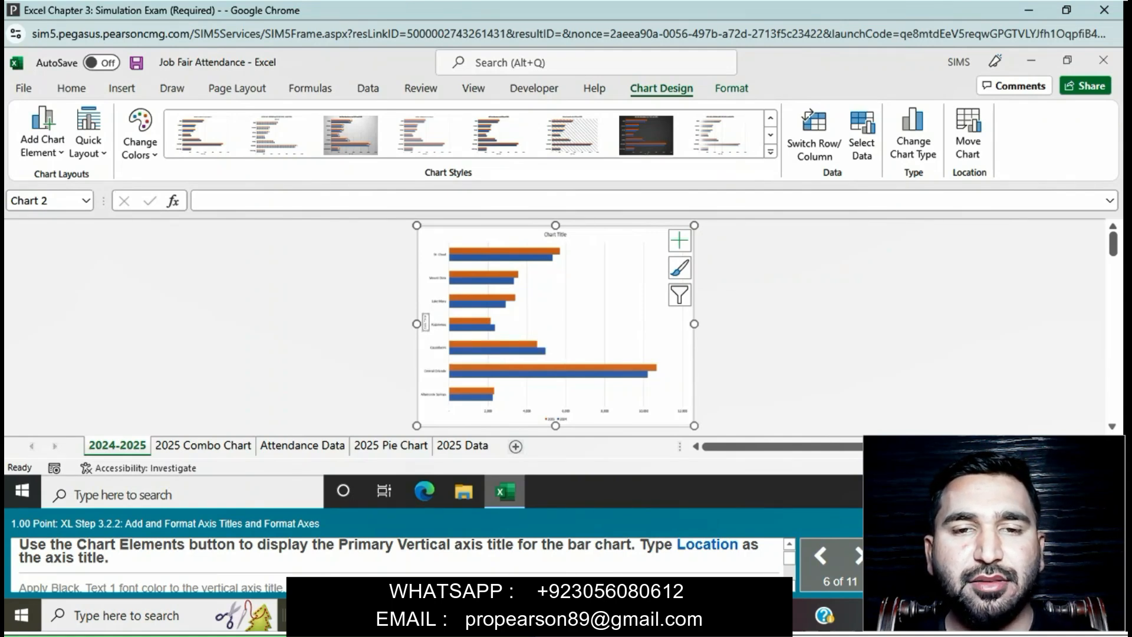
pyautogui.doubleClick(425, 323)
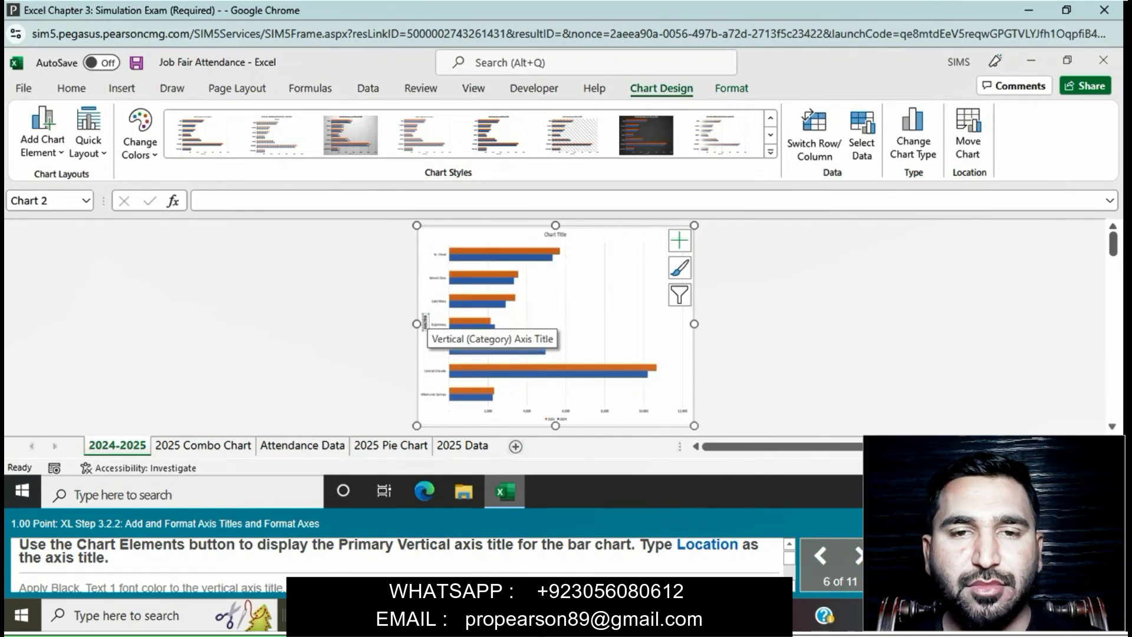
pyautogui.press('BackSpace')
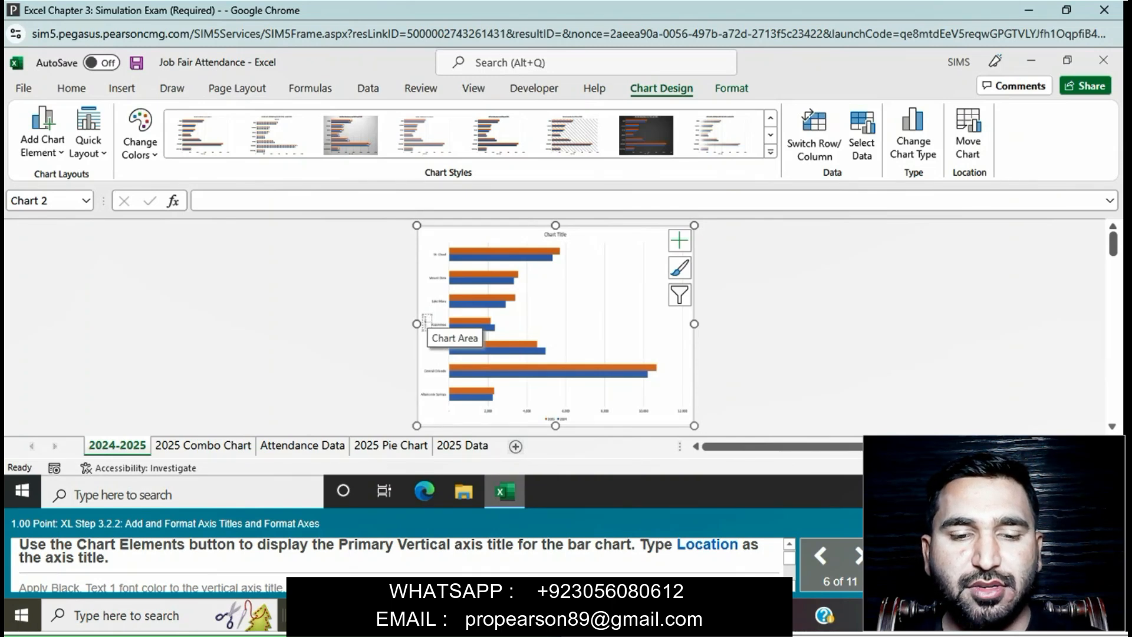
pyautogui.write('Location')
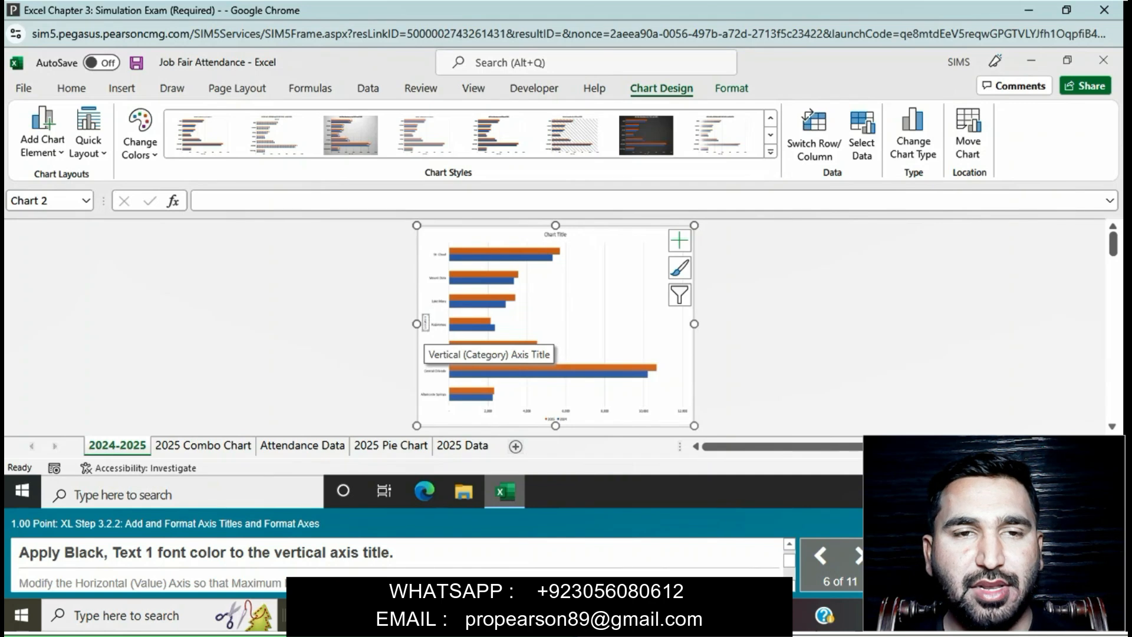
# Step: Apply the Black, Text 1 font color to the bar chart's vertical axis title
pyautogui.doubleClick(425, 325)
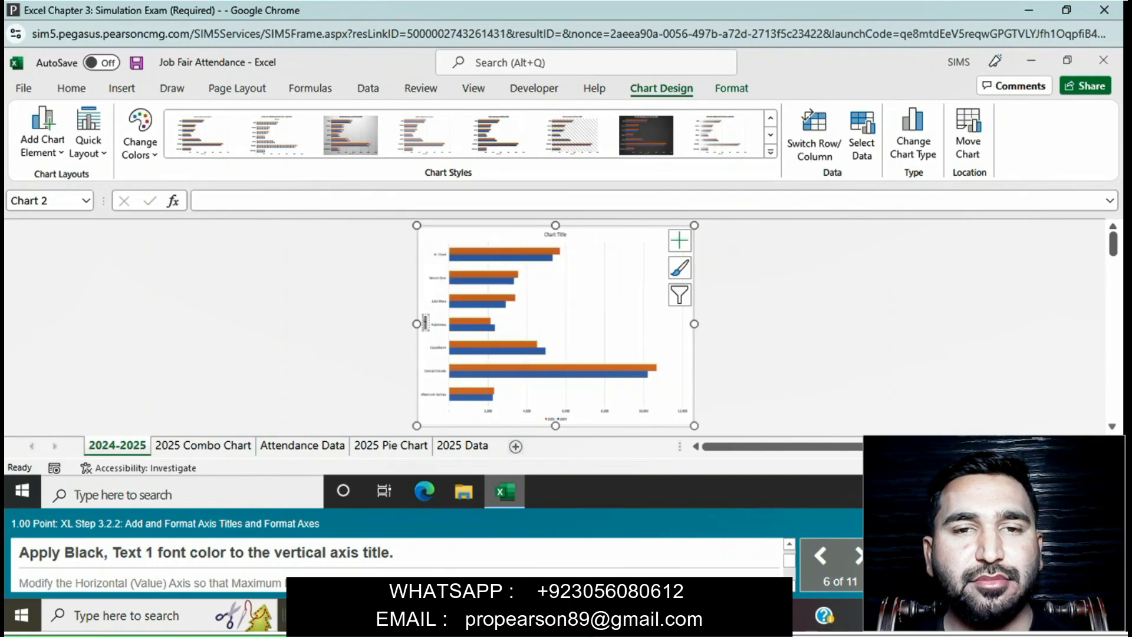
pyautogui.click(71, 88)
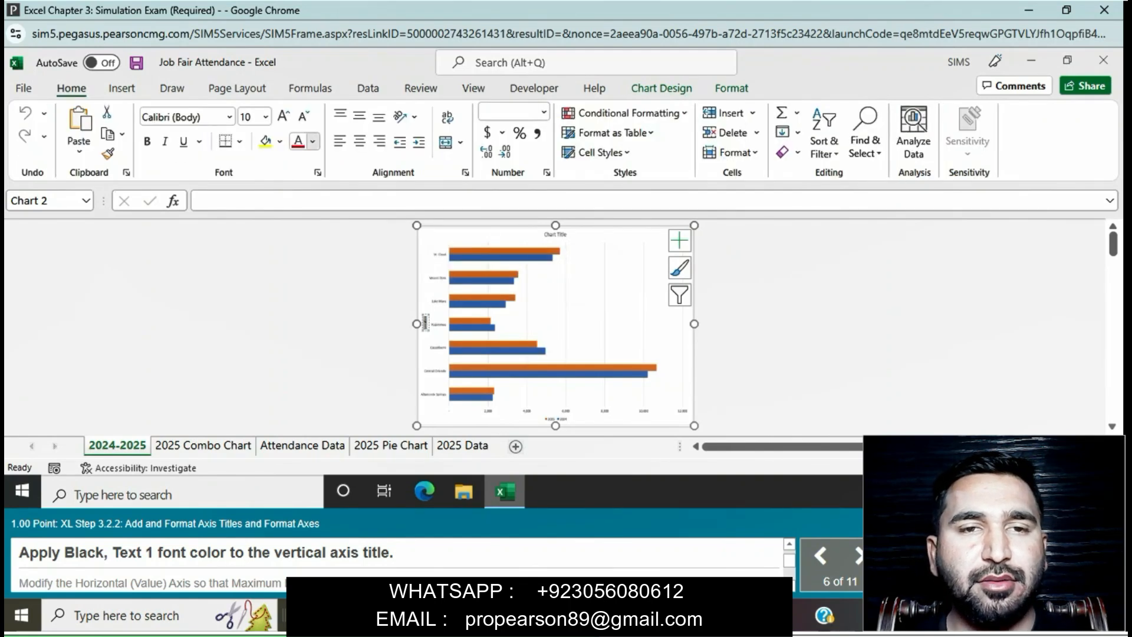
pyautogui.click(312, 140)
pyautogui.click(311, 209)
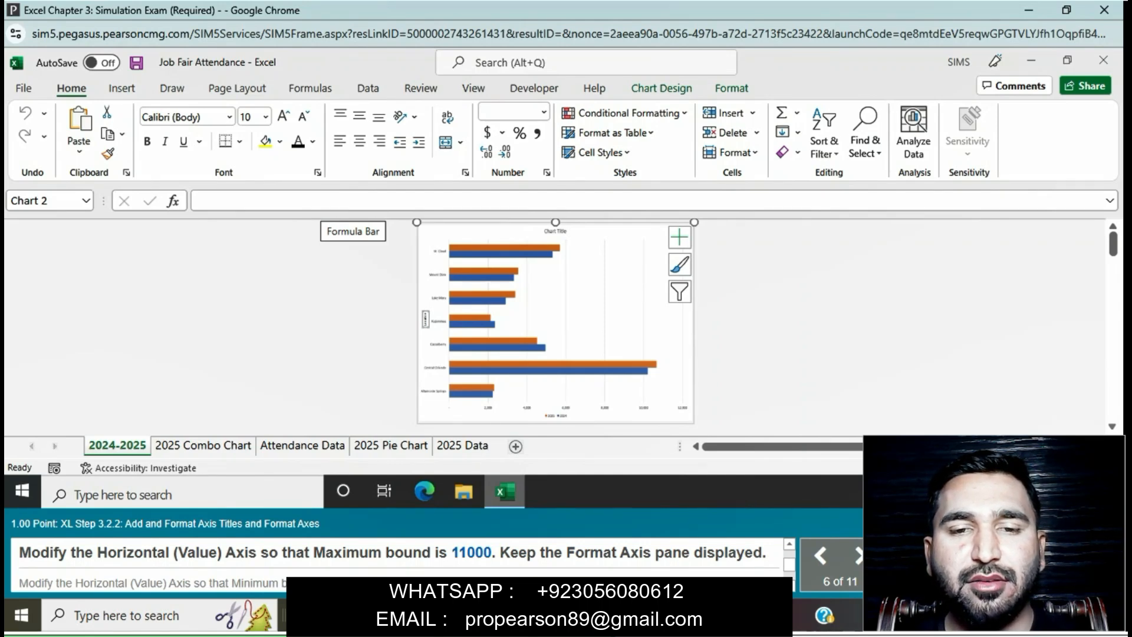
# Step: Set the Maximum bound of the bar chart's Horizontal (Value) Axis to 11000, keeping the axis formatting options open
pyautogui.click(504, 407)
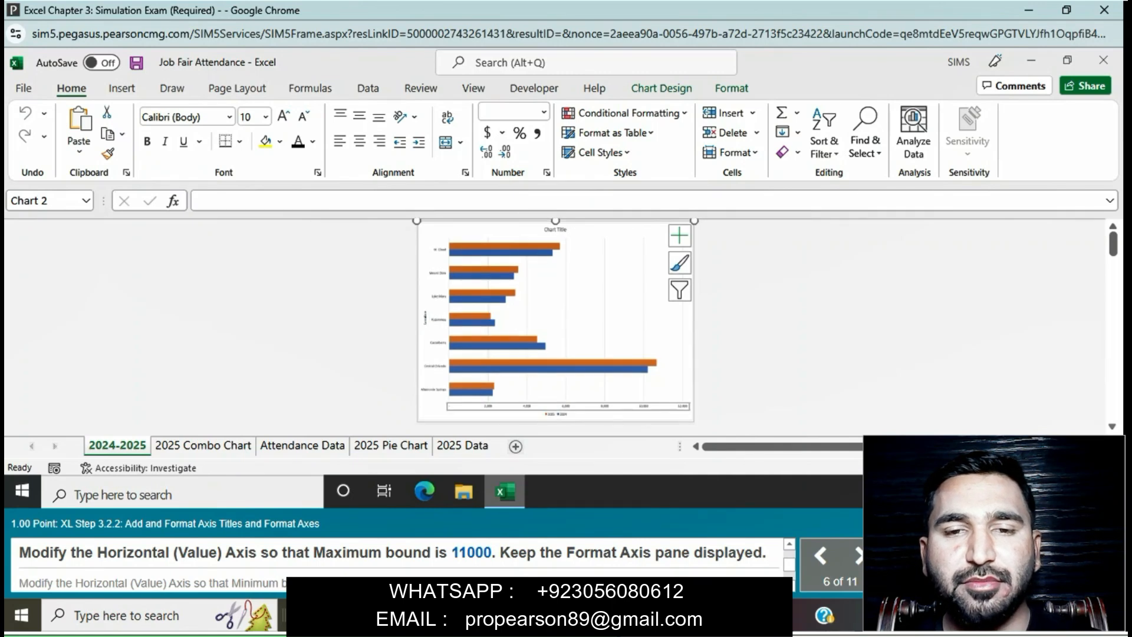
pyautogui.rightClick(539, 406)
pyautogui.click(566, 397)
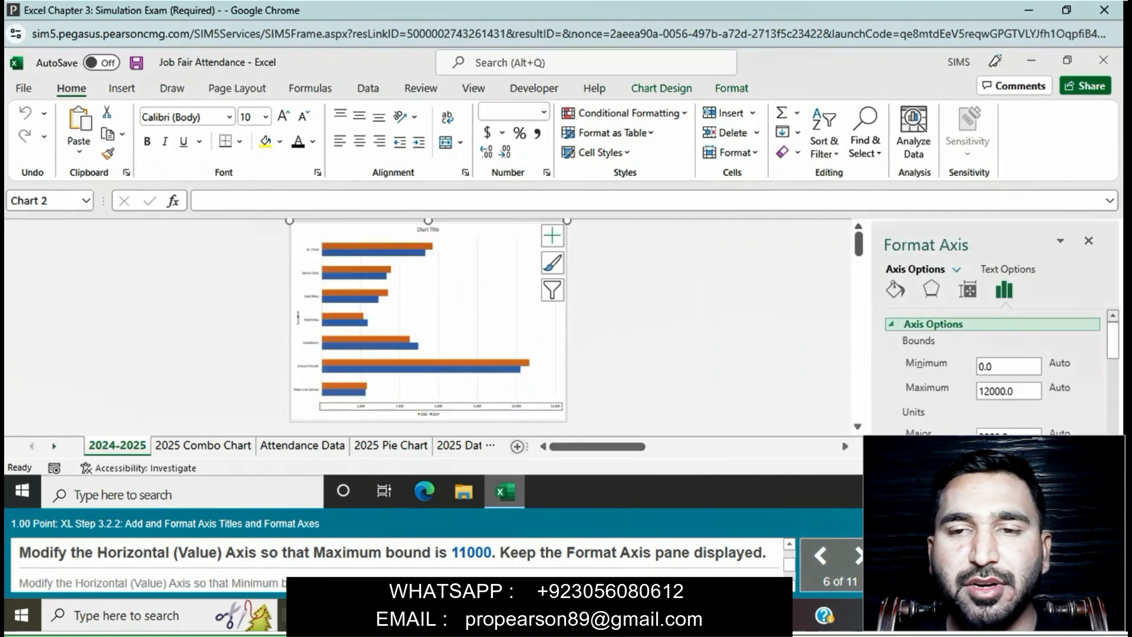
pyautogui.click(1016, 391)
pyautogui.press('BackSpace')
pyautogui.press('BackSpace')
pyautogui.press('BackSpace')
pyautogui.press('BackSpace')
pyautogui.press('BackSpace')
pyautogui.press('BackSpace')
pyautogui.press('BackSpace')
pyautogui.write('11000')
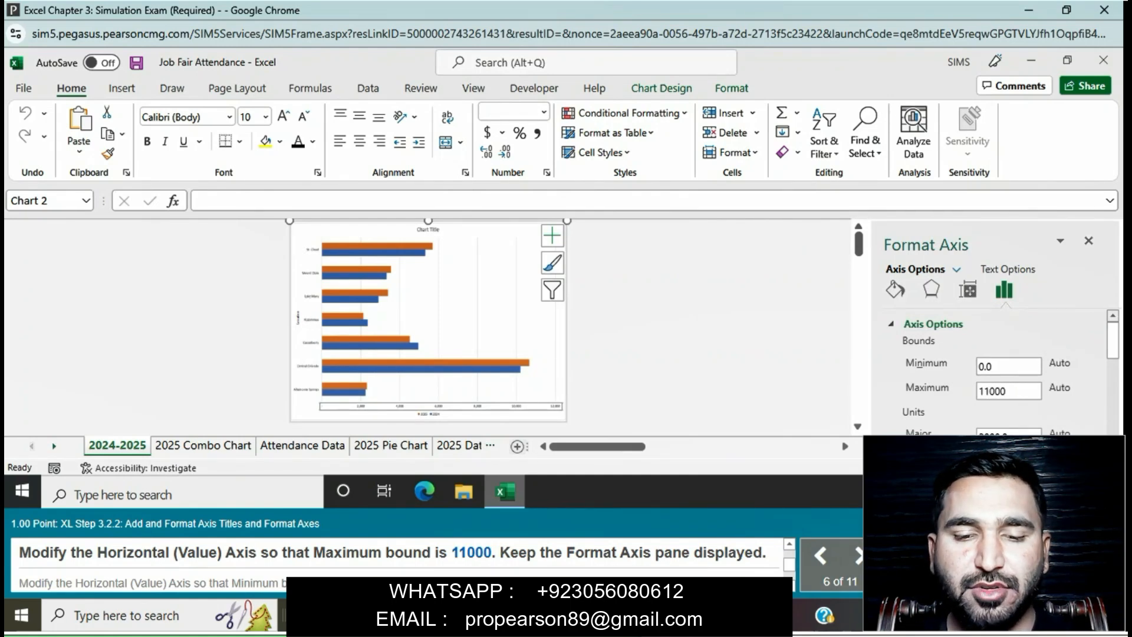
pyautogui.press('Return')
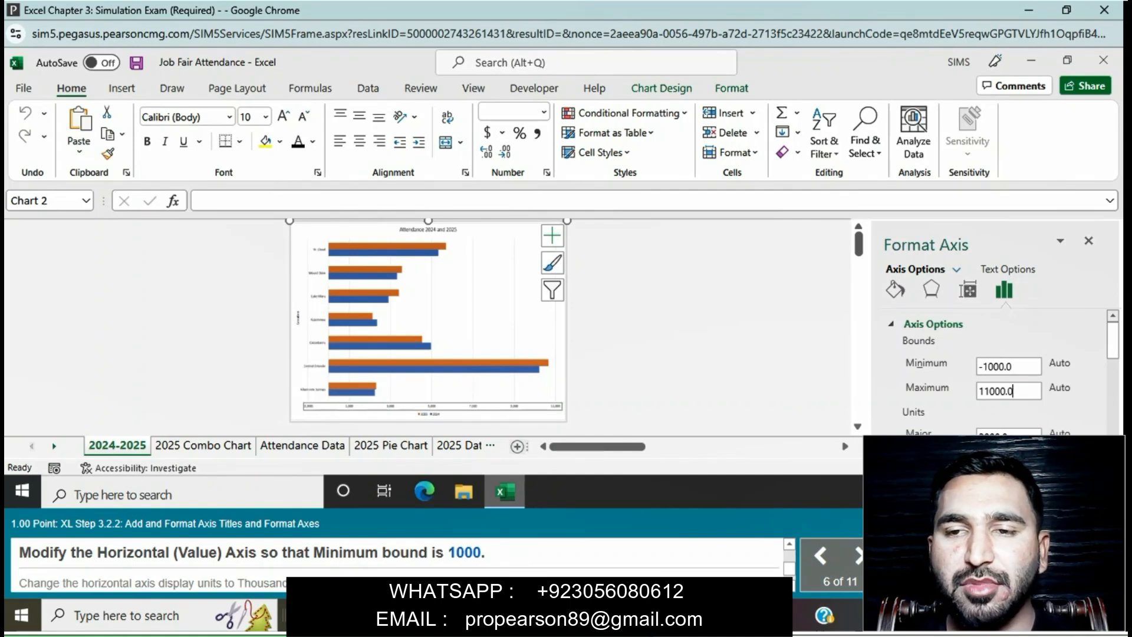
# Step: Set the Minimum bound of the bar chart's Horizontal (Value) Axis to 1000
pyautogui.click(1013, 366)
pyautogui.press('BackSpace')
pyautogui.press('BackSpace')
pyautogui.press('BackSpace')
pyautogui.press('BackSpace')
pyautogui.press('BackSpace')
pyautogui.press('BackSpace')
pyautogui.press('BackSpace')
pyautogui.write('1000')
pyautogui.press('Return')
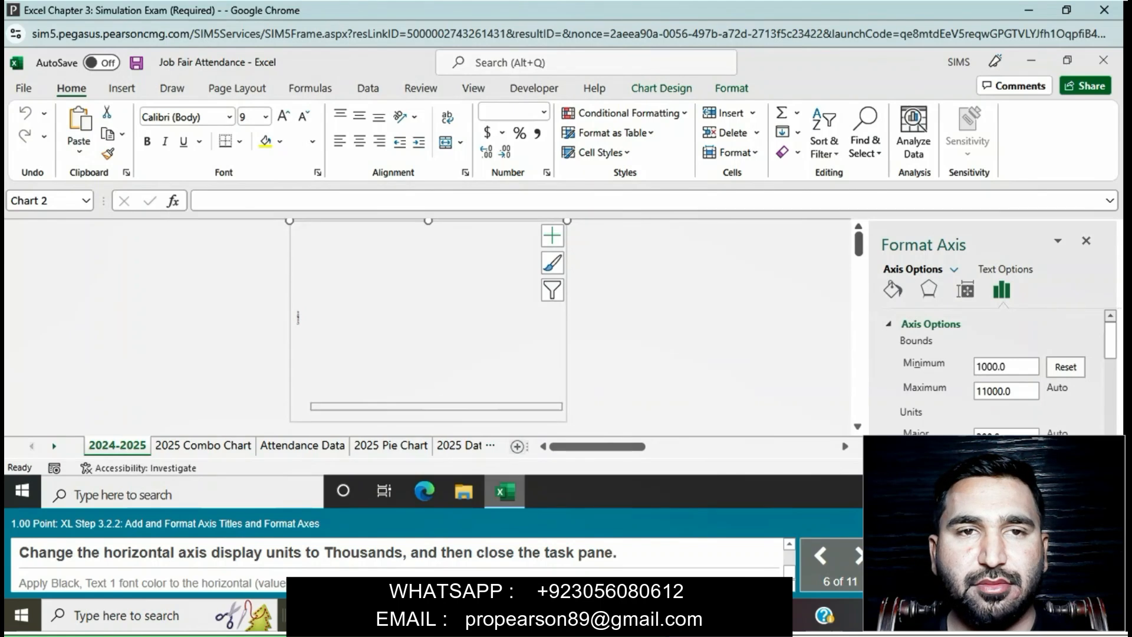
# Step: Change the horizontal axis display units to Thousands, close the axis formatting options, and apply Black, Text 1 font color to the axis
pyautogui.scroll(-2, 990, 371)
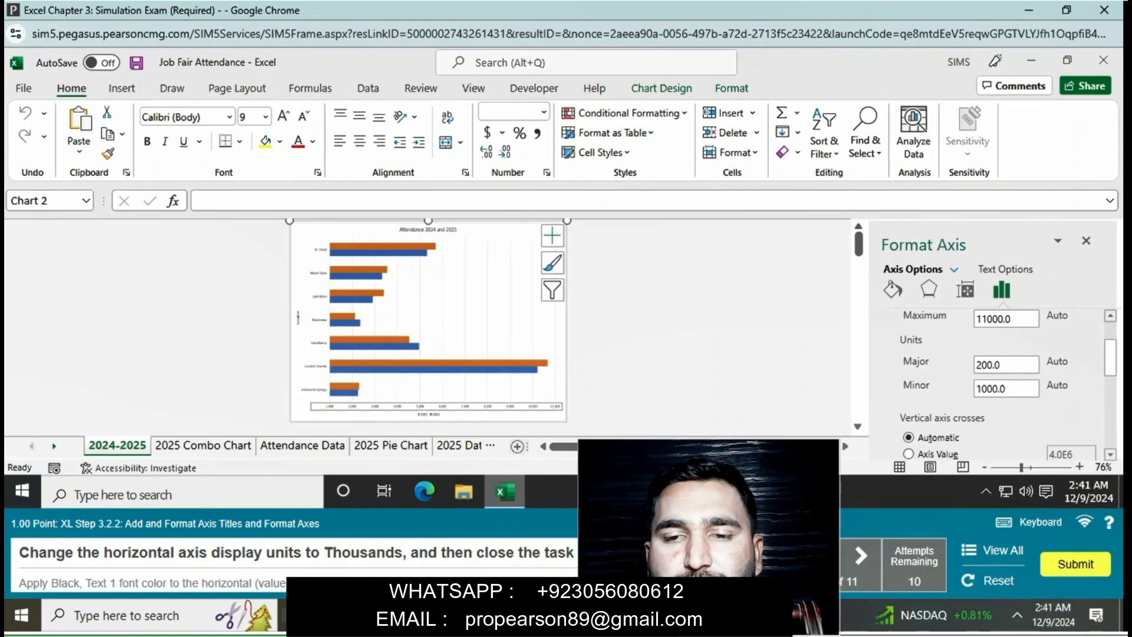
pyautogui.scroll(-3, 991, 383)
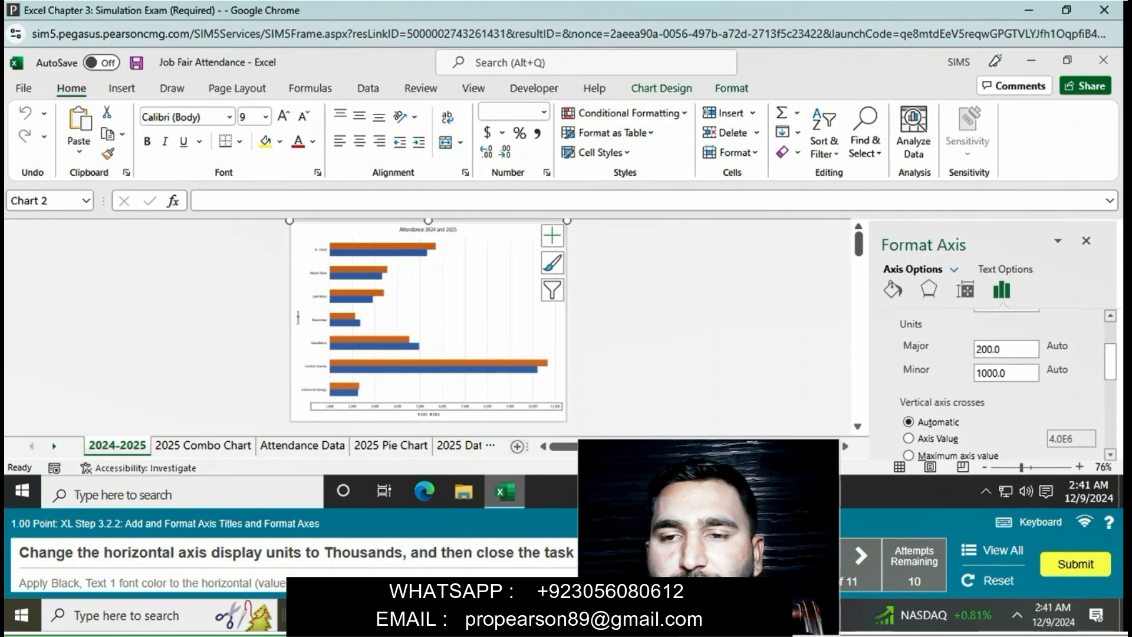
pyautogui.click(1079, 391)
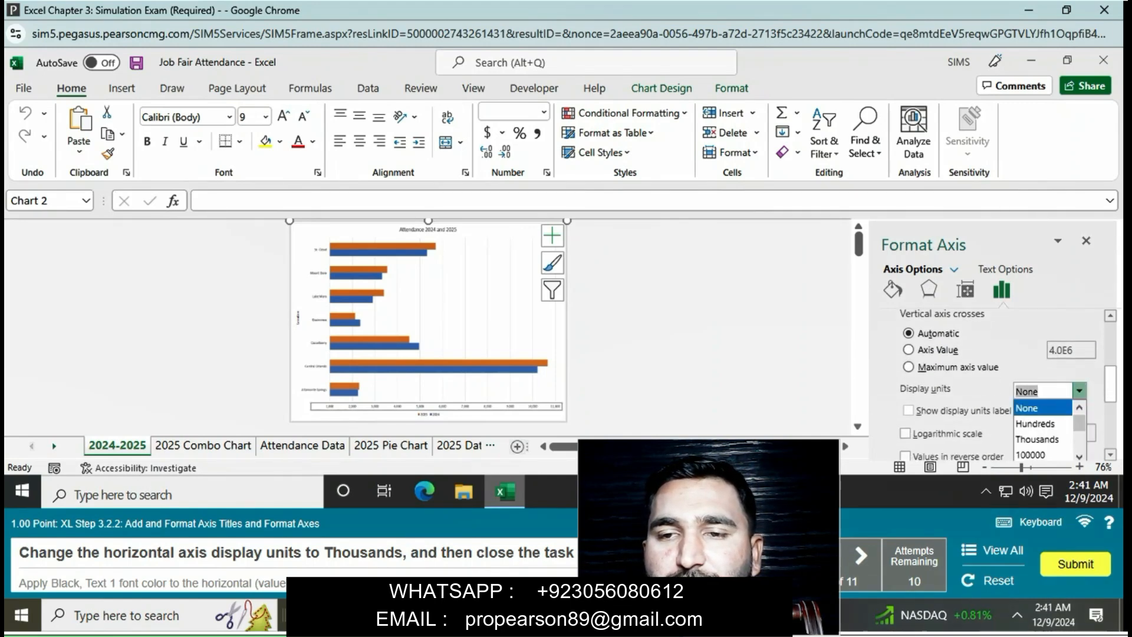
pyautogui.click(1041, 438)
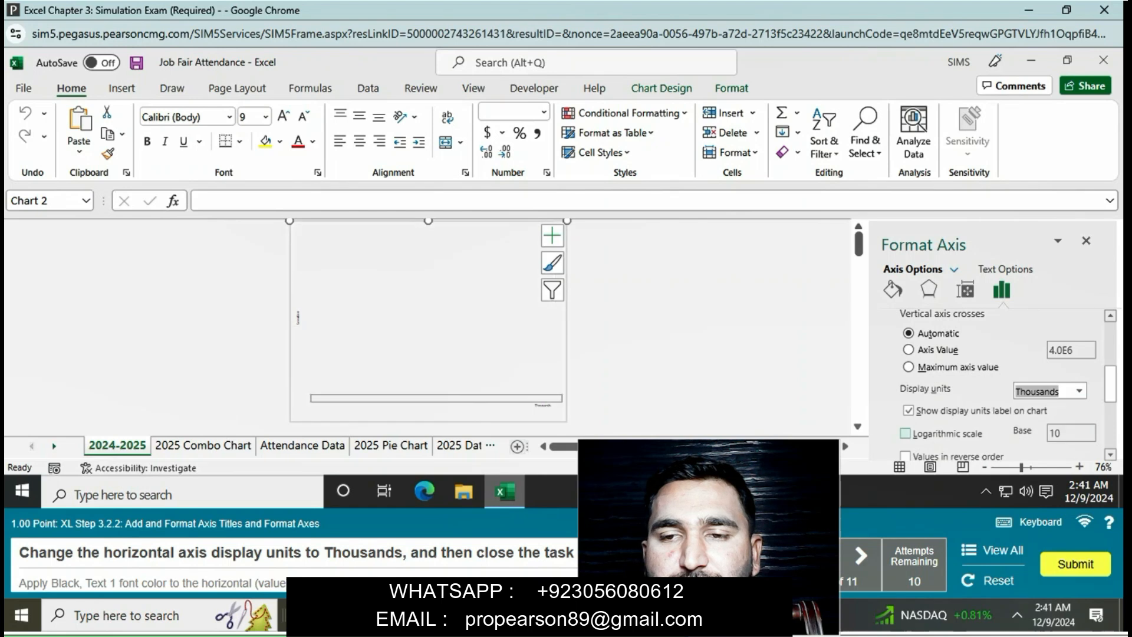
pyautogui.click(1086, 240)
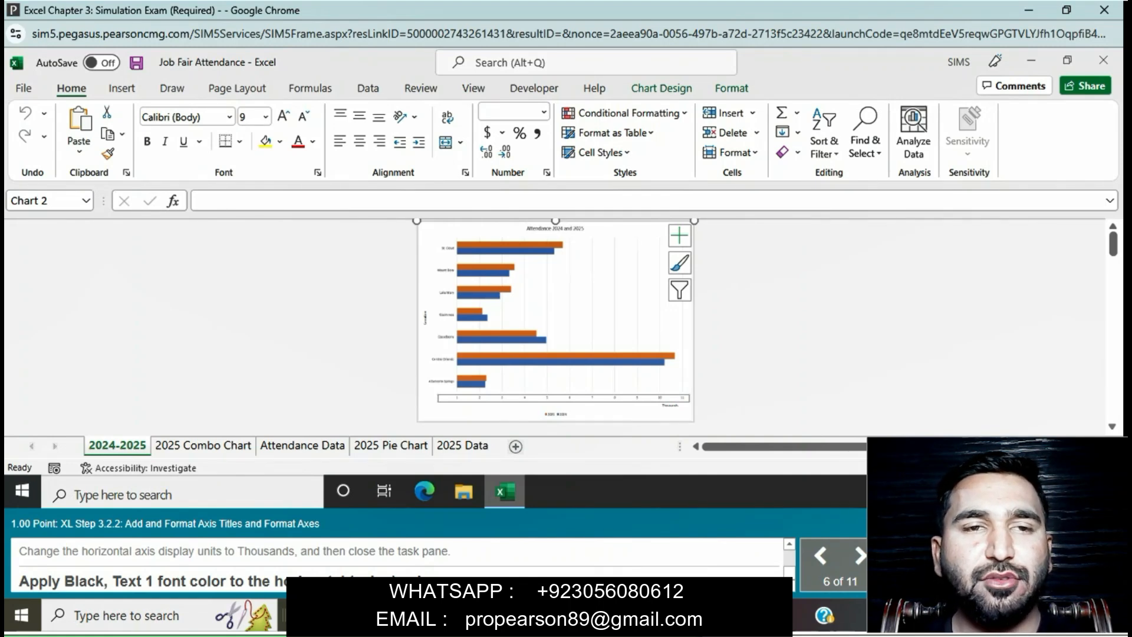
pyautogui.click(313, 142)
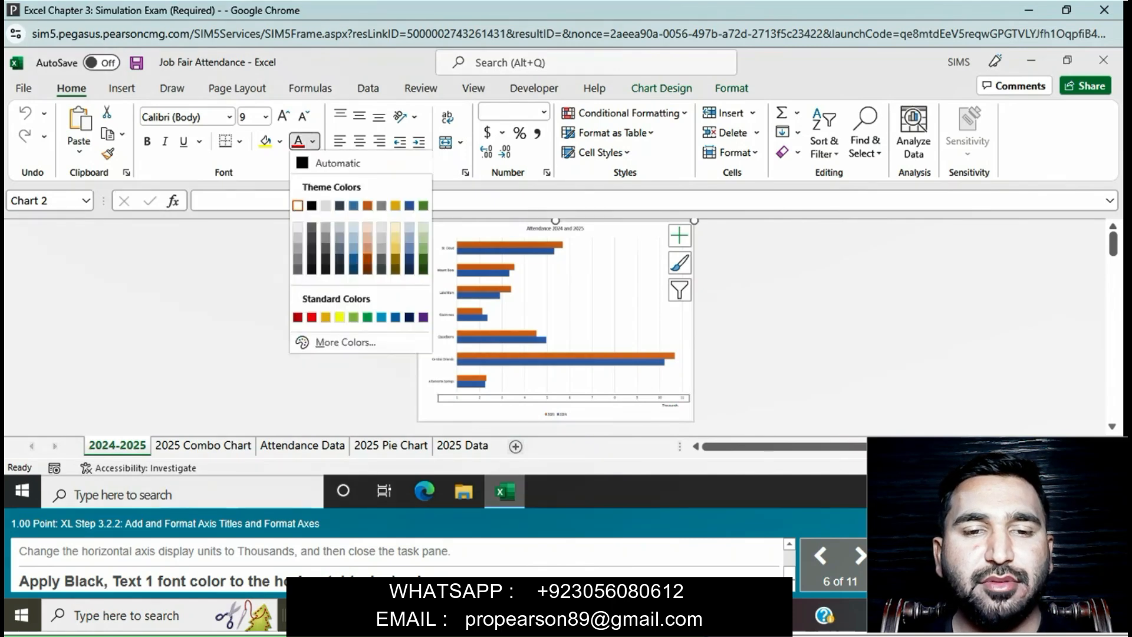
pyautogui.click(311, 205)
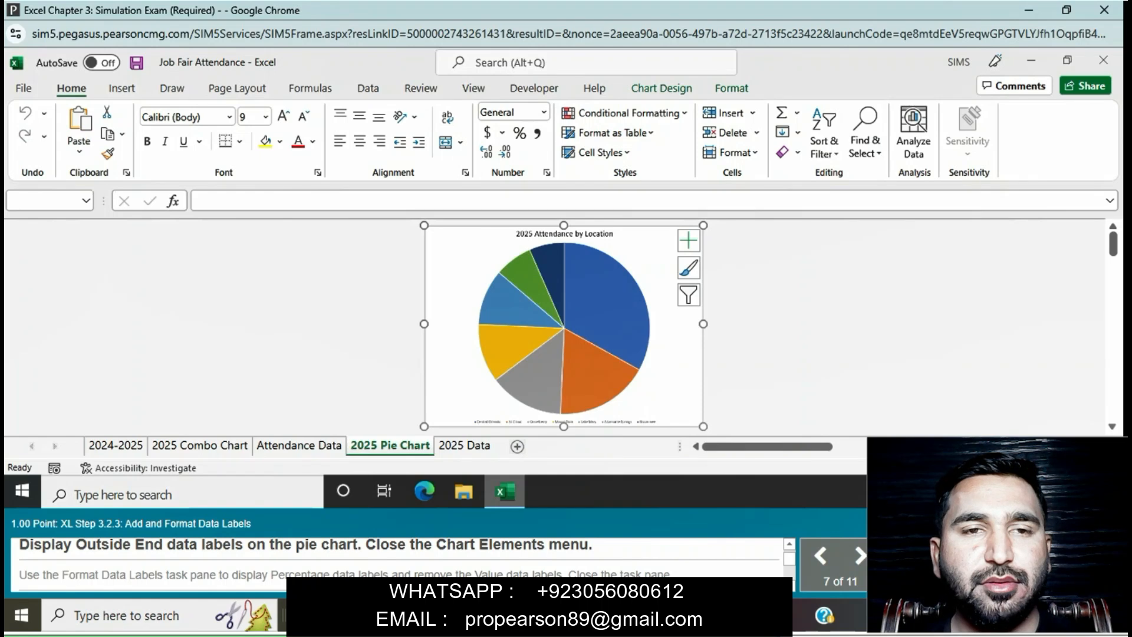
# Step: Add Outside End data labels to the pie chart on the 2025 Pie Chart sheet and close the chart element options
pyautogui.click(688, 240)
pyautogui.click(810, 277)
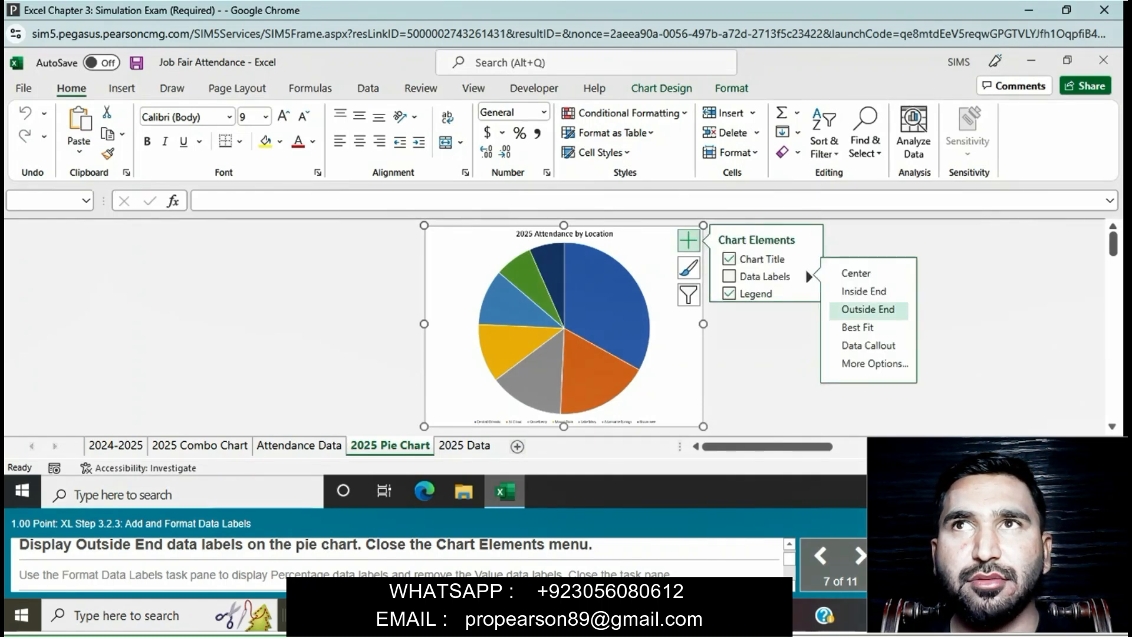
pyautogui.click(867, 309)
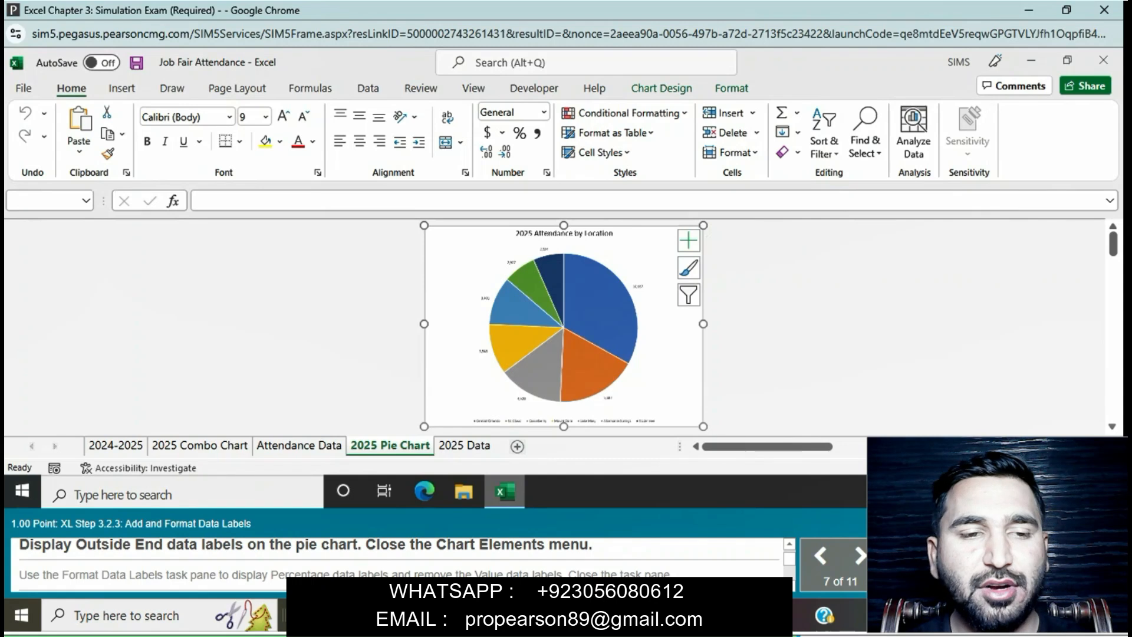
pyautogui.press('Escape')
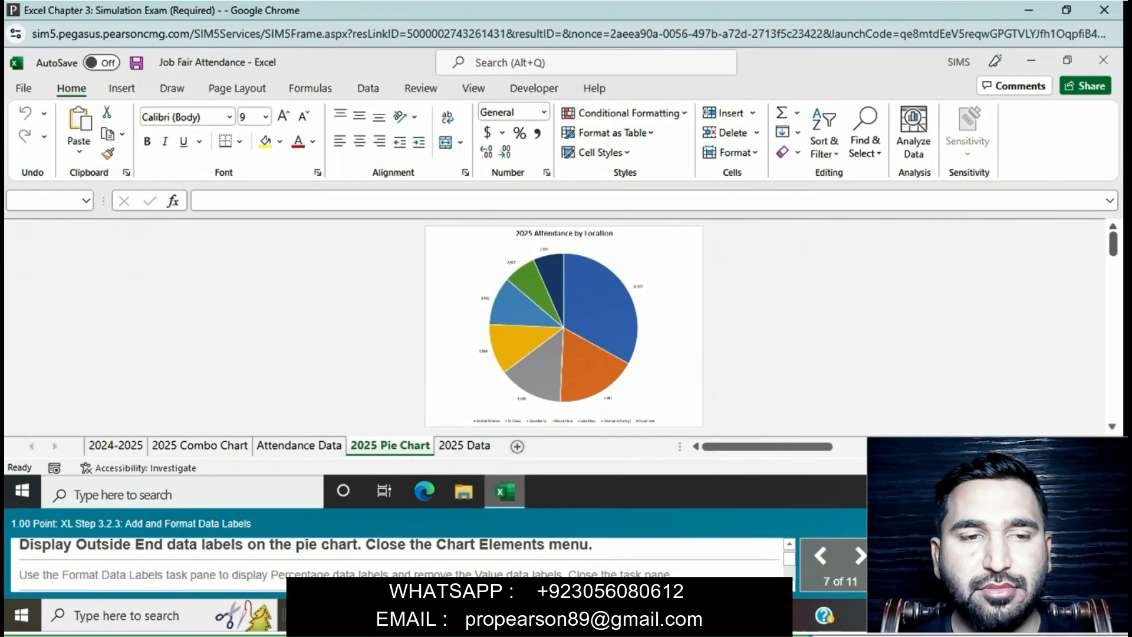
pyautogui.click(638, 287)
pyautogui.click(688, 240)
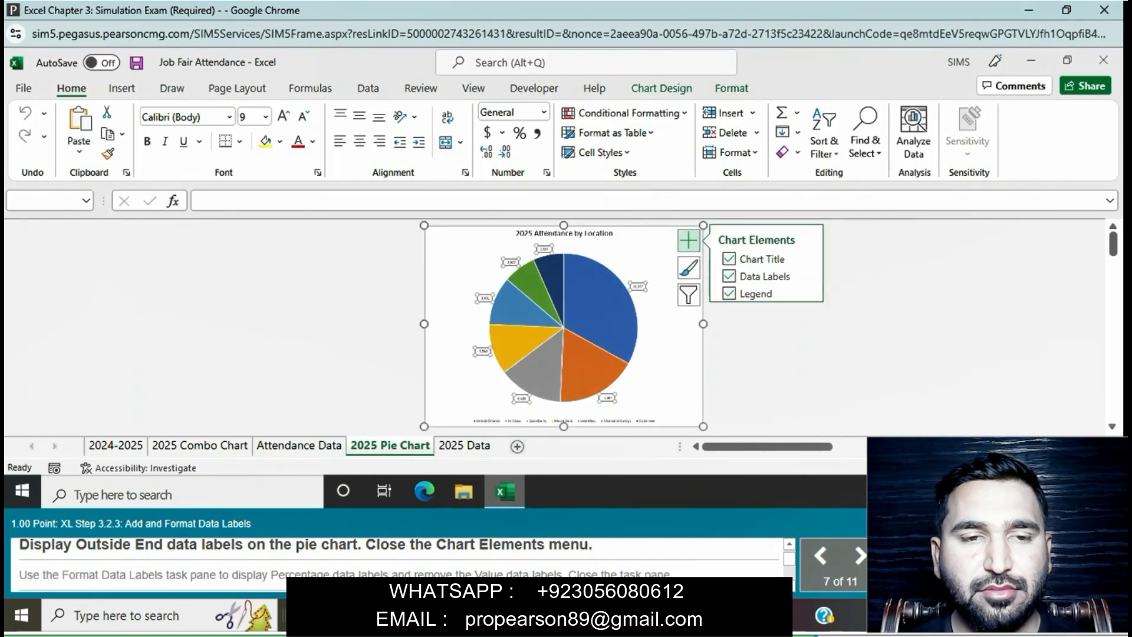
pyautogui.click(688, 240)
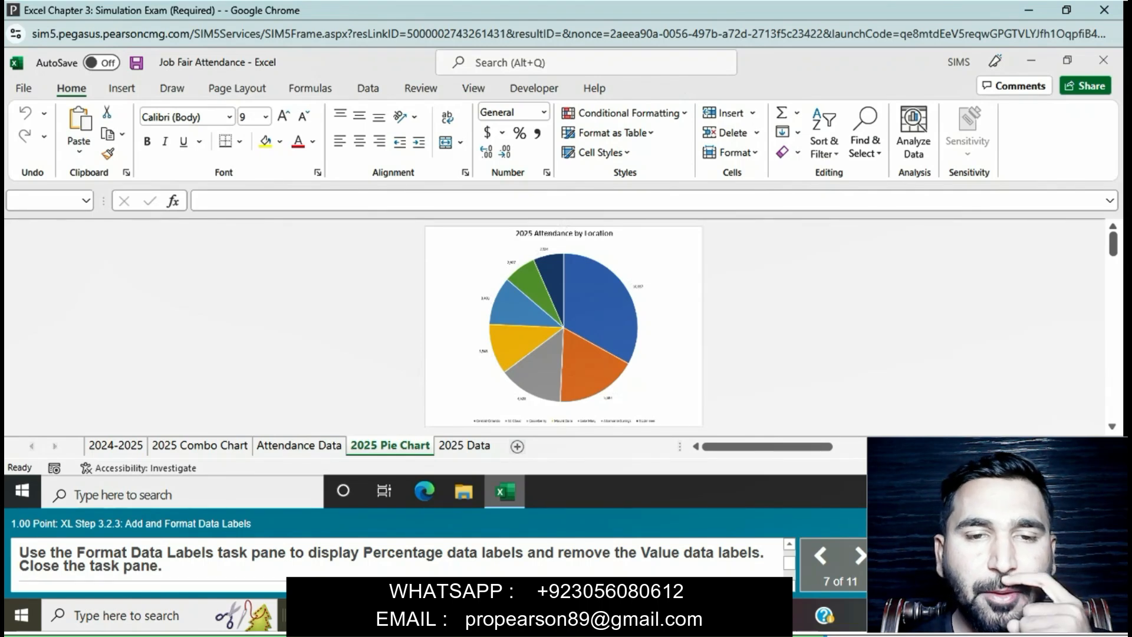
# Step: Format the pie chart's data labels to show Percentage instead of Value, and close the label formatting options
pyautogui.click(481, 351)
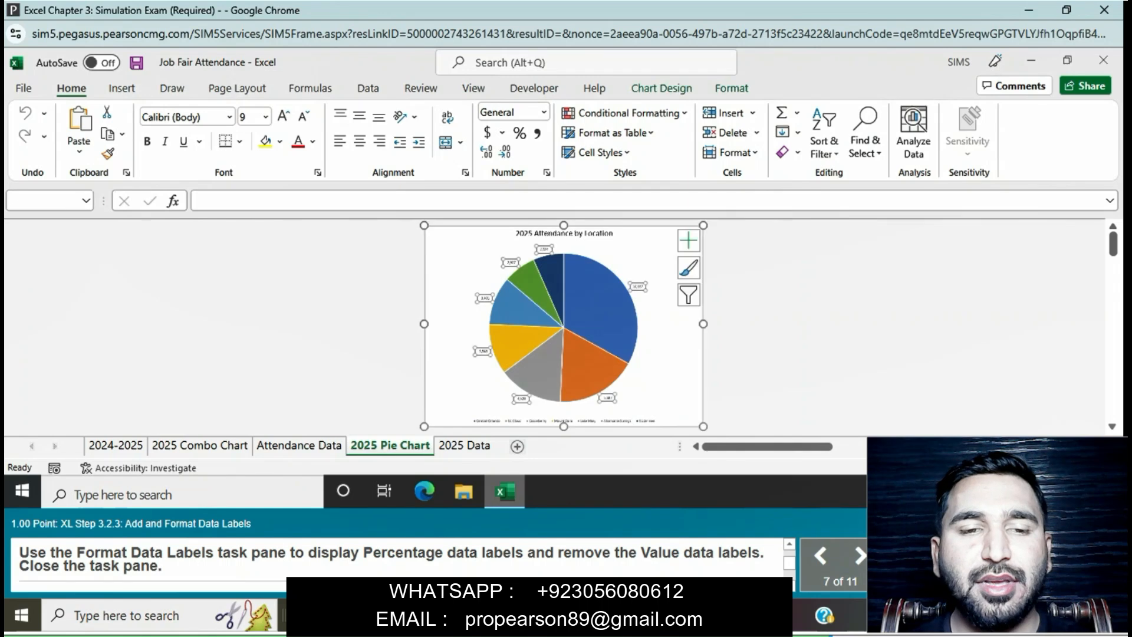
pyautogui.rightClick(481, 350)
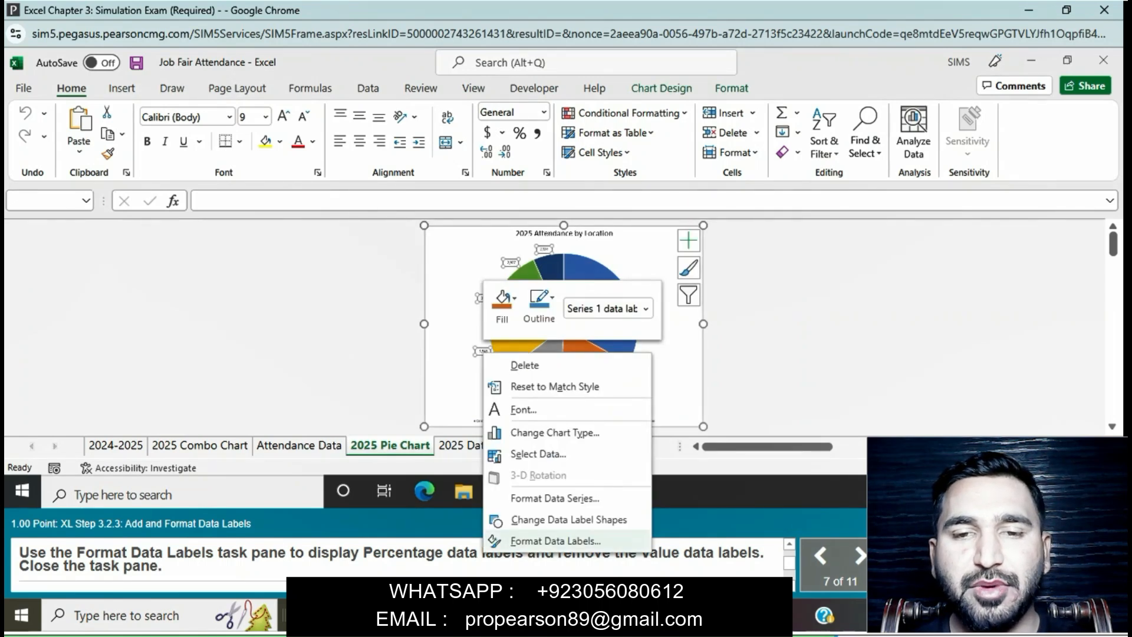
pyautogui.click(554, 541)
pyautogui.click(916, 431)
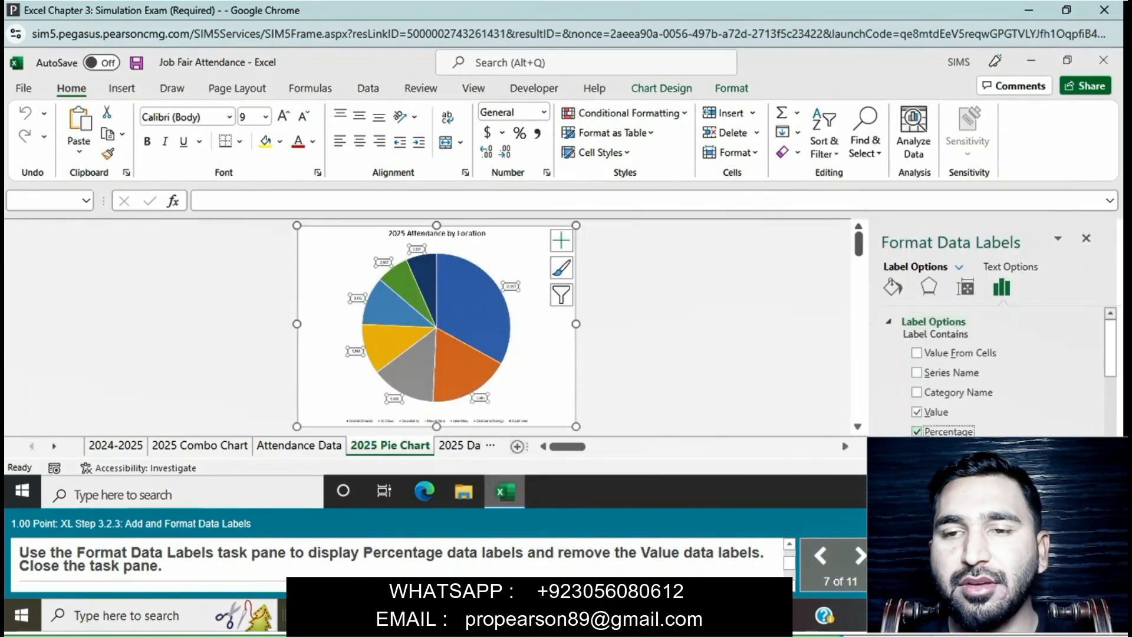
pyautogui.click(917, 411)
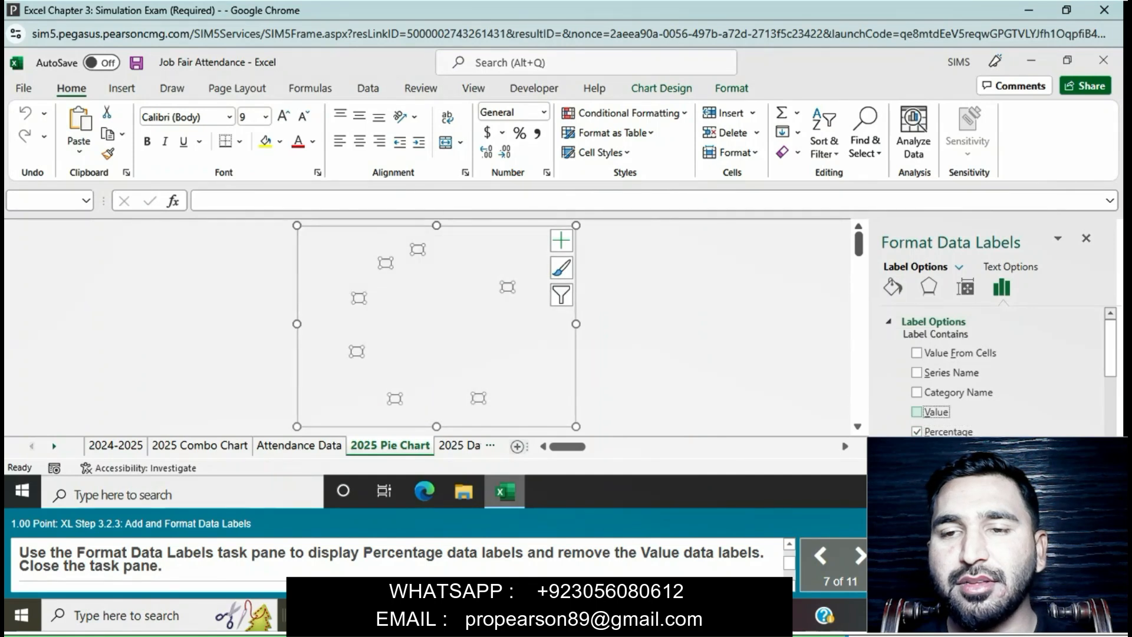
pyautogui.click(1086, 238)
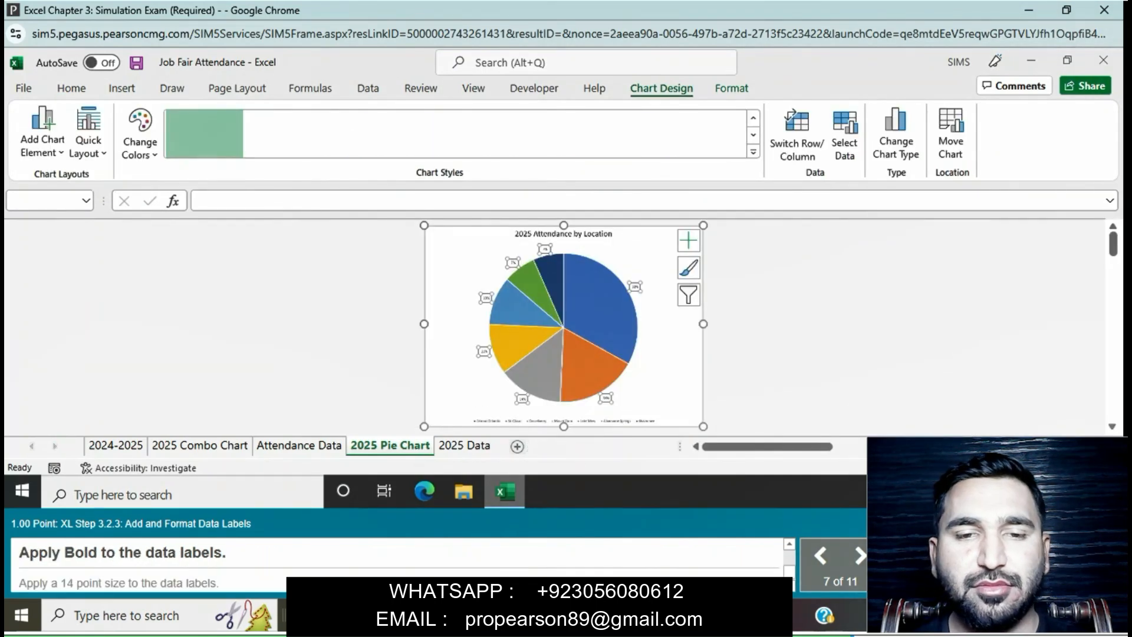
# Step: Apply Bold and a 14 point font size to the pie chart's data labels
pyautogui.click(71, 88)
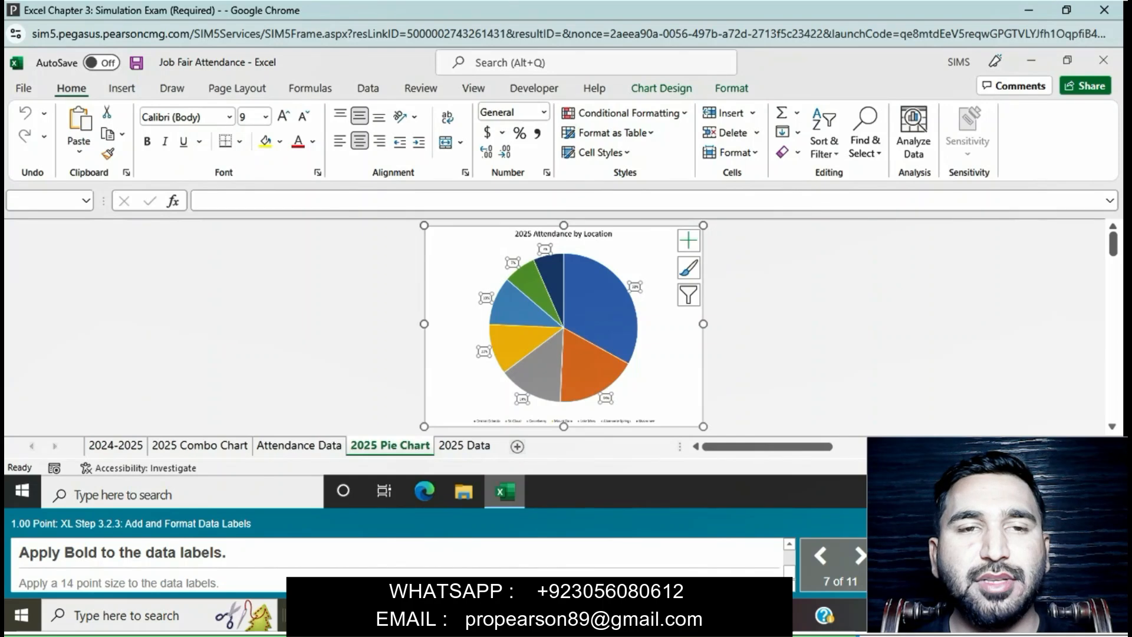
pyautogui.hotkey('ctrl', 'b')
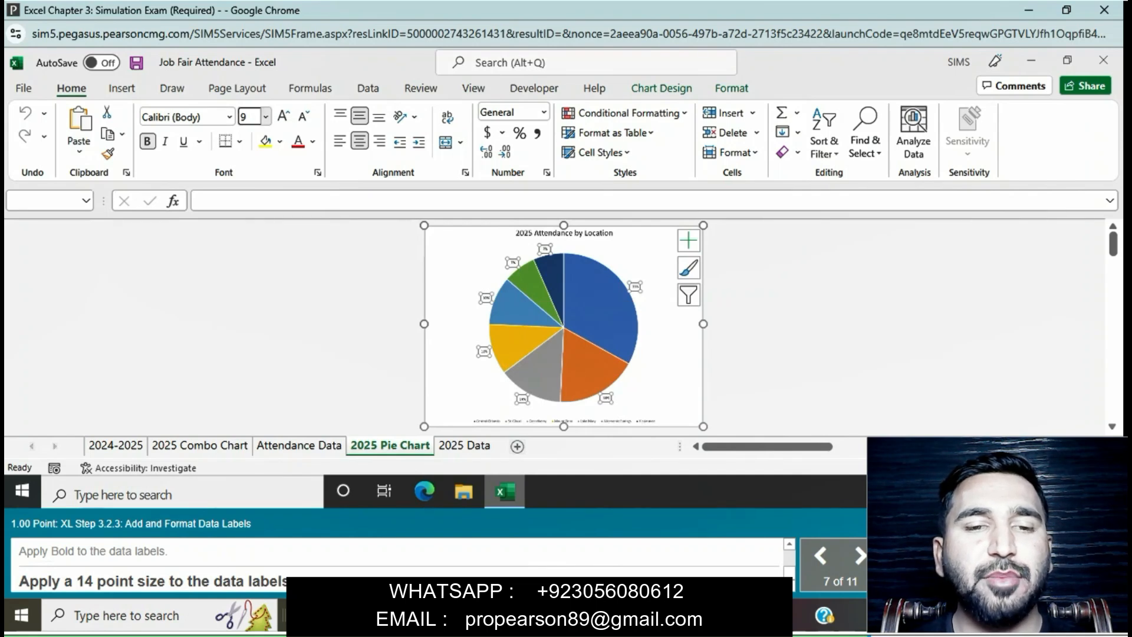
pyautogui.click(266, 116)
pyautogui.click(251, 235)
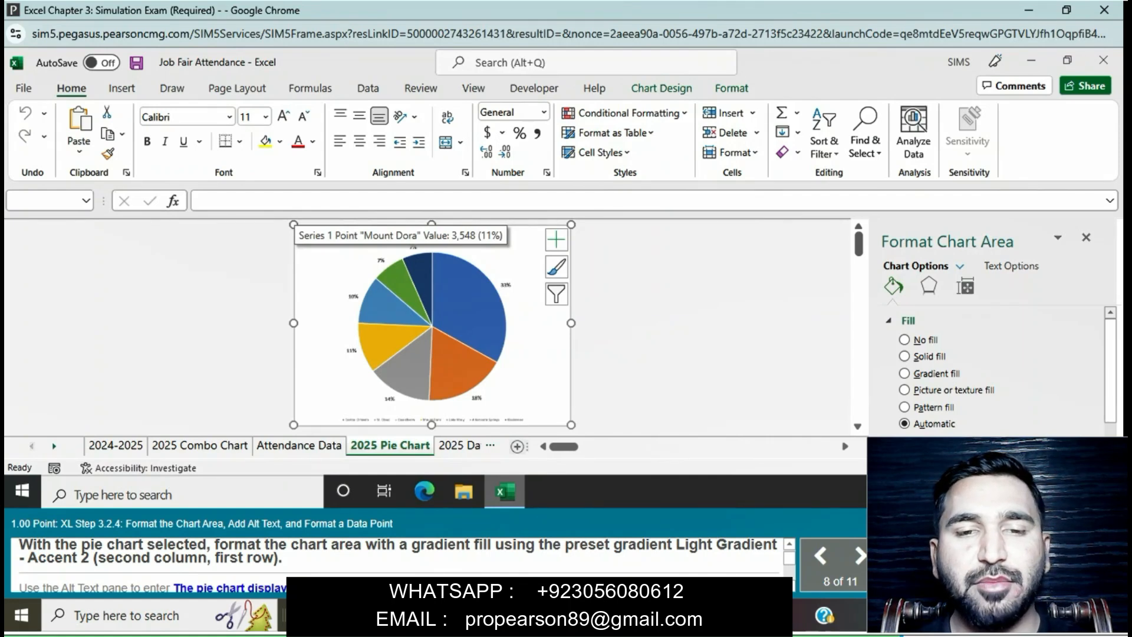
pyautogui.click(531, 391)
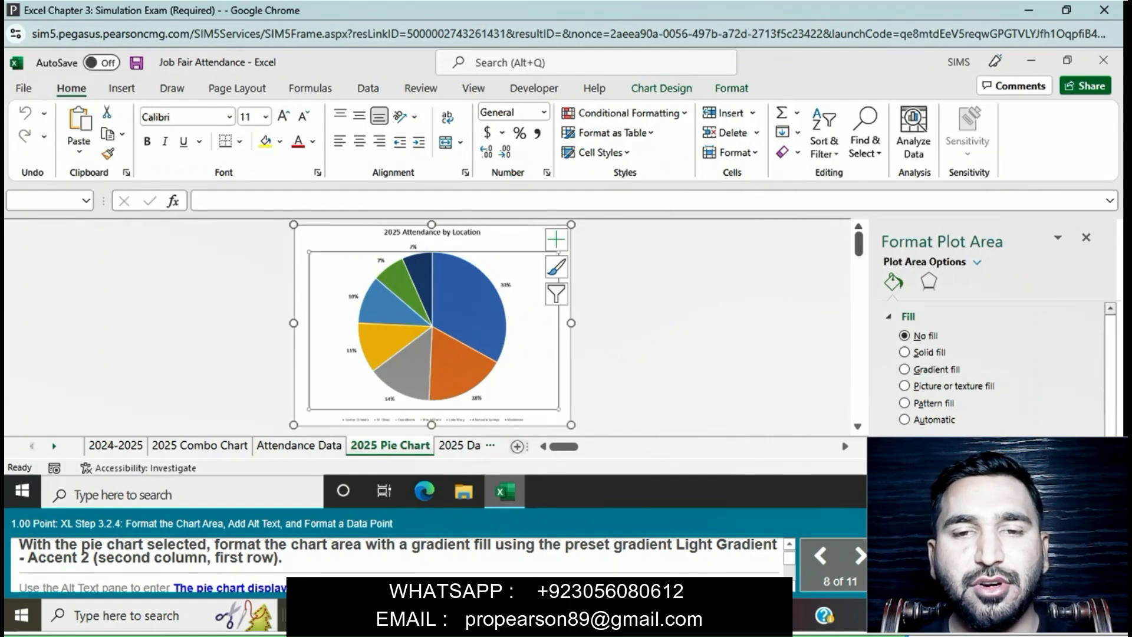
pyautogui.rightClick(532, 398)
pyautogui.click(648, 300)
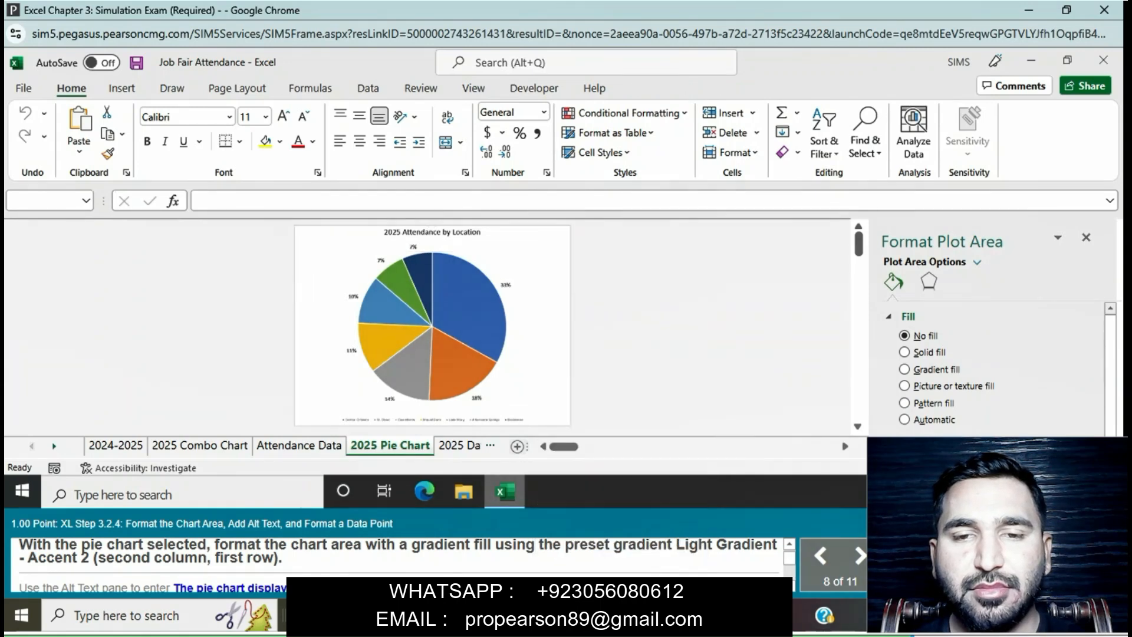
# Step: Format the pie chart's chart area with a gradient fill using the preset Light Gradient - Accent 2
pyautogui.click(556, 240)
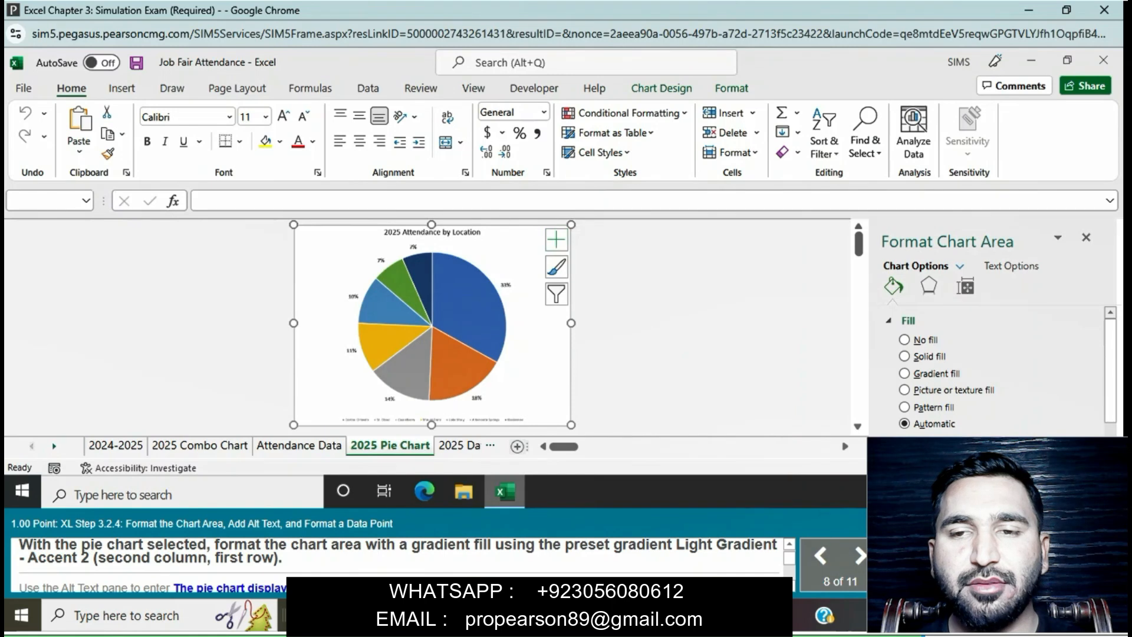
pyautogui.rightClick(534, 407)
pyautogui.click(595, 414)
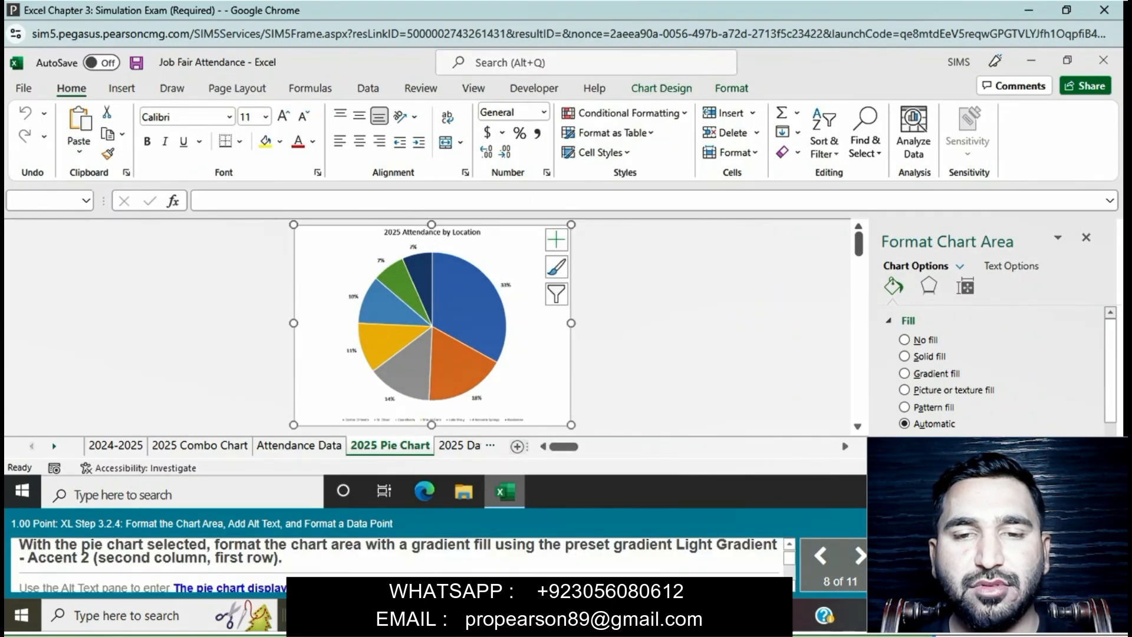
pyautogui.click(904, 373)
pyautogui.scroll(-1, 1002, 371)
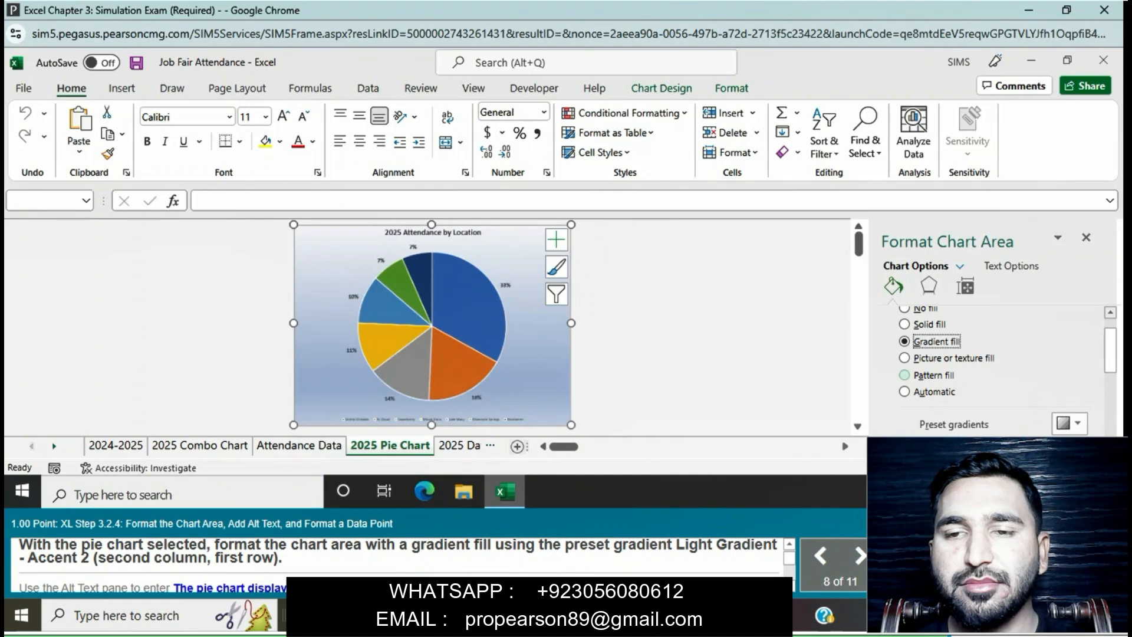
pyautogui.scroll(-1, 920, 376)
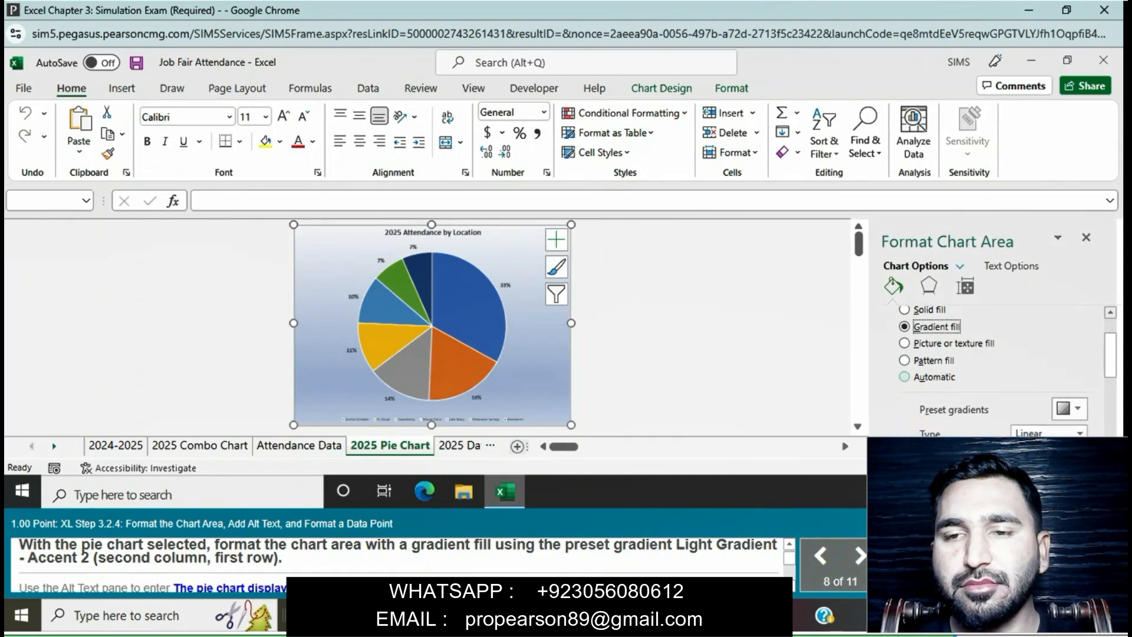
pyautogui.scroll(-1, 1067, 401)
pyautogui.scroll(-3, 996, 377)
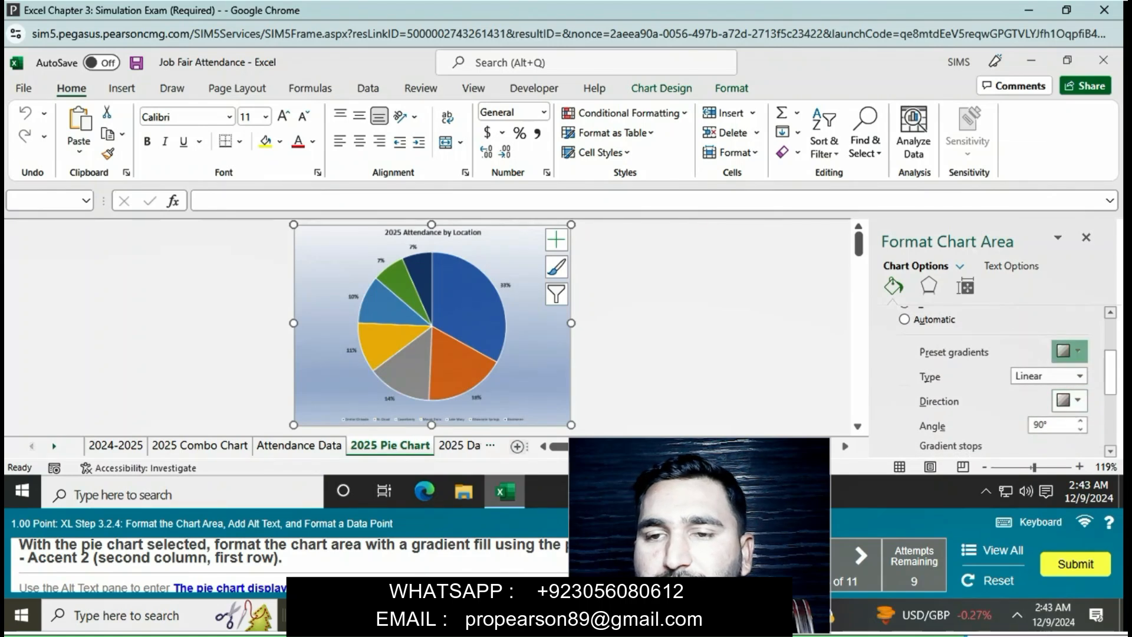
pyautogui.click(1068, 352)
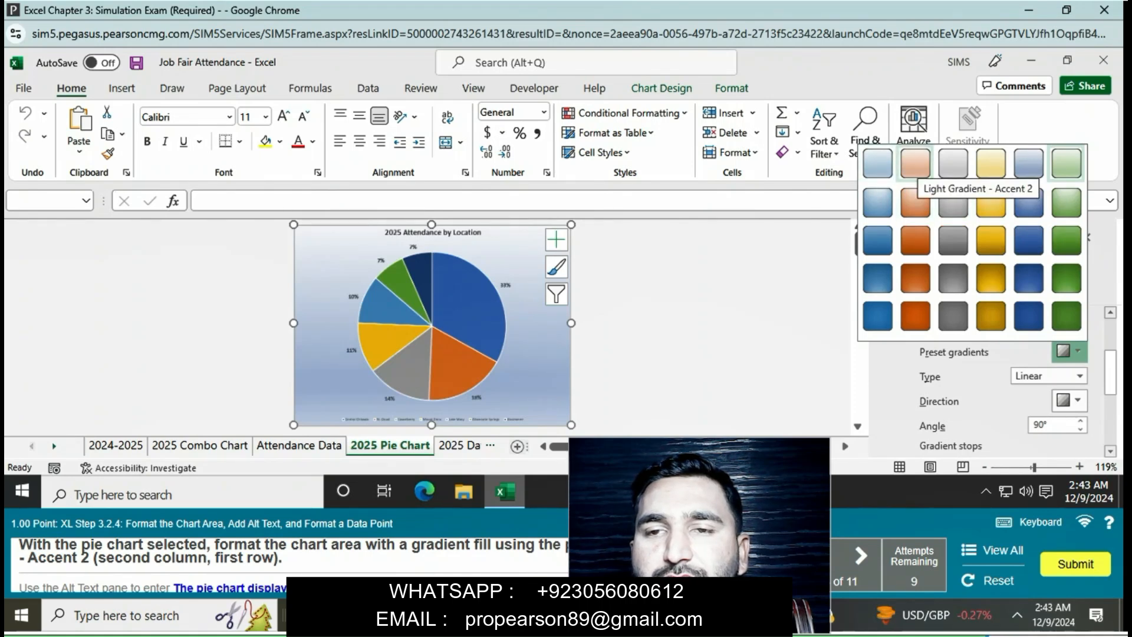
pyautogui.click(915, 163)
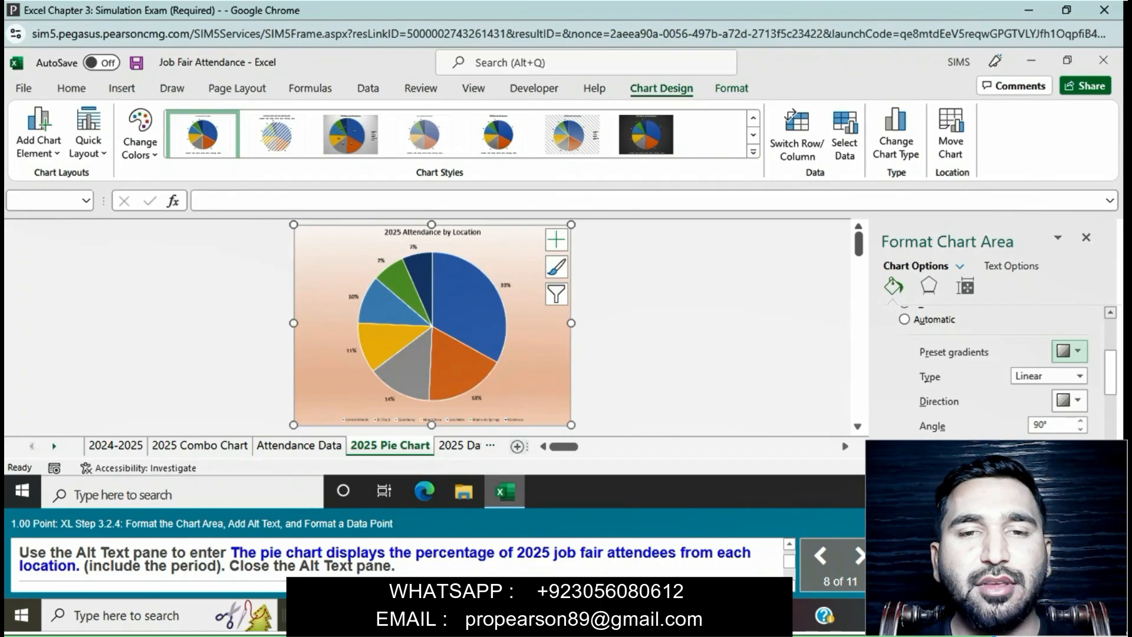
# Step: Set the pie chart's alt text to "The pie chart displays the percentage of 2025 job fair attendees from each location." and close the alt text editor
pyautogui.rightClick(551, 367)
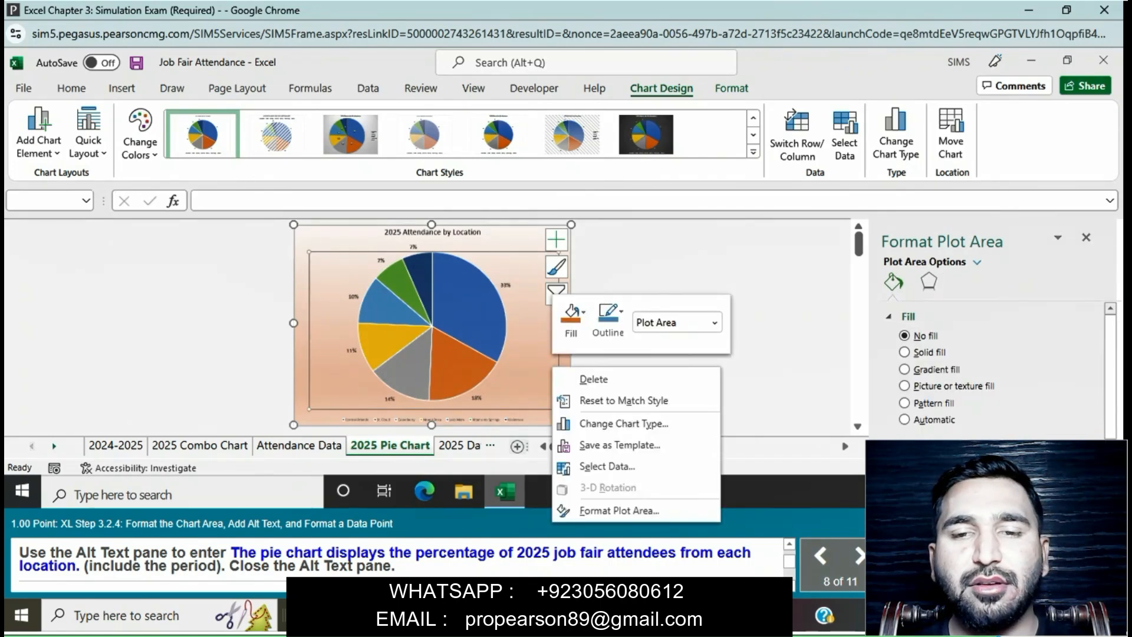
pyautogui.click(510, 415)
pyautogui.rightClick(510, 415)
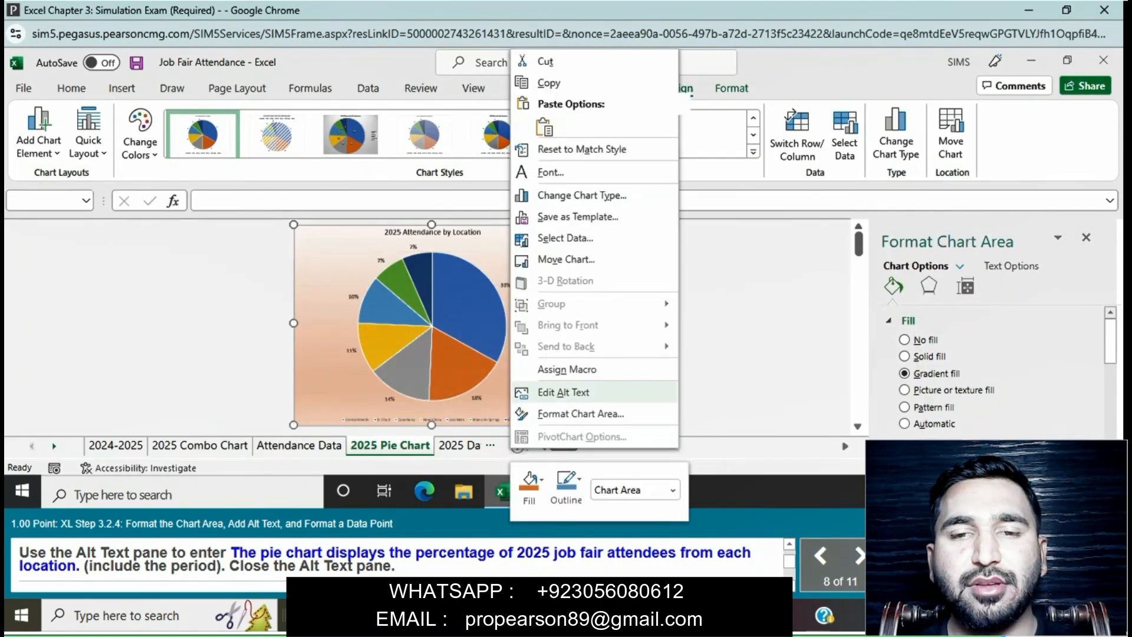
pyautogui.click(563, 392)
pyautogui.write('The pie chart display')
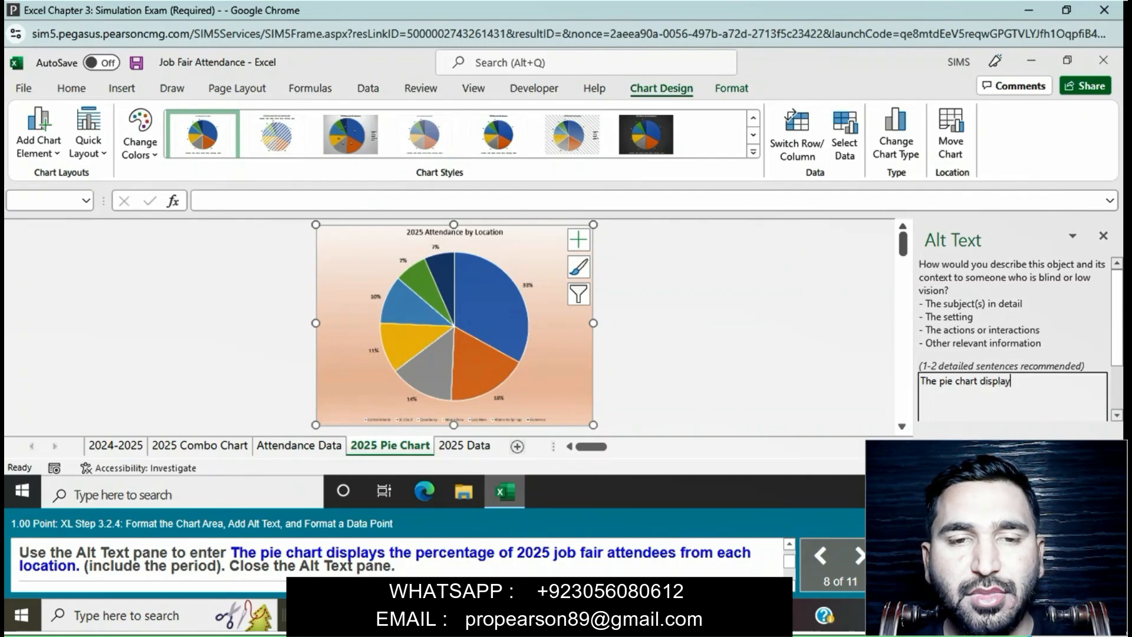
pyautogui.write('s the')
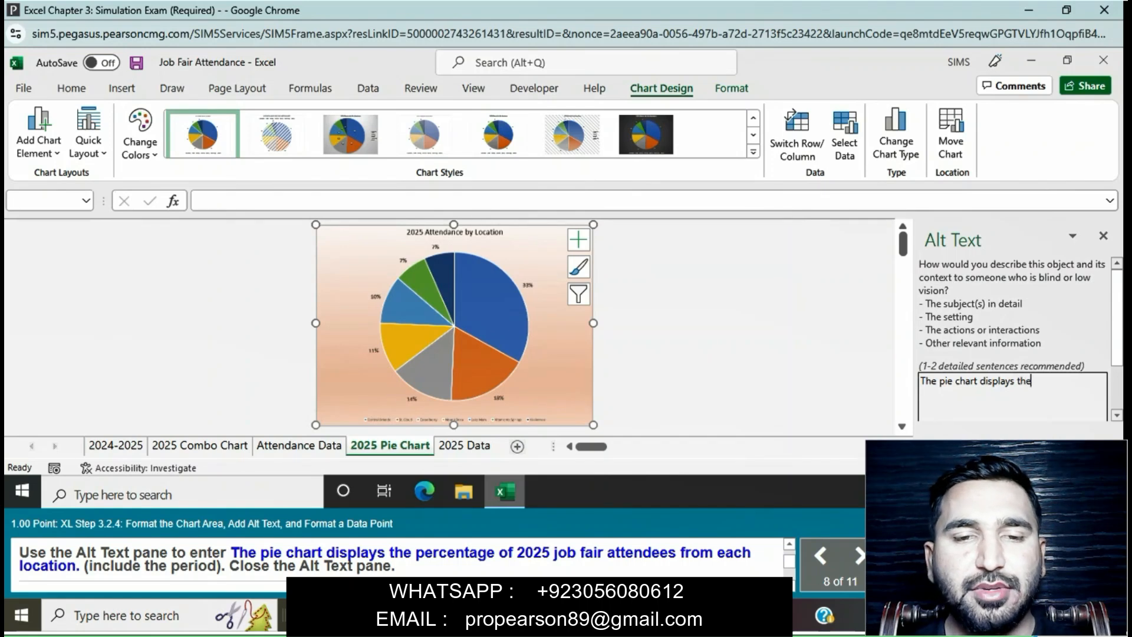
pyautogui.write(' percenta')
pyautogui.write('g')
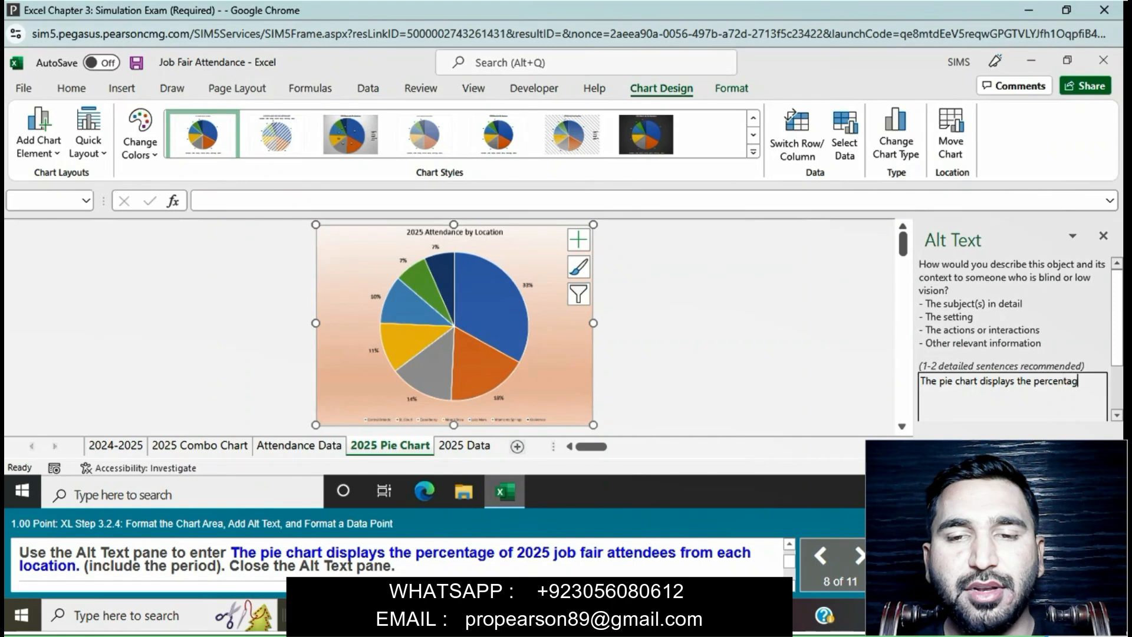
pyautogui.write('e of')
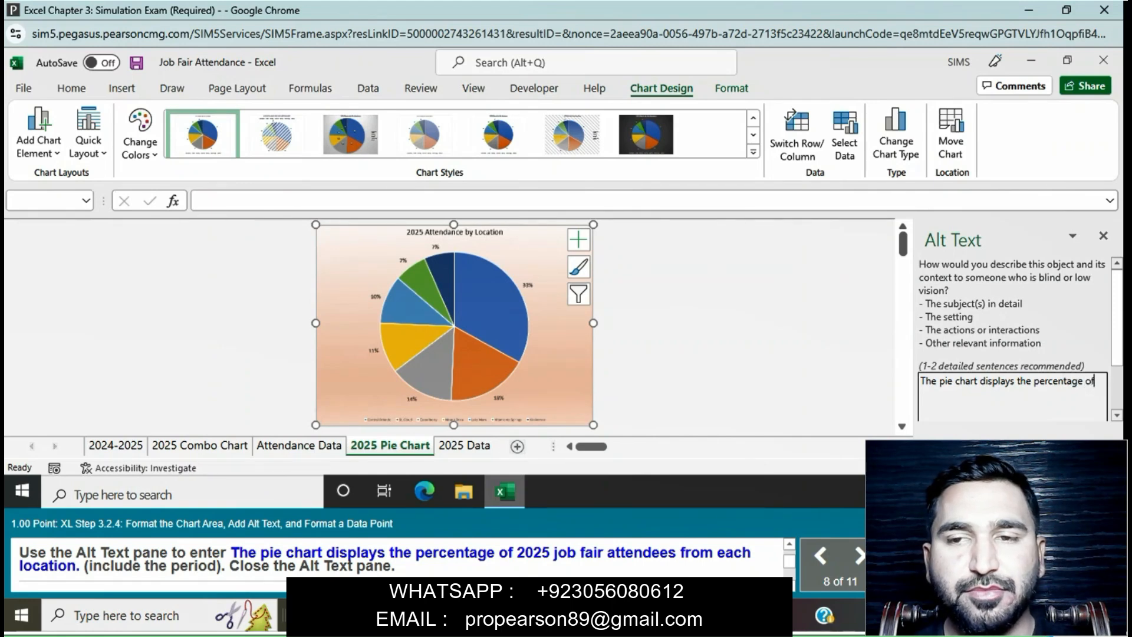
pyautogui.write(' 2025 job fair at')
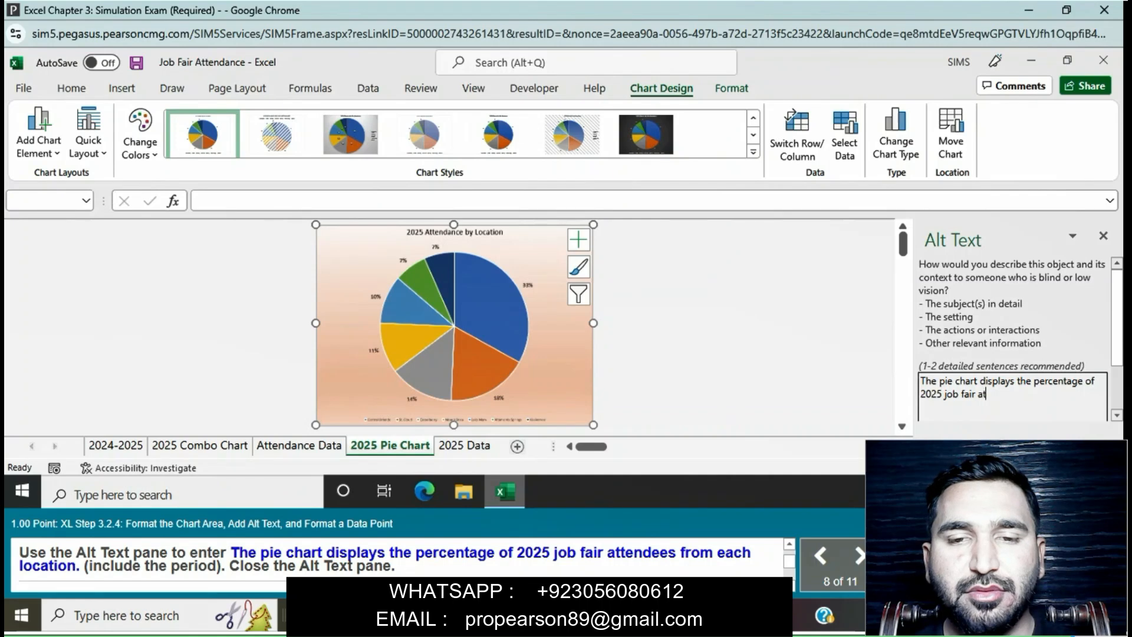
pyautogui.write('tendee')
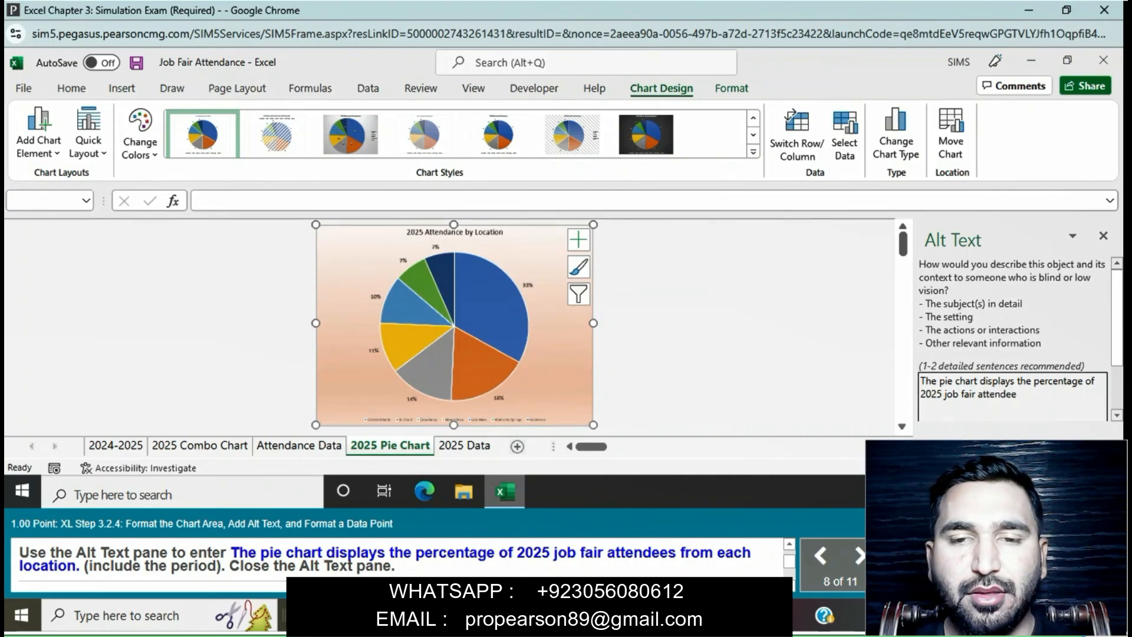
pyautogui.write('s from each location')
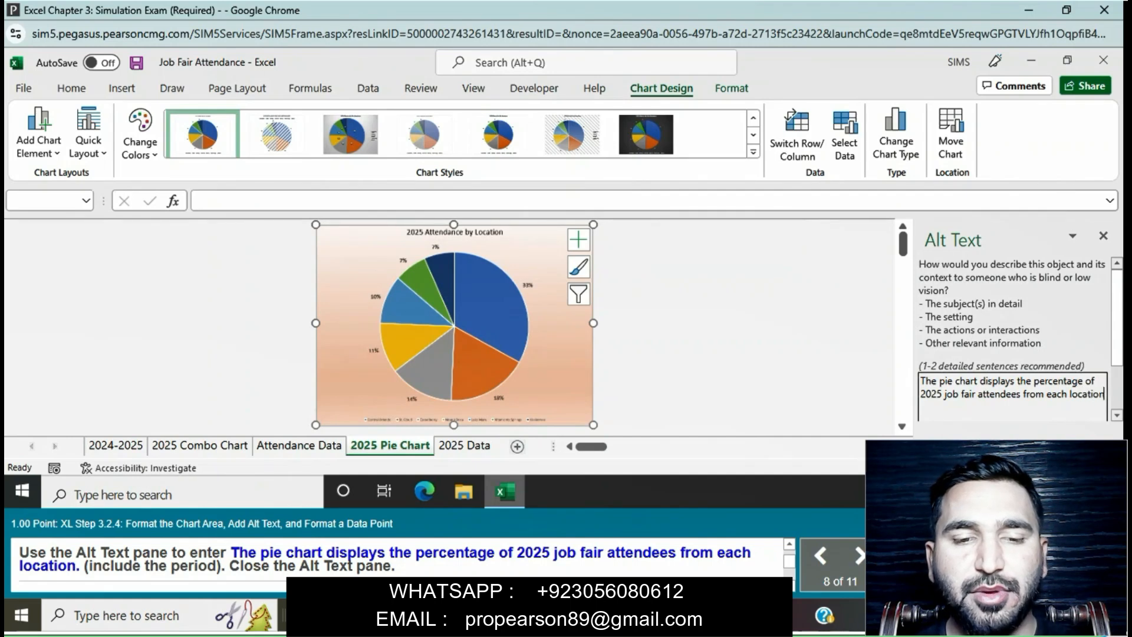
pyautogui.write('.')
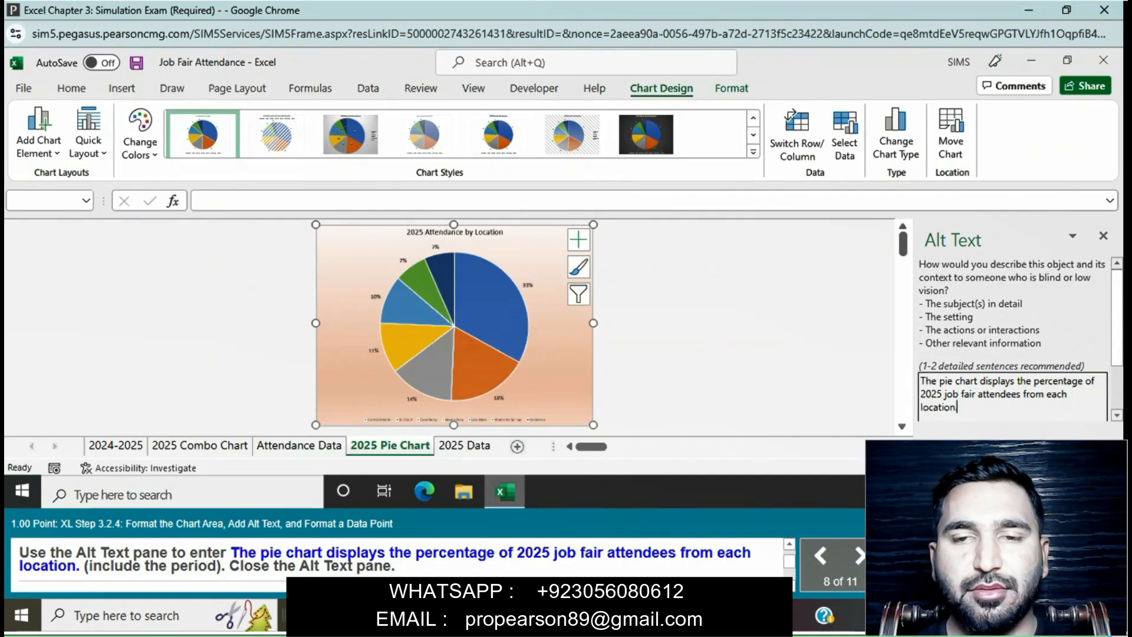
pyautogui.press('Return')
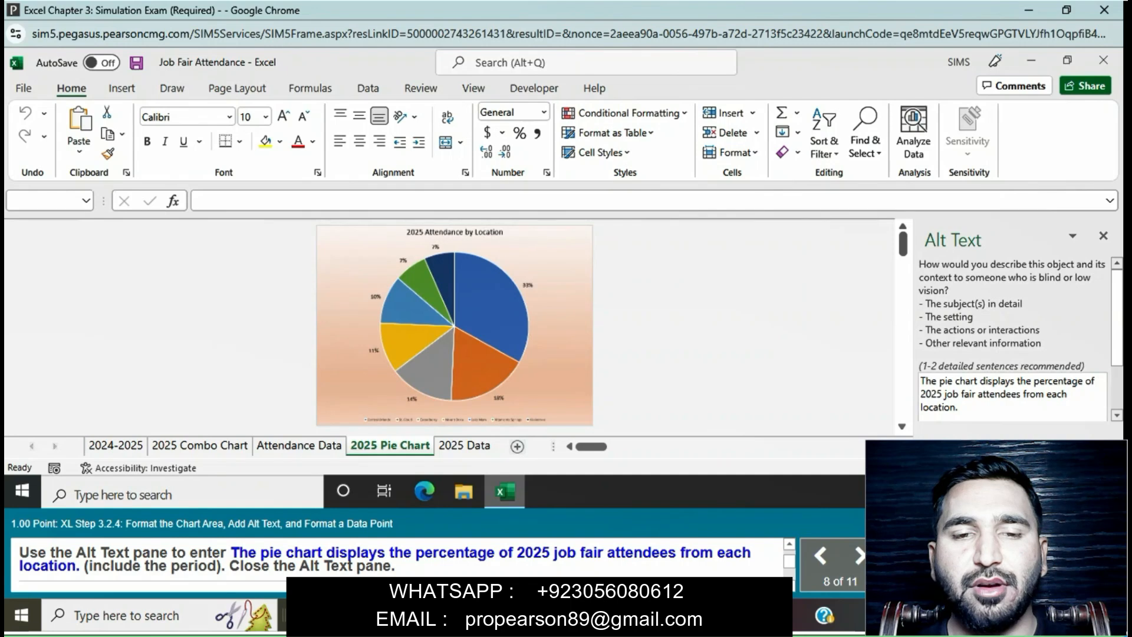
pyautogui.click(1103, 236)
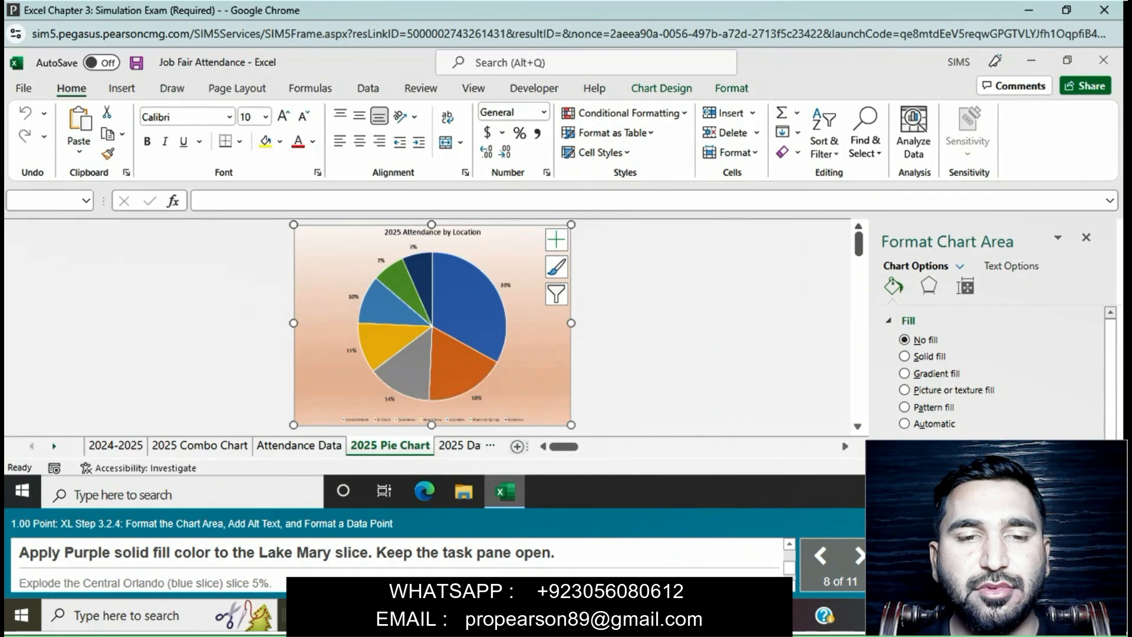
# Step: Apply a solid fill in standard Purple to the Lake Mary slice of the pie chart
pyautogui.click(388, 306)
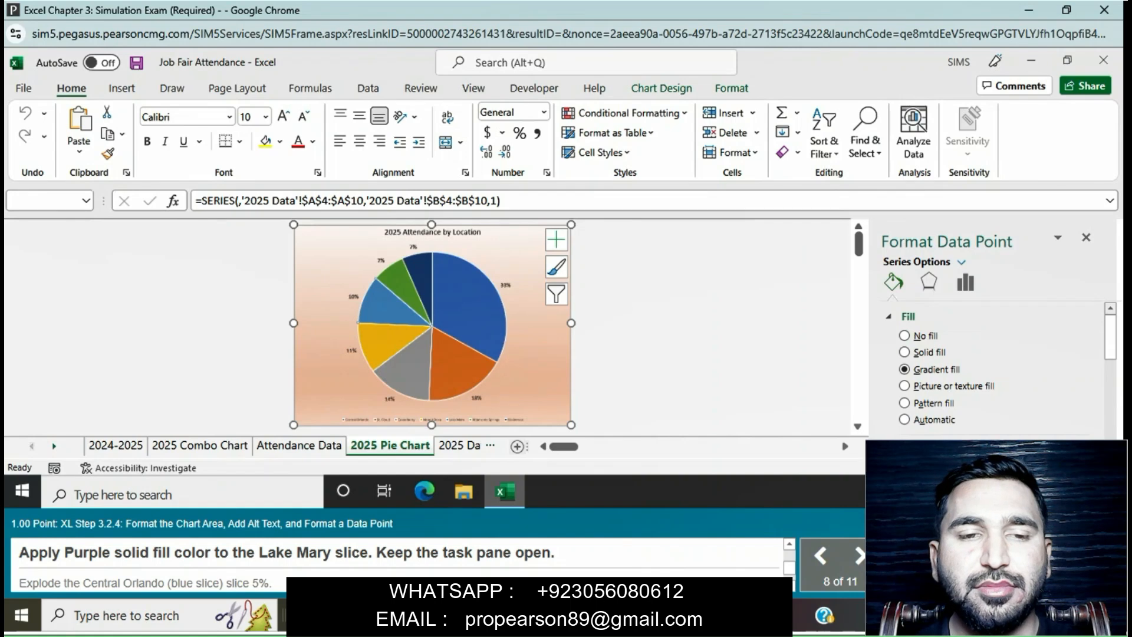
pyautogui.click(904, 352)
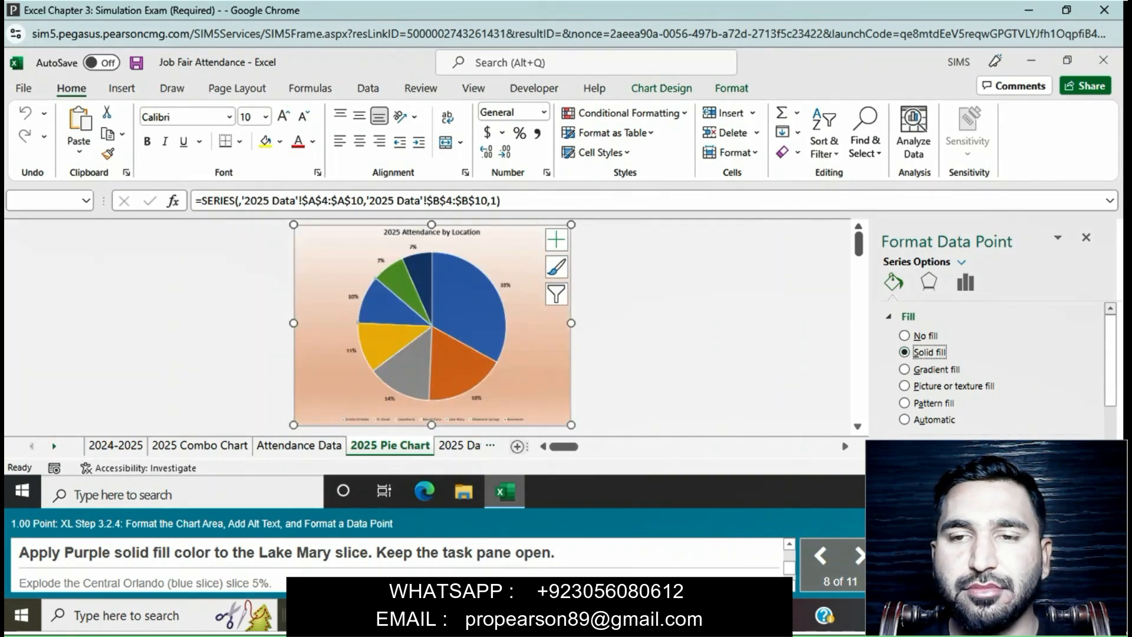
pyautogui.click(1044, 479)
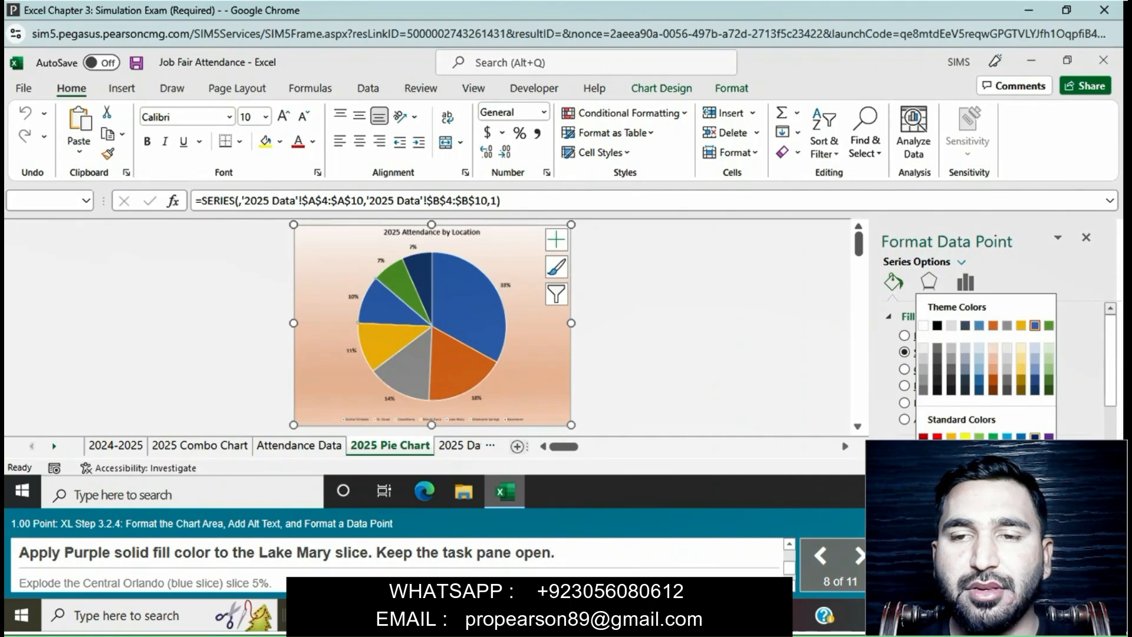
pyautogui.click(1048, 437)
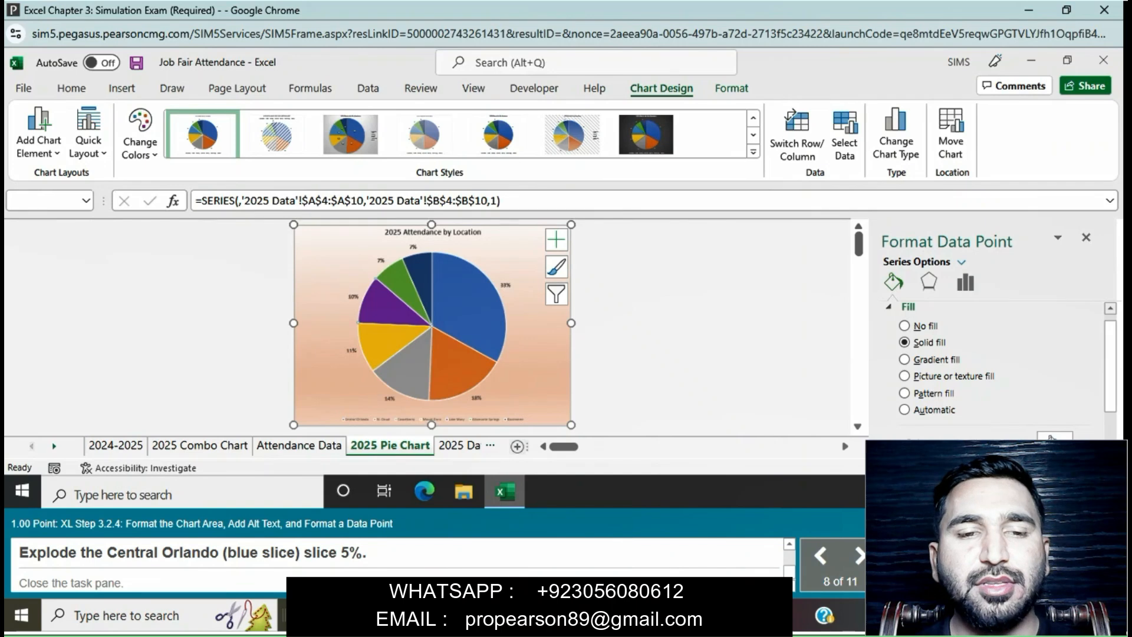
# Step: Explode the blue Central Orlando slice of the pie chart by 5% and close the data point formatting options
pyautogui.click(965, 282)
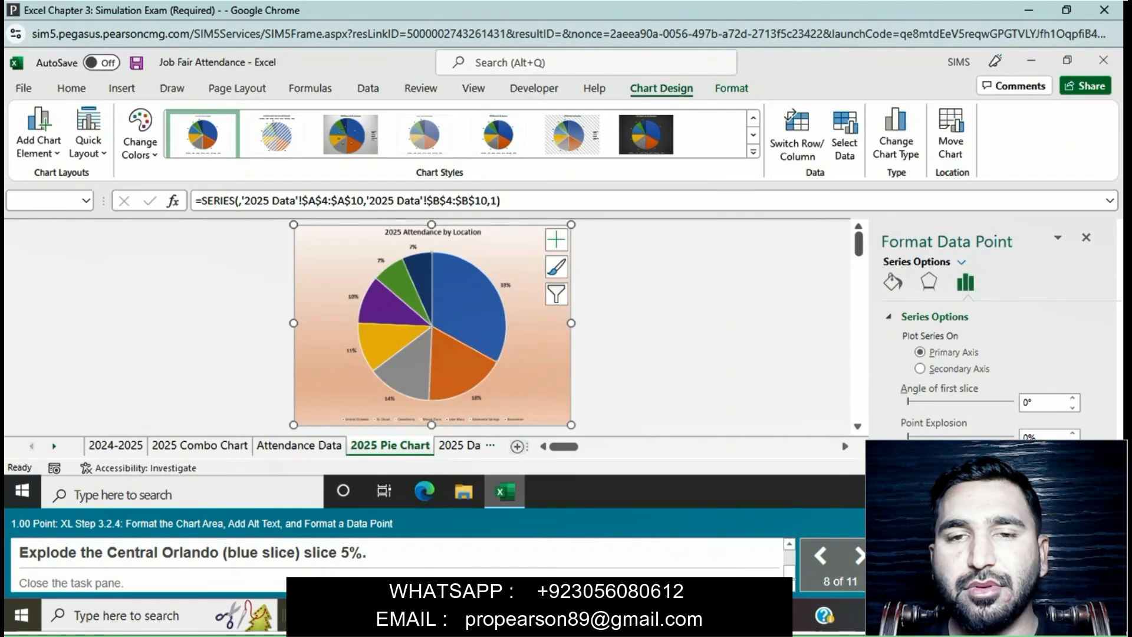
pyautogui.click(1072, 433)
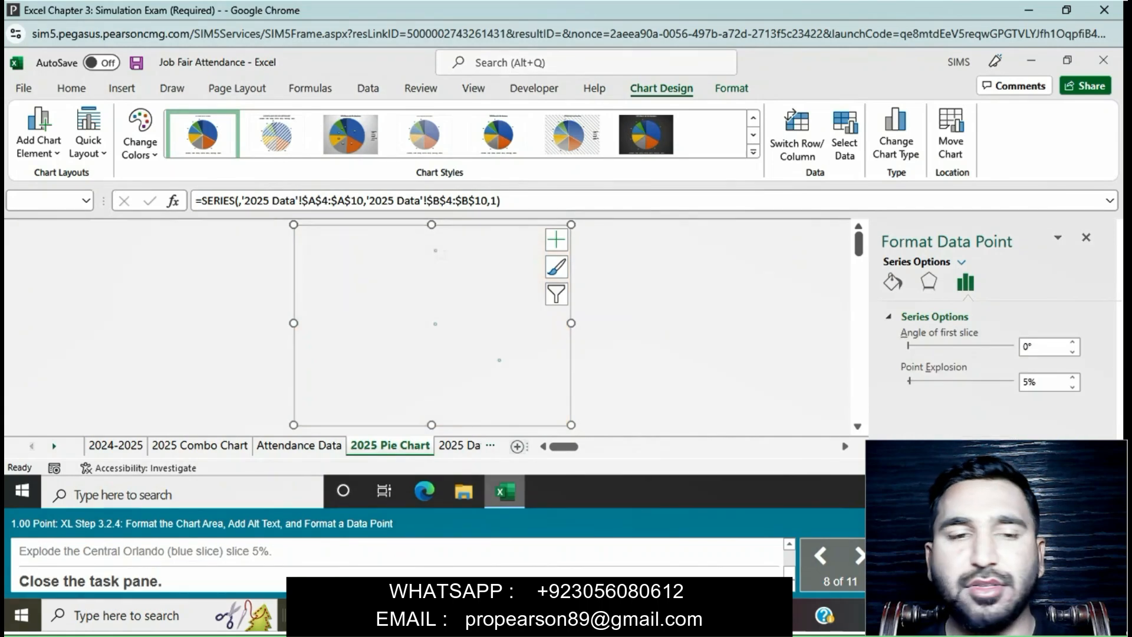
pyautogui.click(1086, 237)
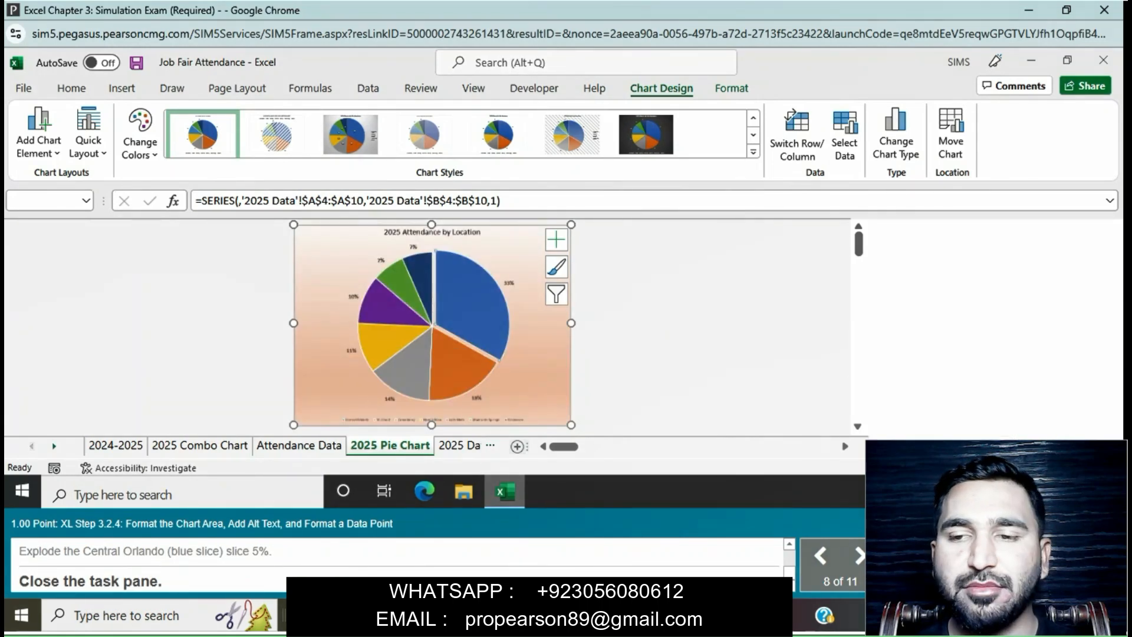